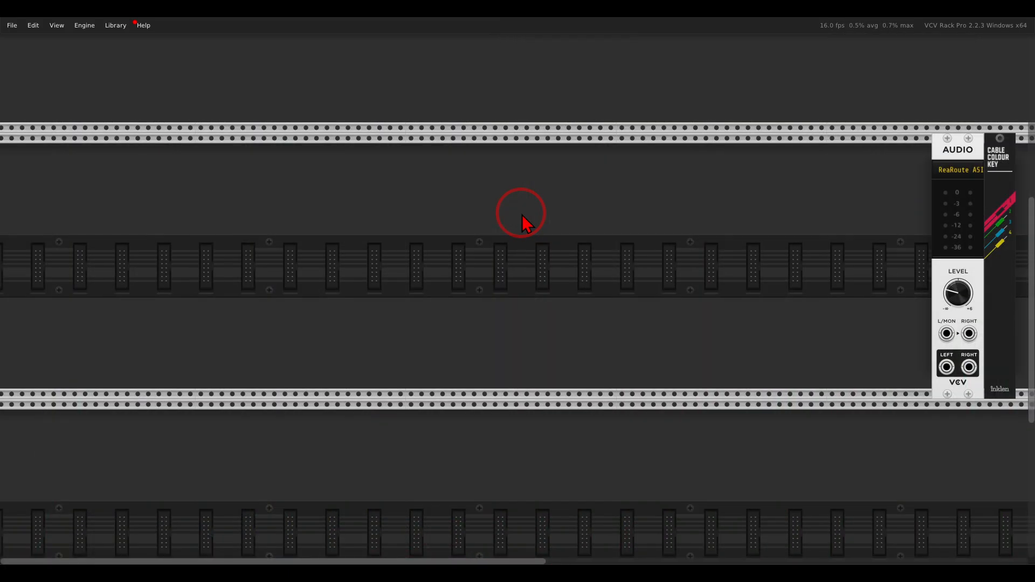
Add a VCO module to the empty row and enable its LFM mode.
{"action": "key", "text": "alt+Tab"}
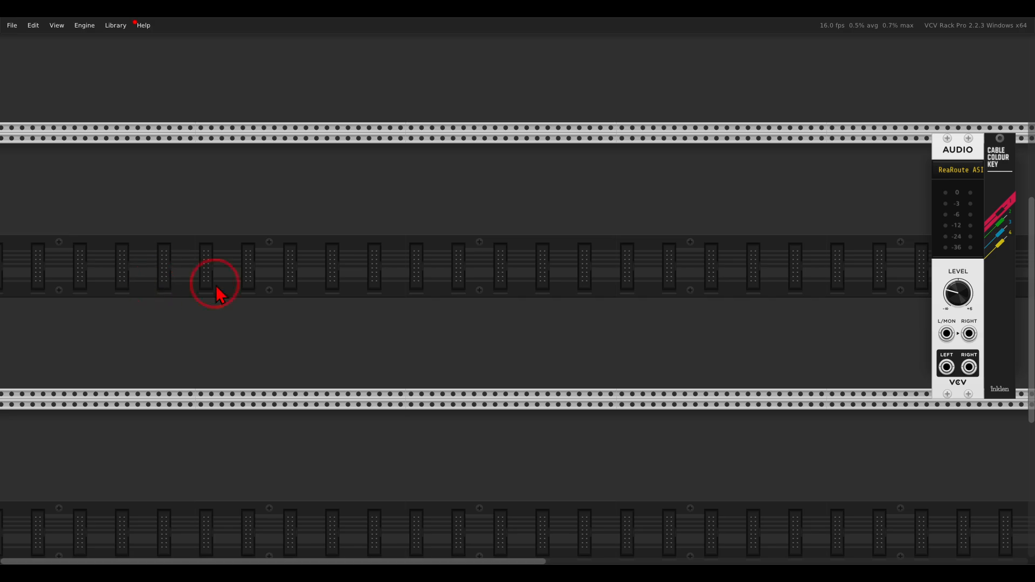
{"action": "right_click", "coordinate": [261, 265]}
{"action": "left_click_drag", "start_coordinate": [104, 120], "coordinate": [243, 213]}
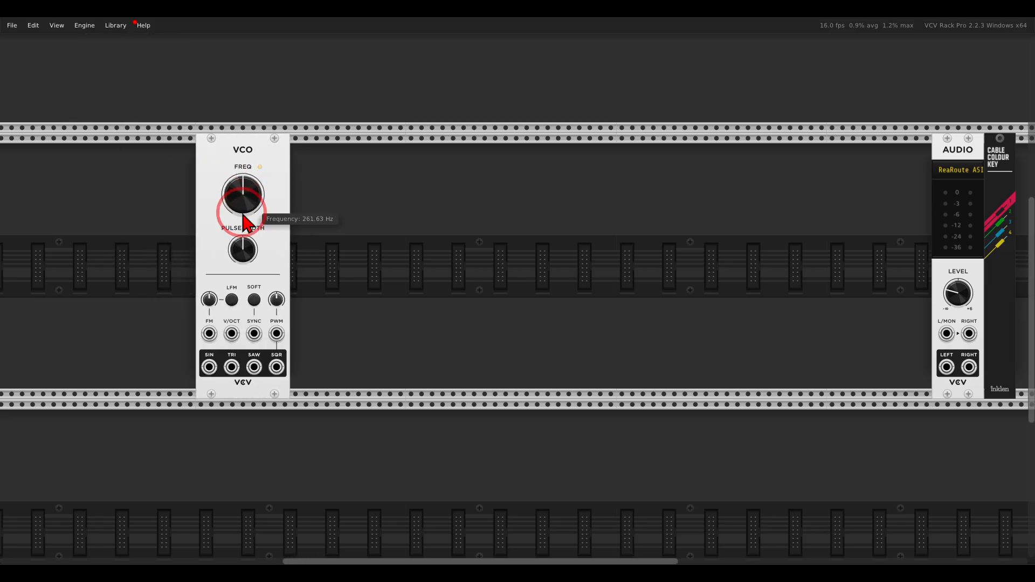
{"action": "mouse_move", "coordinate": [306, 358]}
{"action": "left_mouse_down"}
{"action": "mouse_move", "coordinate": [209, 339]}
{"action": "mouse_move", "coordinate": [315, 388]}
{"action": "mouse_move", "coordinate": [315, 361]}
{"action": "left_mouse_up"}
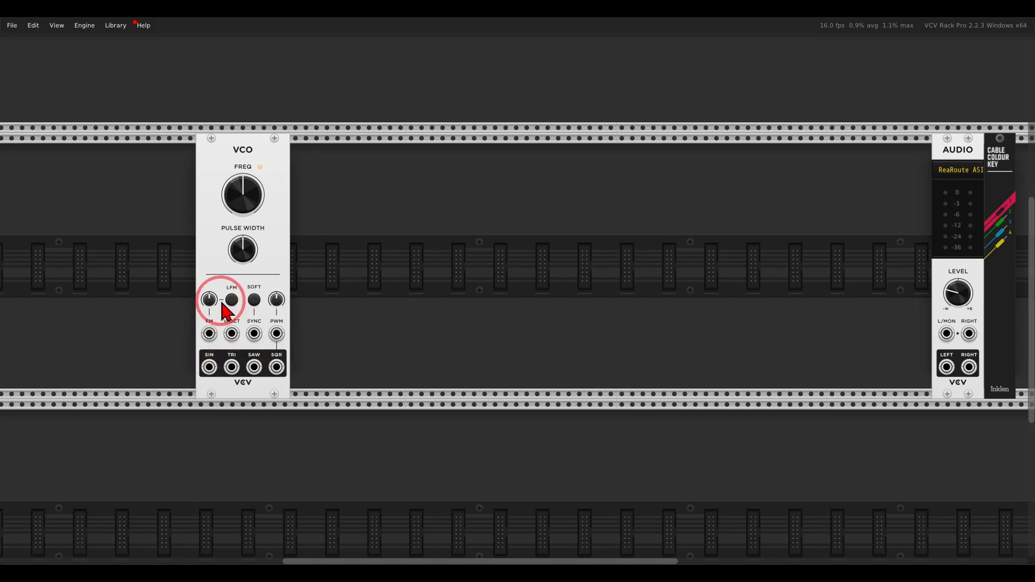
{"action": "left_click", "coordinate": [233, 303]}
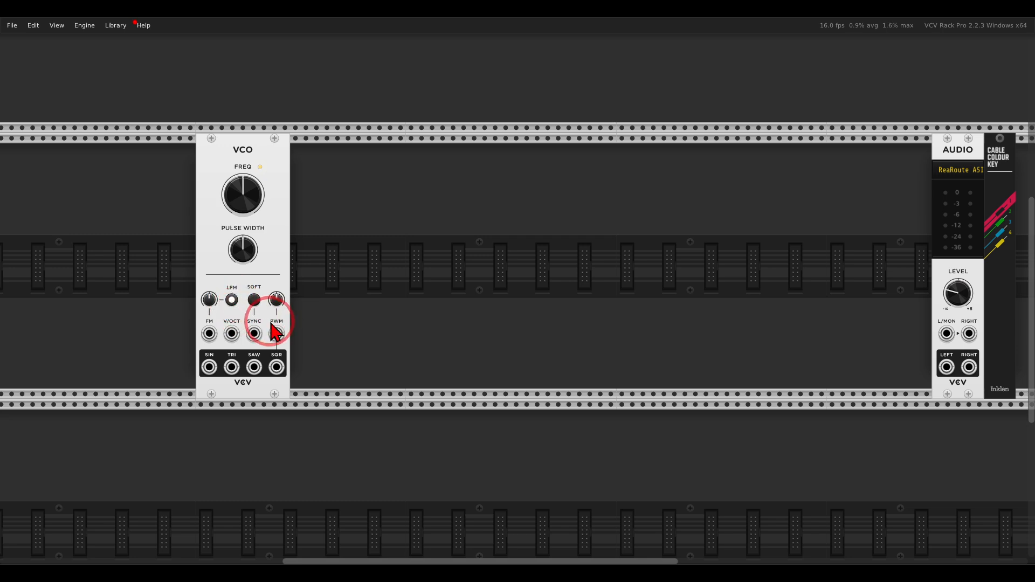
Add a Vult Wolv waveshaper beside the VCO and shift it away to leave a gap between them.
{"action": "key", "text": "alt+Tab"}
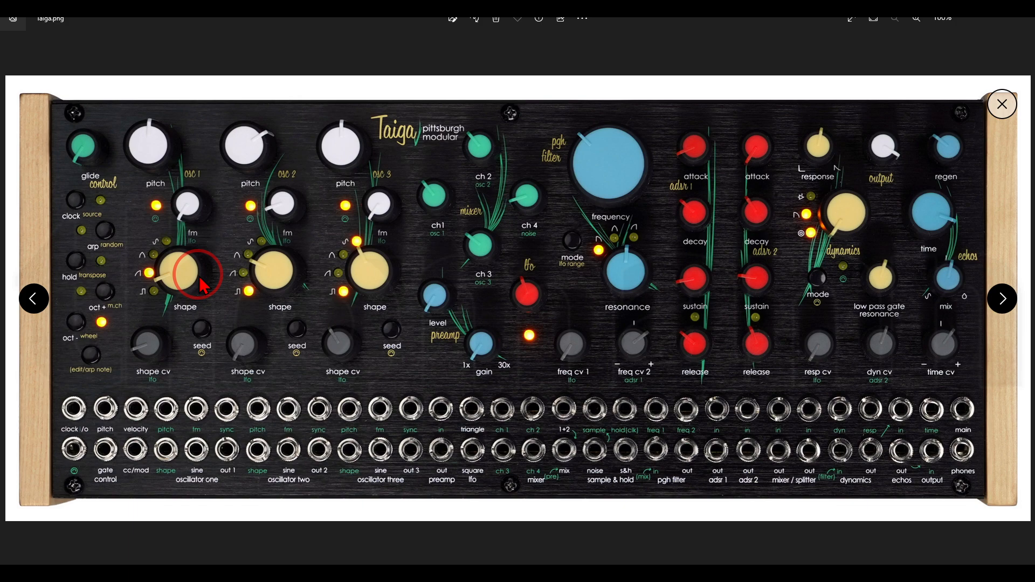
{"action": "key", "text": "alt+Tab"}
{"action": "right_click", "coordinate": [317, 256]}
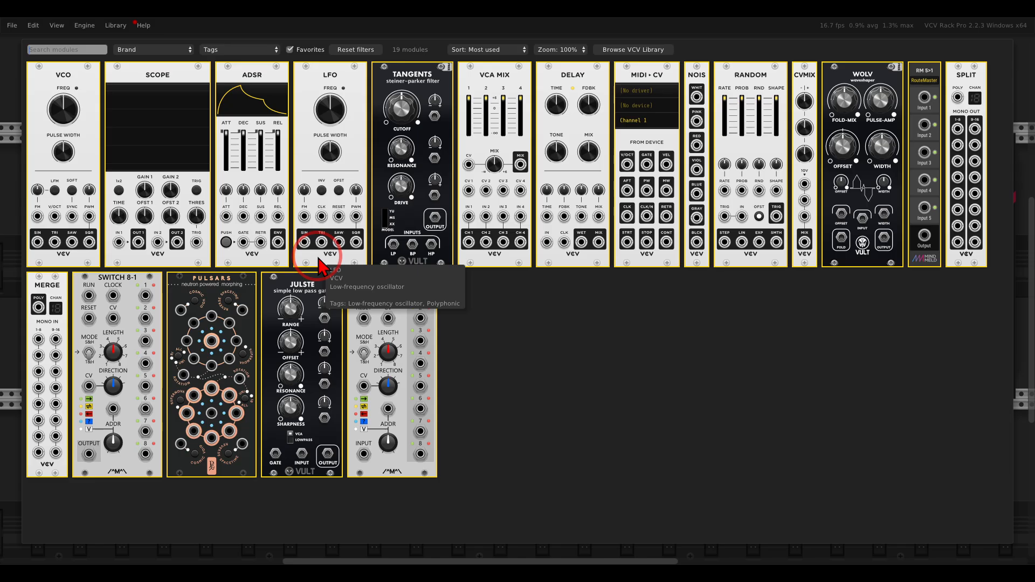
{"action": "left_click", "coordinate": [843, 144]}
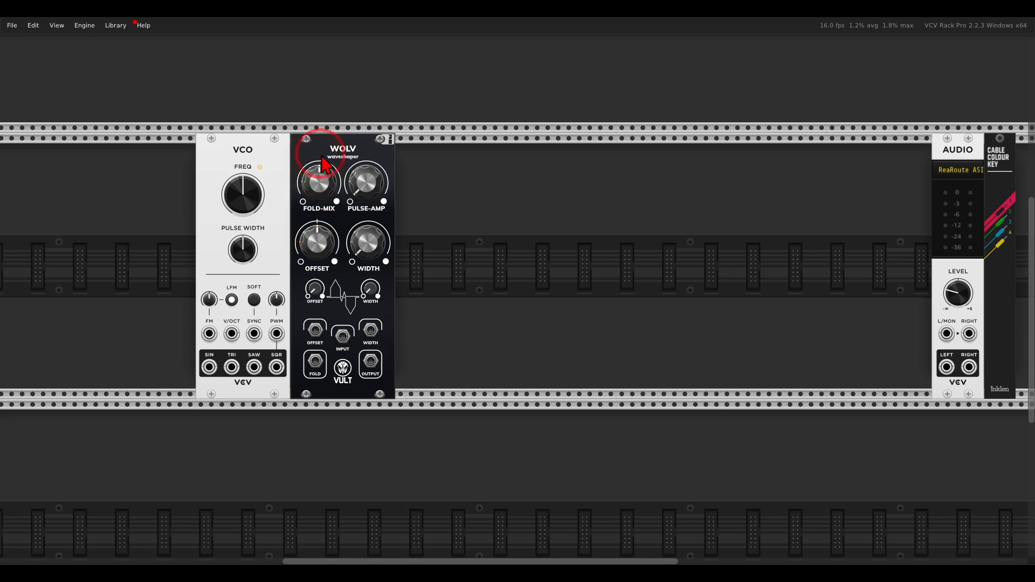
{"action": "left_click_drag", "start_coordinate": [307, 157], "coordinate": [402, 157]}
Add a Merge module between the VCO and Wolv, and a Split module after Wolv.
{"action": "right_click", "coordinate": [342, 189]}
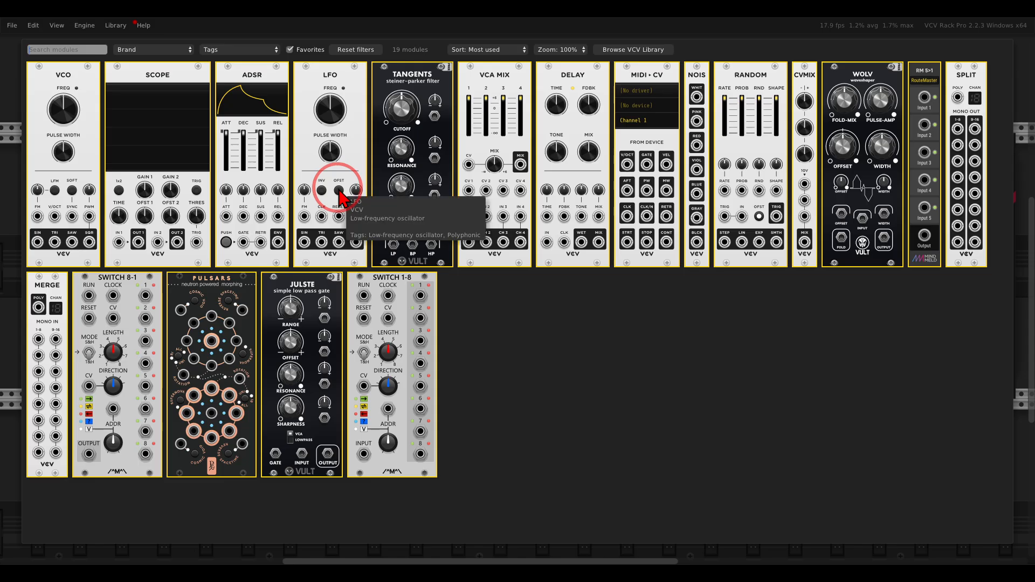
{"action": "left_click", "coordinate": [46, 301]}
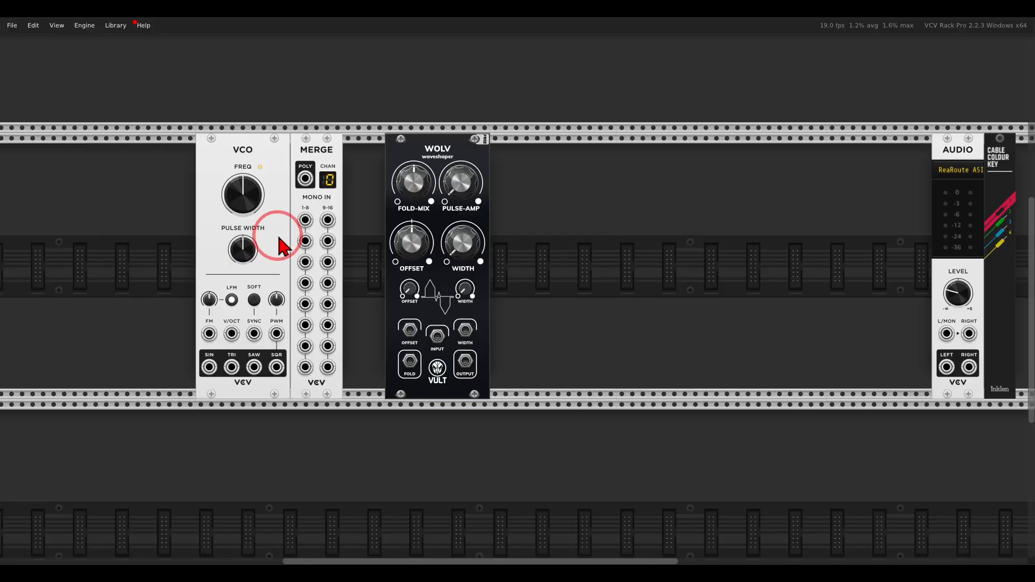
{"action": "right_click", "coordinate": [526, 202]}
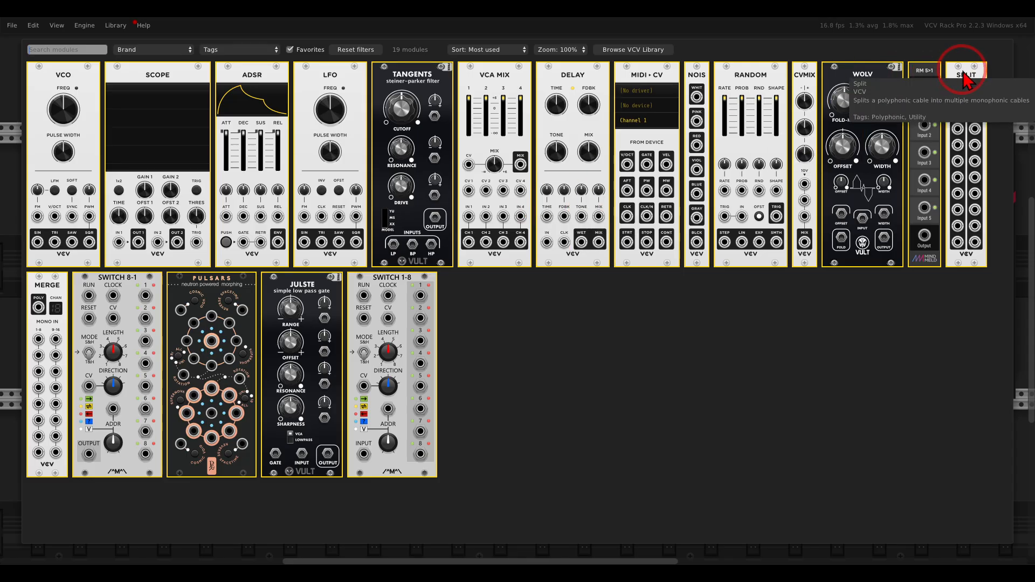
{"action": "left_click", "coordinate": [954, 79]}
Patch the VCO's sine, triangle and saw outputs into Merge channels 1–3, and route Merge's poly output through Wolv into Split.
{"action": "left_click_drag", "start_coordinate": [209, 368], "coordinate": [308, 262]}
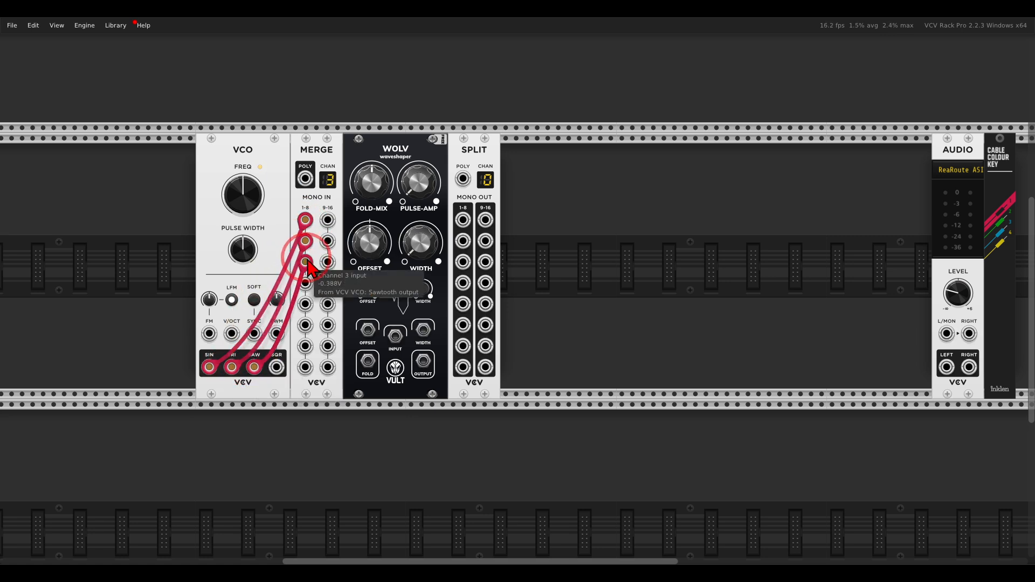
{"action": "left_click_drag", "start_coordinate": [305, 179], "coordinate": [464, 180]}
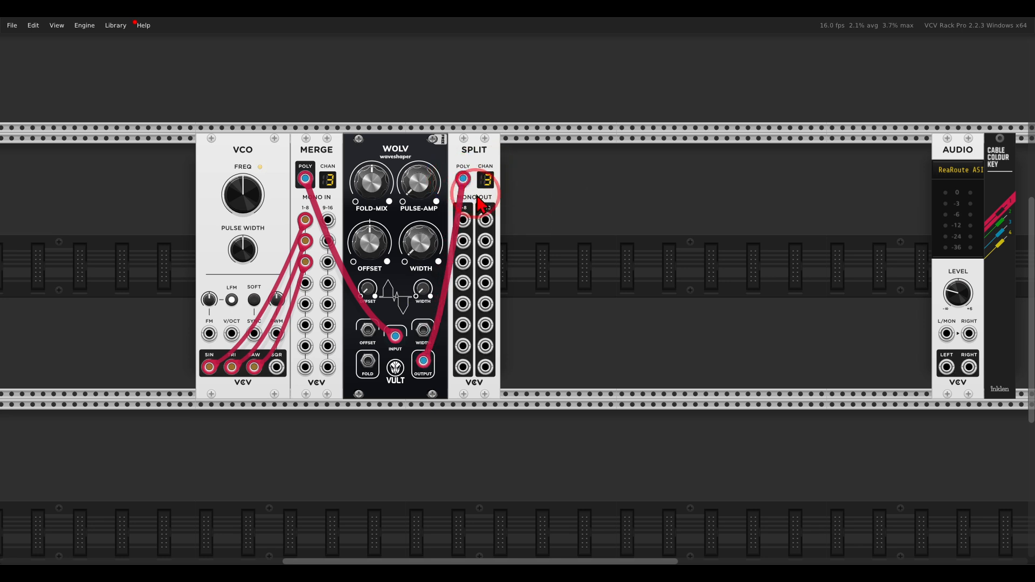
{"action": "left_click_drag", "start_coordinate": [465, 221], "coordinate": [477, 201]}
{"action": "left_click_drag", "start_coordinate": [466, 243], "coordinate": [510, 234]}
{"action": "left_click_drag", "start_coordinate": [463, 262], "coordinate": [512, 270]}
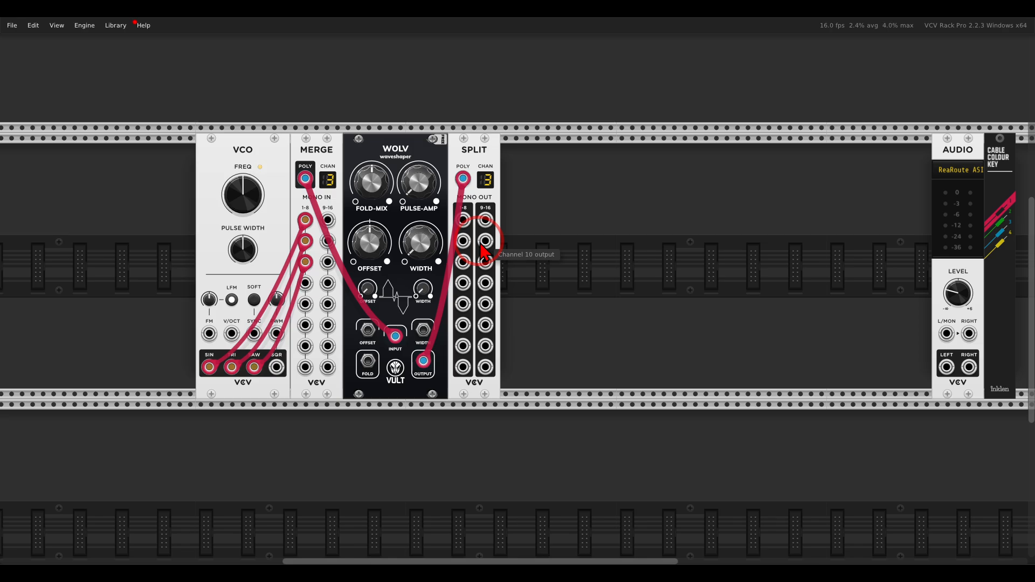
Add Pulsars after Split and patch Split channels 1–3 and the VCO square output into its top pulsar inputs 1–4.
{"action": "key", "text": "alt+Tab"}
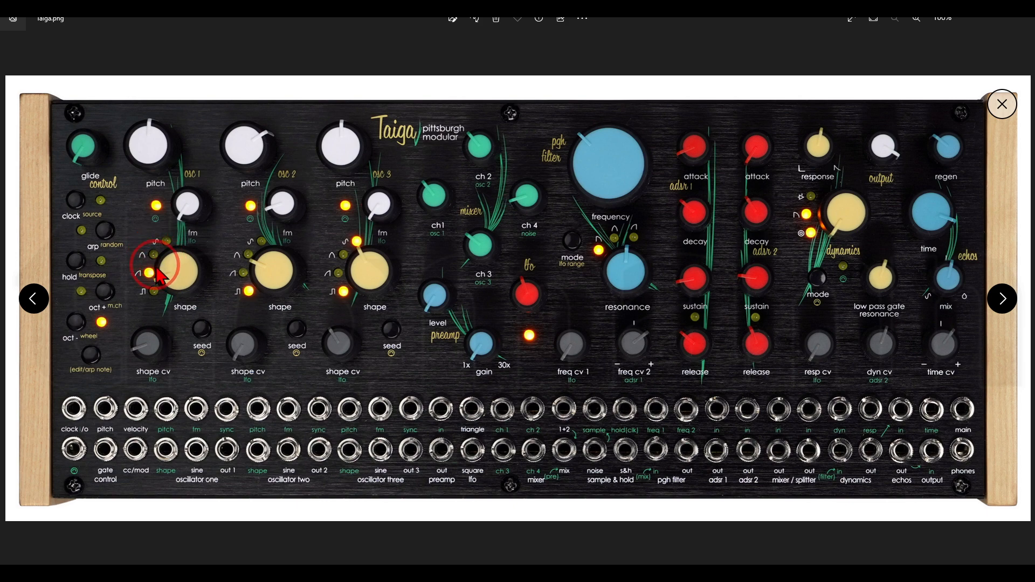
{"action": "key", "text": "alt+Tab"}
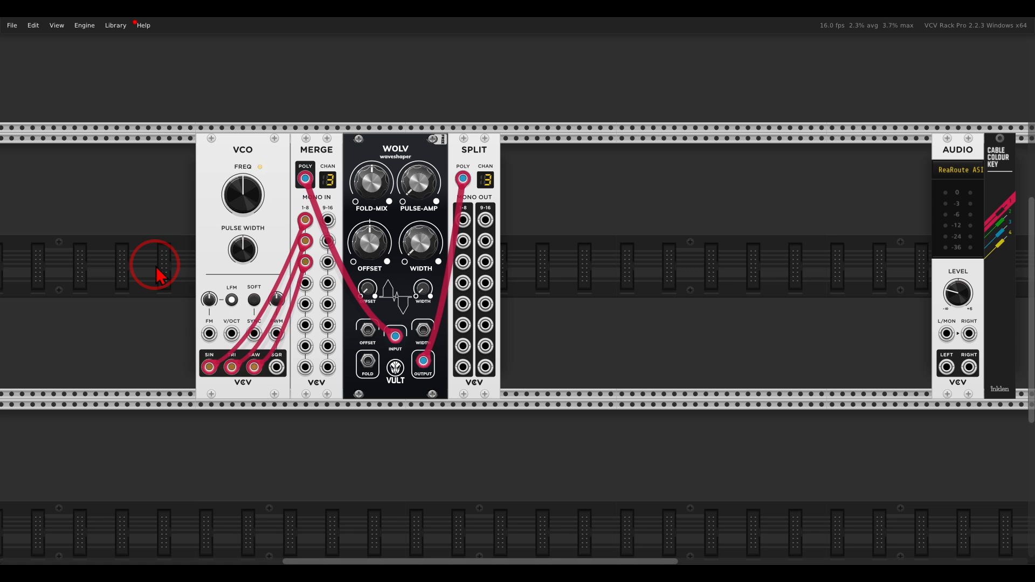
{"action": "right_click", "coordinate": [544, 286]}
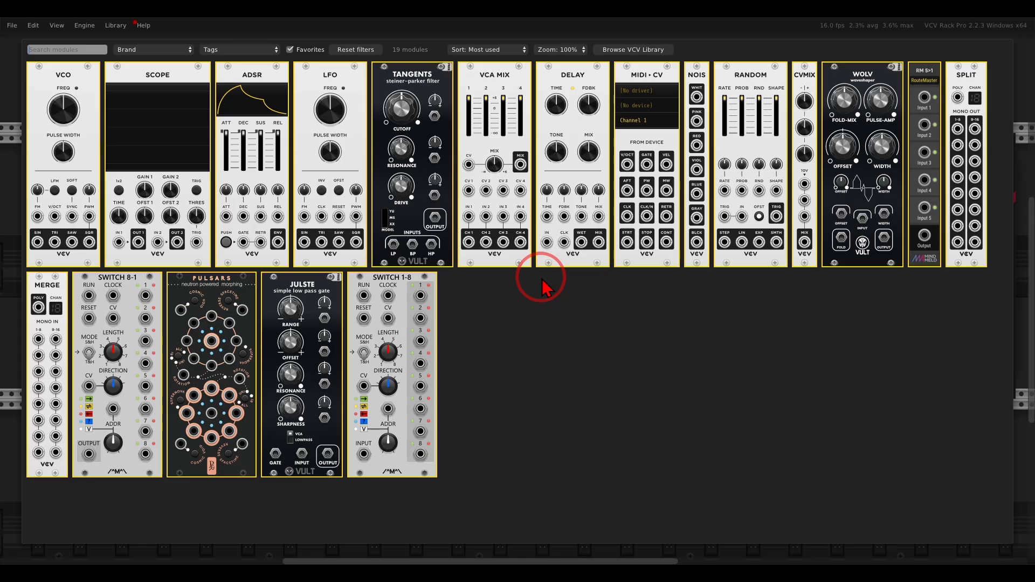
{"action": "left_click", "coordinate": [249, 273]}
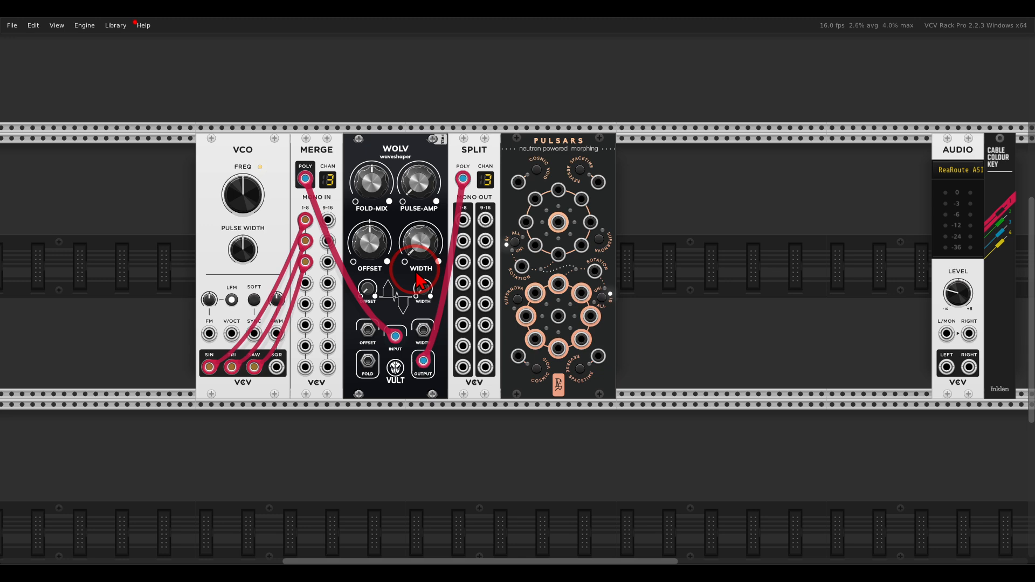
{"action": "left_click_drag", "start_coordinate": [463, 220], "coordinate": [558, 189]}
{"action": "mouse_move", "coordinate": [463, 241]}
{"action": "left_mouse_down"}
{"action": "mouse_move", "coordinate": [520, 240]}
{"action": "mouse_move", "coordinate": [594, 199]}
{"action": "mouse_move", "coordinate": [483, 238]}
{"action": "mouse_move", "coordinate": [463, 263]}
{"action": "left_mouse_up"}
{"action": "left_click_drag", "start_coordinate": [277, 368], "coordinate": [581, 245]}
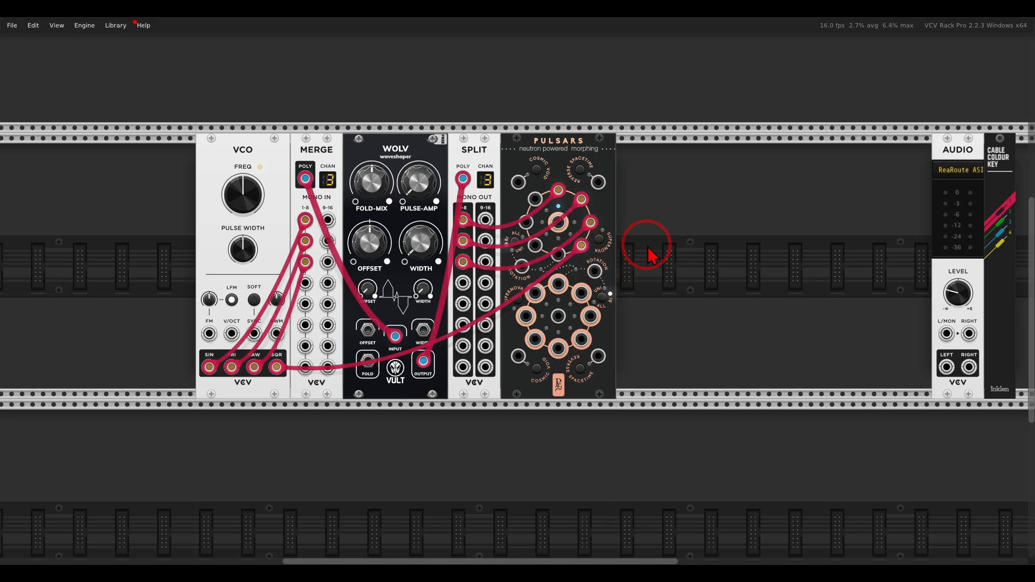
Insert a CVMix module between Split and Pulsars, closing the gap beside it.
{"action": "scroll", "coordinate": [610, 247], "scroll_direction": "up", "scroll_amount": 1}
{"action": "left_click_drag", "start_coordinate": [584, 148], "coordinate": [634, 151]}
{"action": "right_click", "coordinate": [533, 196]}
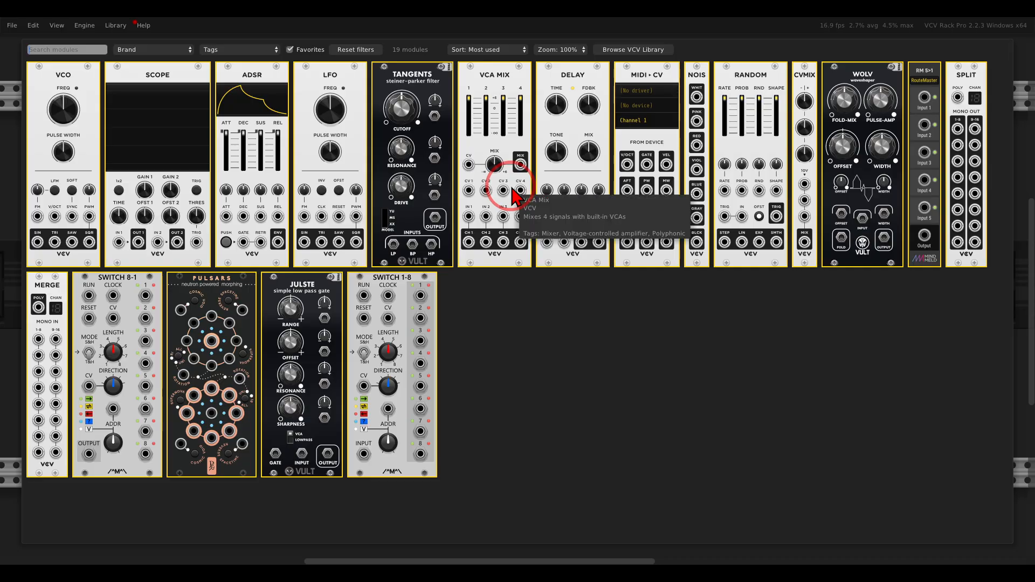
{"action": "left_click", "coordinate": [804, 76]}
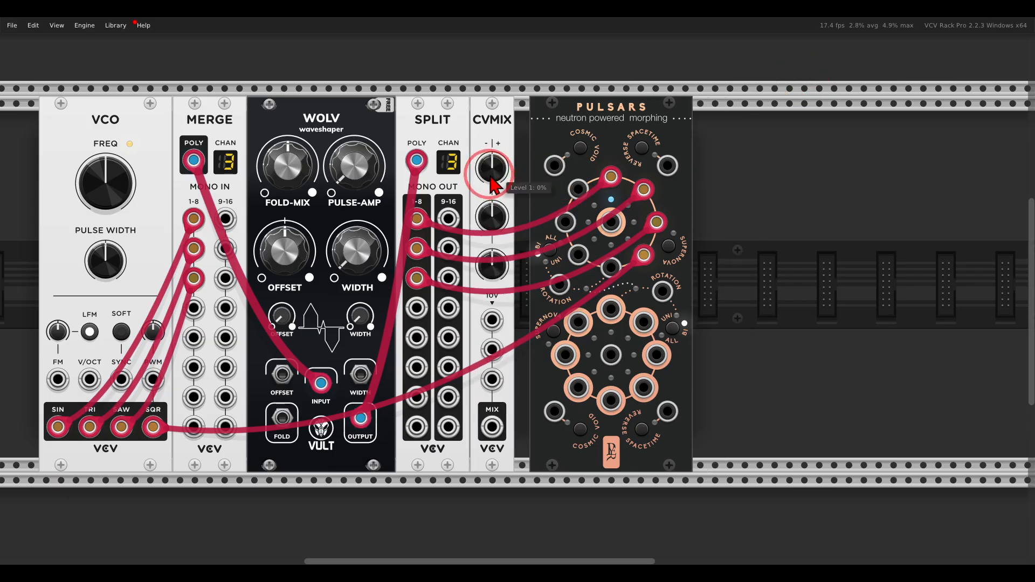
{"action": "left_click_drag", "start_coordinate": [561, 122], "coordinate": [546, 129]}
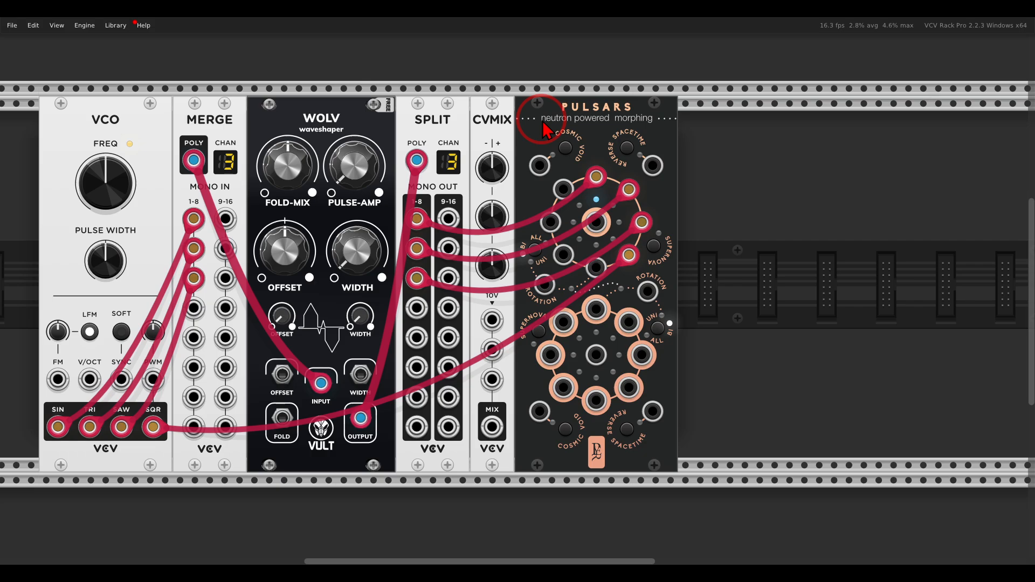
Add a Scope after Pulsars and feed it the top pulsar's output on IN 1, with TRIG on and the time adjusted.
{"action": "right_click", "coordinate": [717, 212]}
{"action": "left_click", "coordinate": [185, 120]}
{"action": "left_click_drag", "start_coordinate": [596, 221], "coordinate": [703, 427]}
{"action": "left_click_drag", "start_coordinate": [705, 382], "coordinate": [687, 297]}
{"action": "left_click", "coordinate": [846, 333]}
{"action": "left_click_drag", "start_coordinate": [701, 372], "coordinate": [702, 379]}
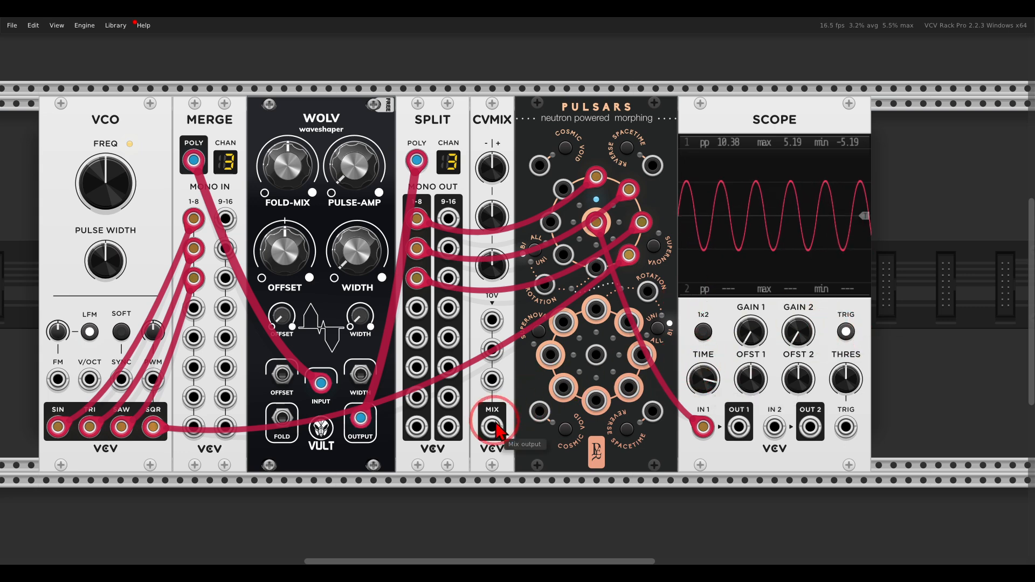
Patch CVMix's mix output into the top pulsar's rotation input and try out the Level 1 knob, resetting it to 0%.
{"action": "left_click_drag", "start_coordinate": [492, 427], "coordinate": [539, 294]}
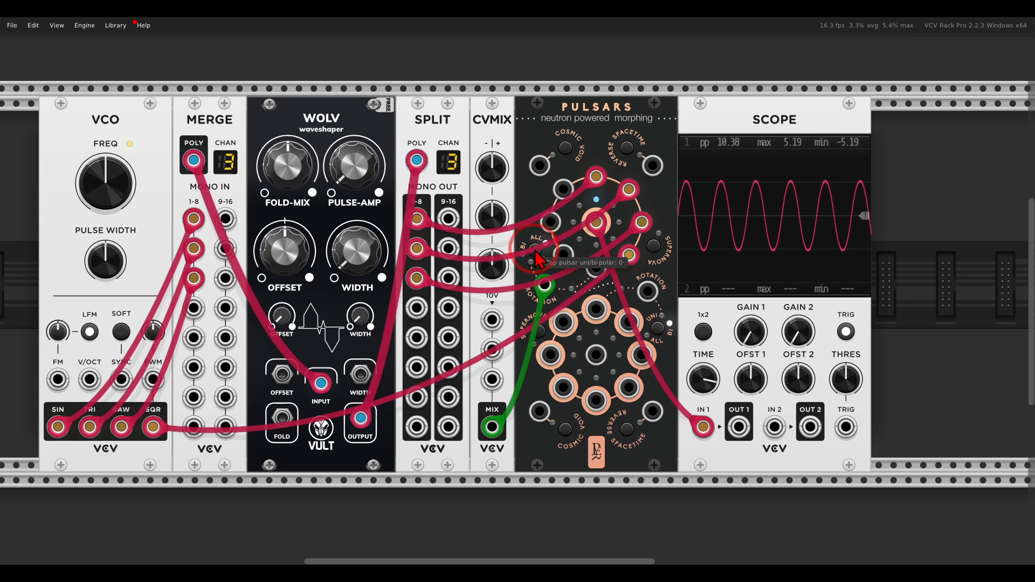
{"action": "left_click_drag", "start_coordinate": [487, 179], "coordinate": [462, 141]}
{"action": "double_click", "coordinate": [490, 170]}
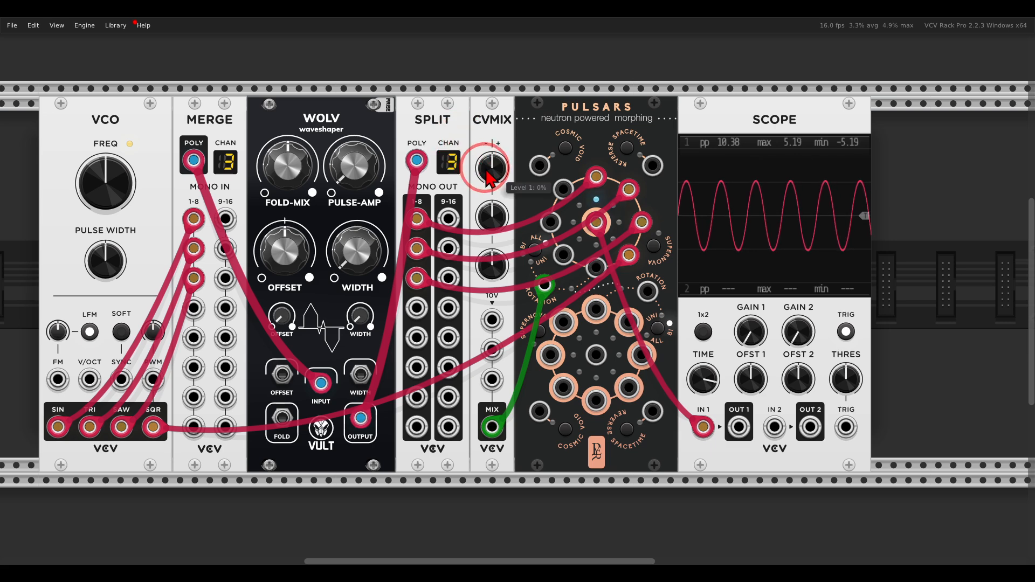
Replace the Scope with a Switch 8-1 module directly after Pulsars.
{"action": "key", "text": "Delete"}
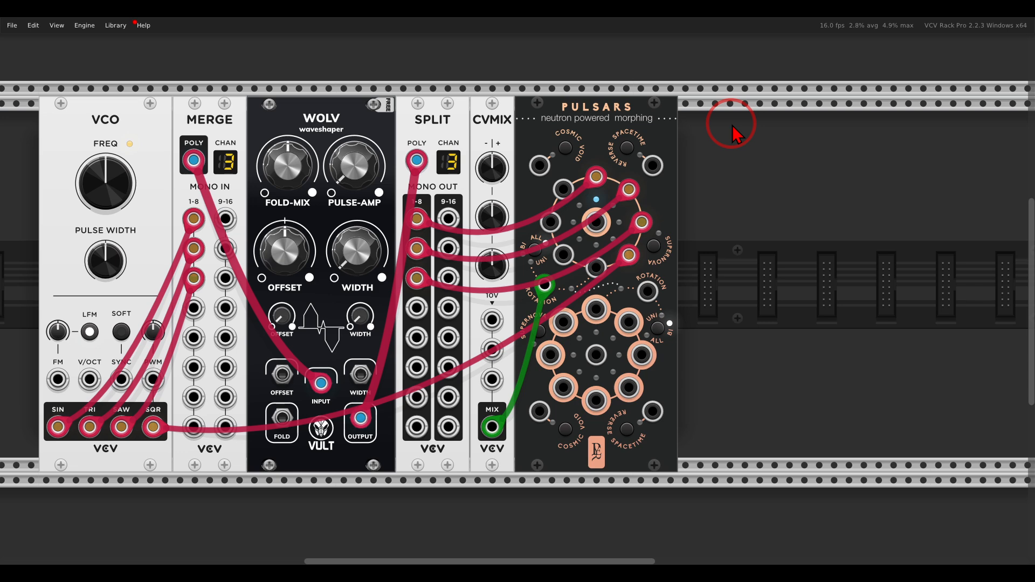
{"action": "scroll", "coordinate": [766, 188], "scroll_direction": "down", "scroll_amount": 4}
{"action": "right_click", "coordinate": [730, 189]}
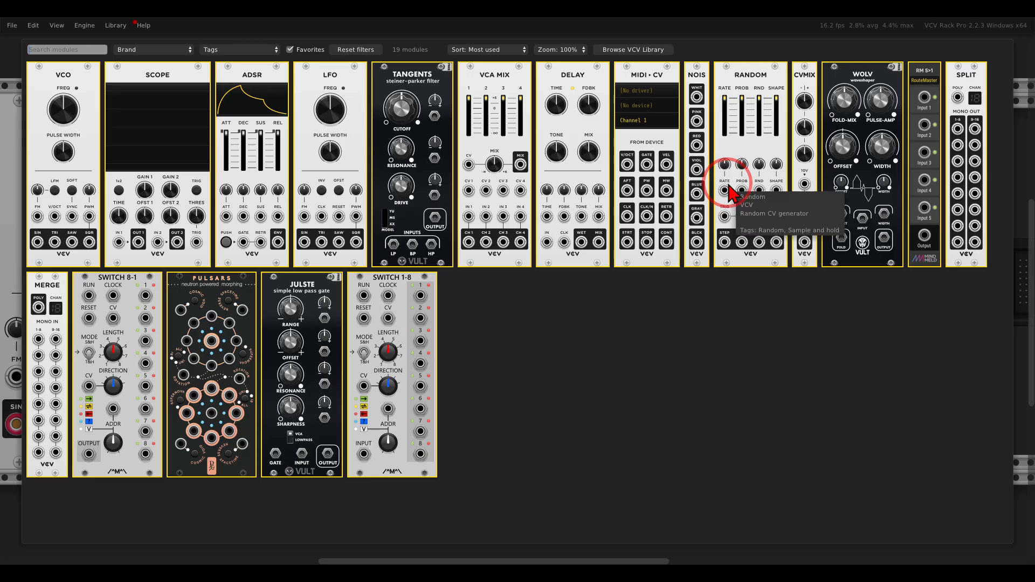
{"action": "left_click", "coordinate": [128, 289]}
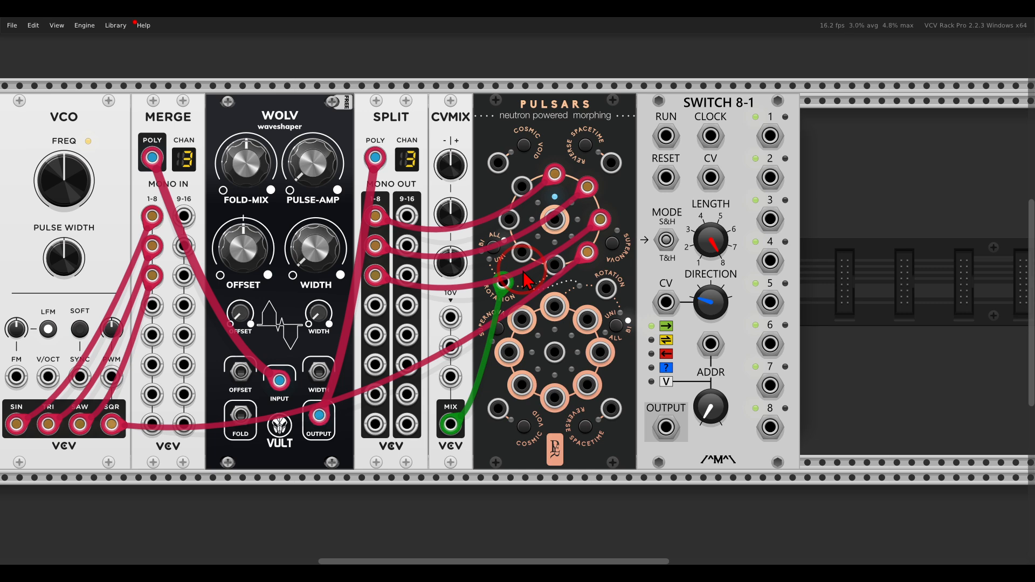
Stack cables carrying Split channels 1–3 and the VCO square output from the top pulsar inputs to Switch 8-1 inputs 1–4.
{"action": "left_click_drag", "start_coordinate": [379, 283], "coordinate": [770, 135]}
{"action": "left_click_drag", "start_coordinate": [587, 186], "coordinate": [770, 177]}
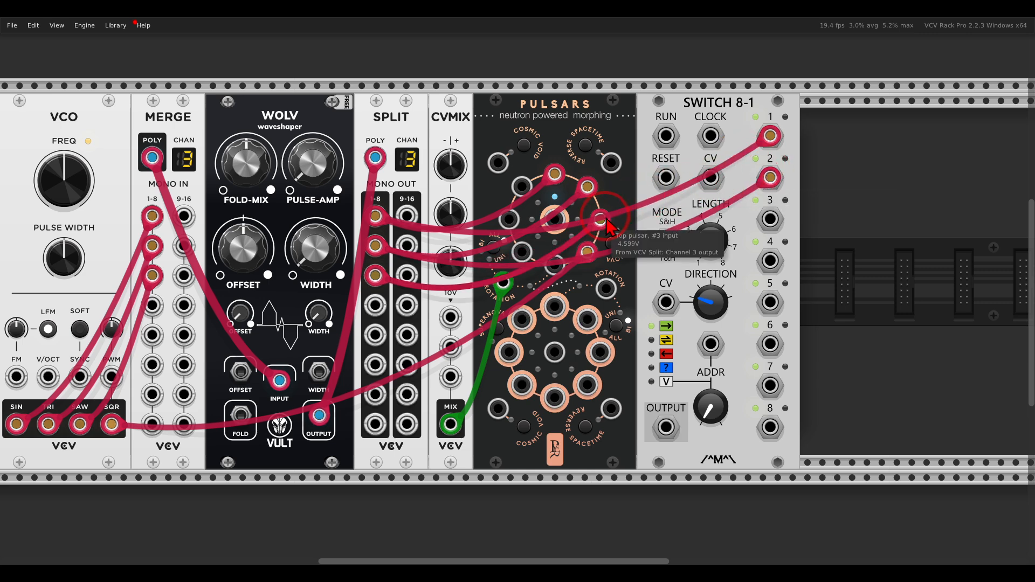
{"action": "left_click_drag", "start_coordinate": [607, 224], "coordinate": [768, 221]}
{"action": "left_click_drag", "start_coordinate": [589, 252], "coordinate": [768, 264]}
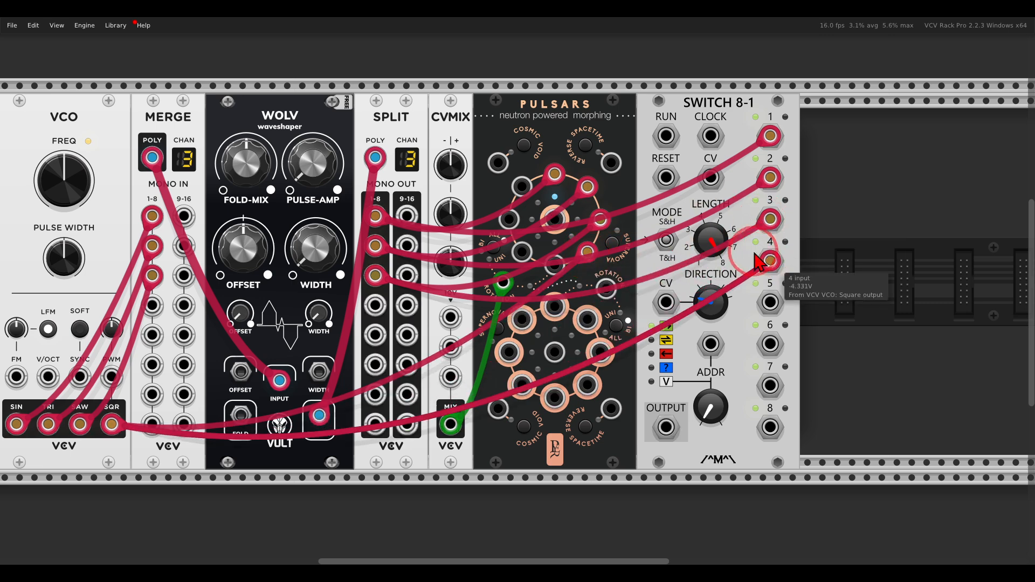
Set the Switch 8-1's length to 4 and its direction to random (?).
{"action": "left_click_drag", "start_coordinate": [720, 237], "coordinate": [717, 356]}
{"action": "left_click_drag", "start_coordinate": [711, 308], "coordinate": [707, 246]}
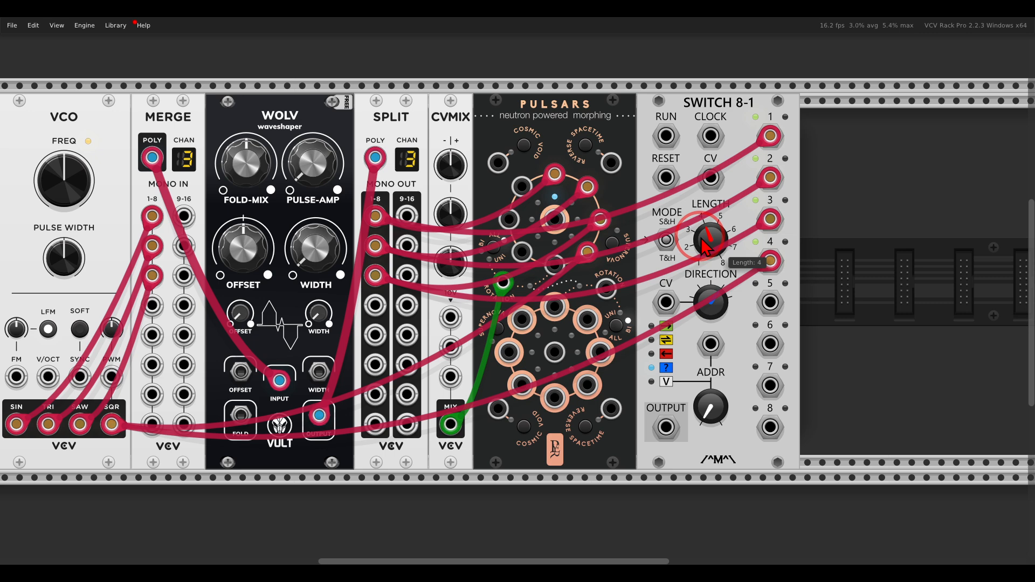
Add a RouteMaster RM 5>1 after the switch and patch the top pulsar output to Input 1 and the switch output to Input 2.
{"action": "left_click_drag", "start_coordinate": [702, 240], "coordinate": [631, 237]}
{"action": "right_click", "coordinate": [751, 234]}
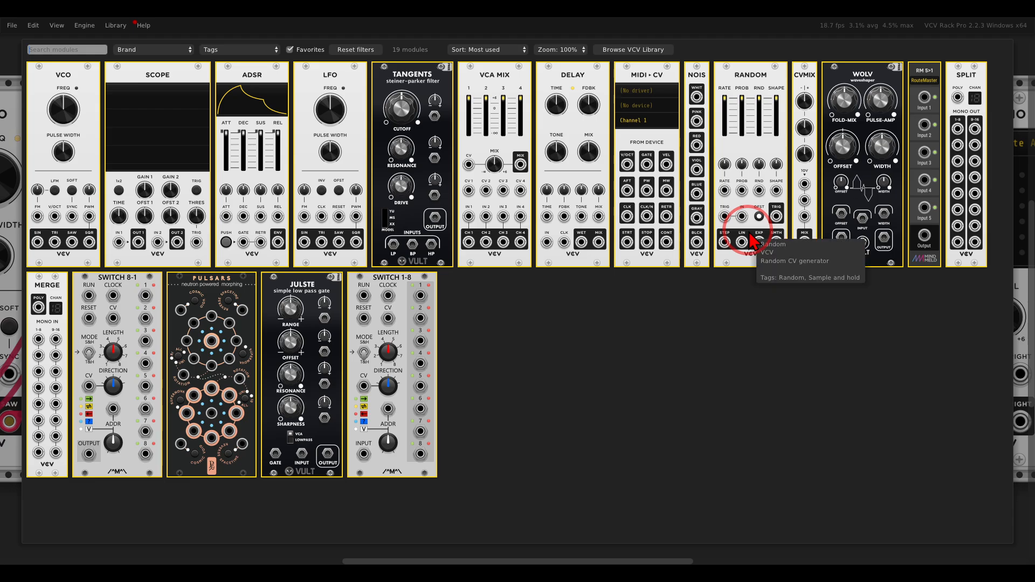
{"action": "left_click", "coordinate": [917, 86]}
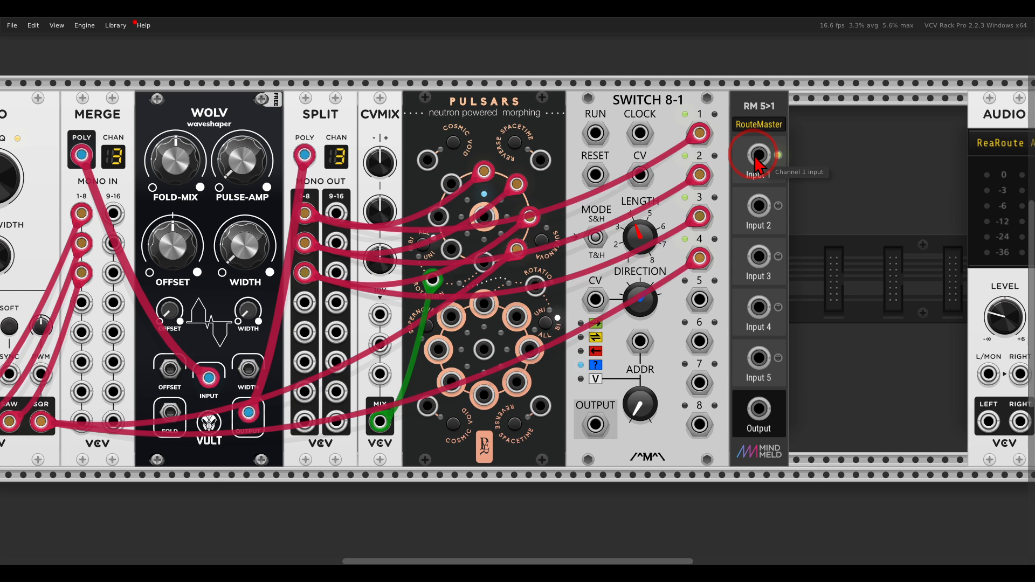
{"action": "left_click_drag", "start_coordinate": [485, 217], "coordinate": [759, 155]}
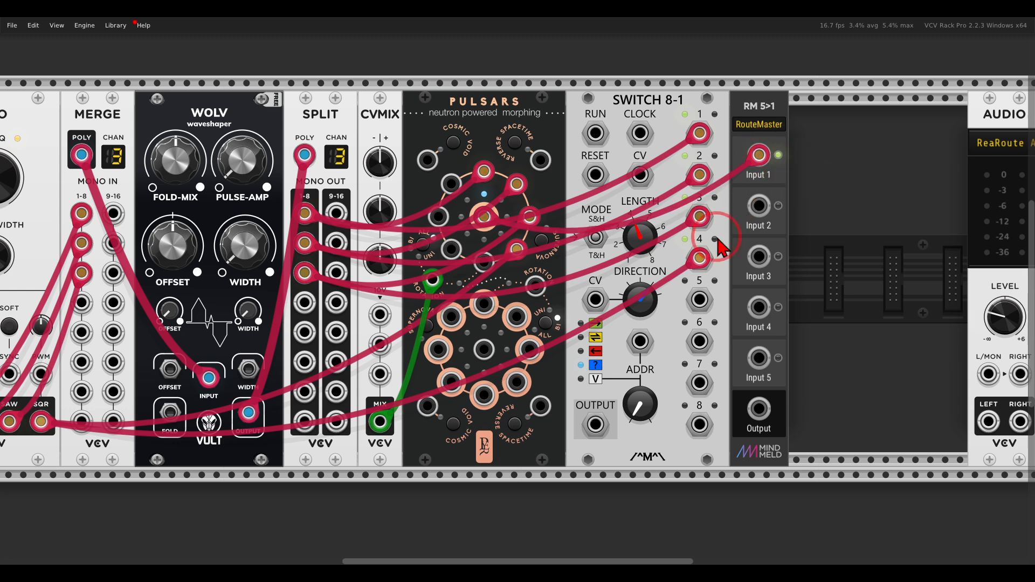
{"action": "left_click_drag", "start_coordinate": [595, 424], "coordinate": [759, 206]}
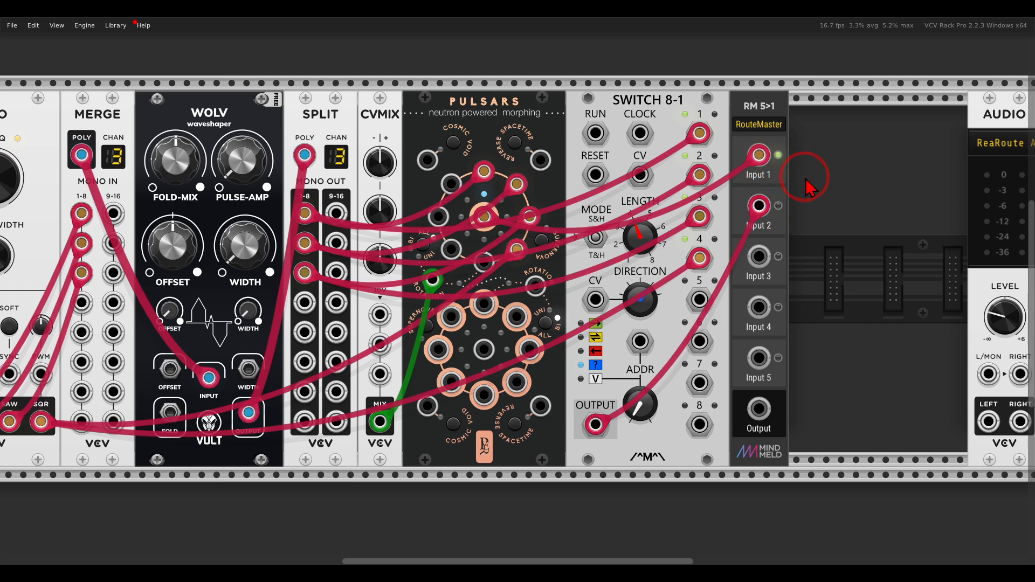
{"action": "scroll", "coordinate": [807, 186], "scroll_direction": "down", "scroll_amount": 2}
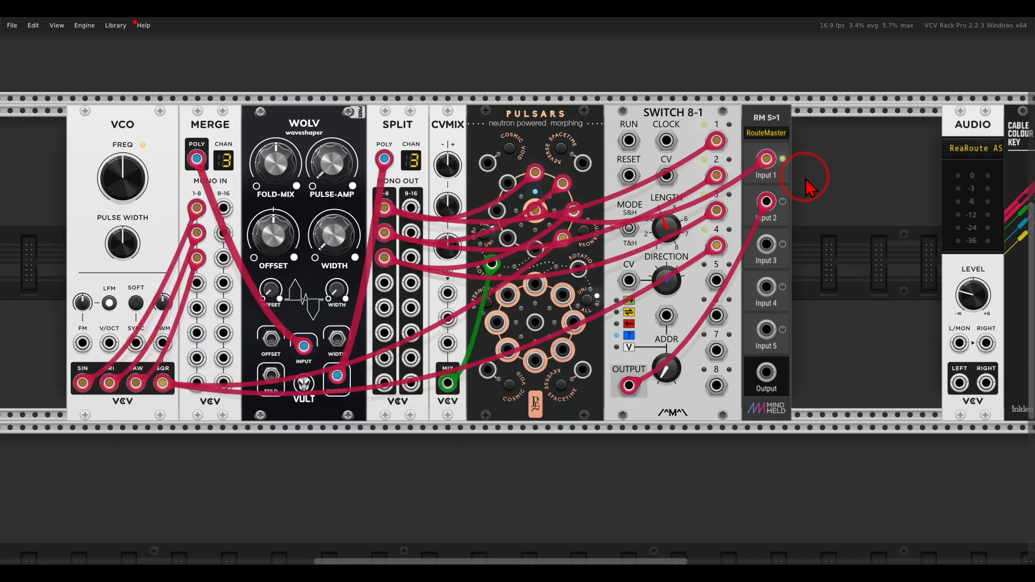
Add a MIDI-CV module directly before the VCO and patch its V/OCT output to the VCO's V/OCT input.
{"action": "key", "text": "alt+Tab"}
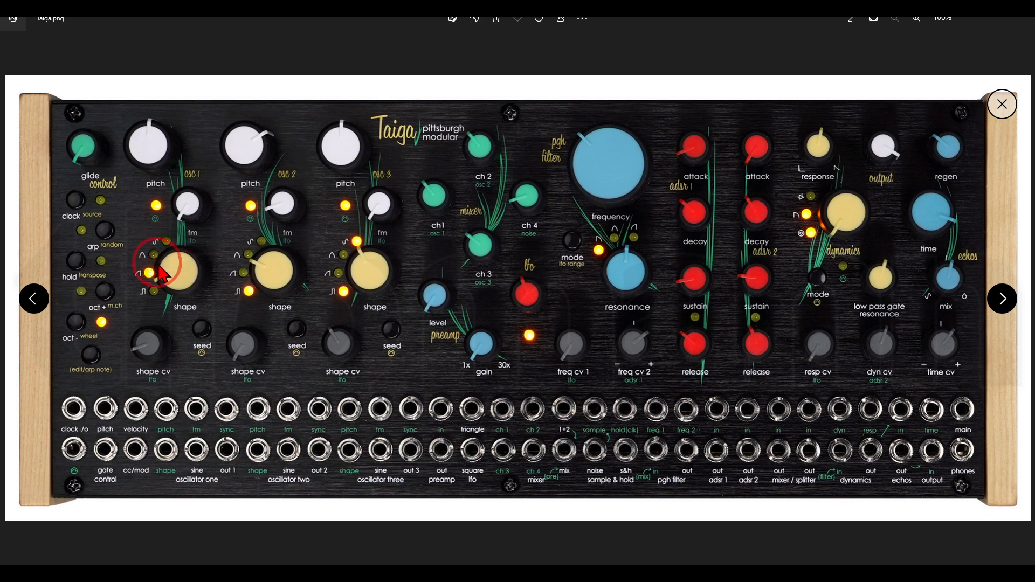
{"action": "key", "text": "alt+Tab"}
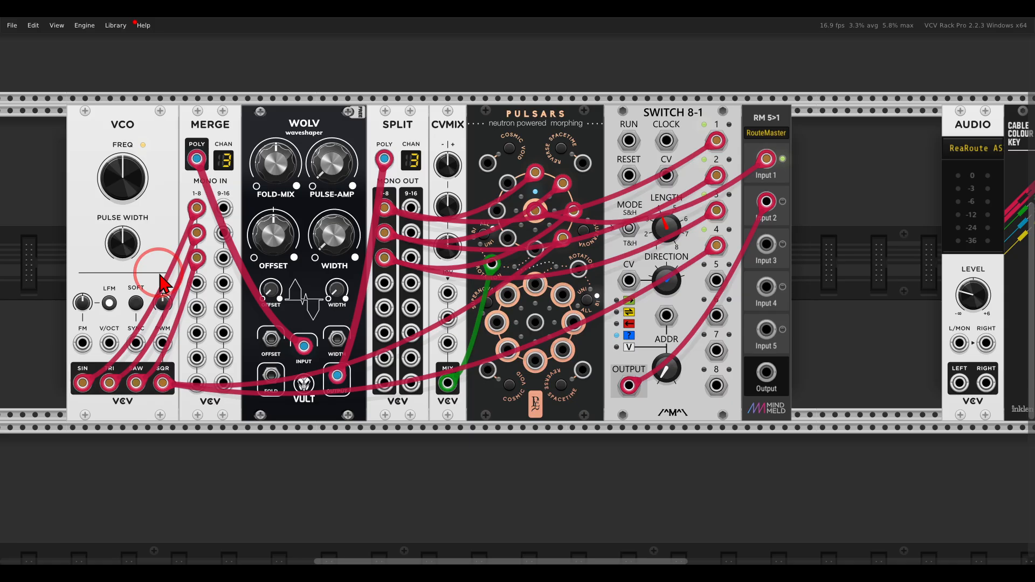
{"action": "scroll", "coordinate": [162, 283], "scroll_direction": "down", "scroll_amount": 5}
{"action": "right_click", "coordinate": [165, 209]}
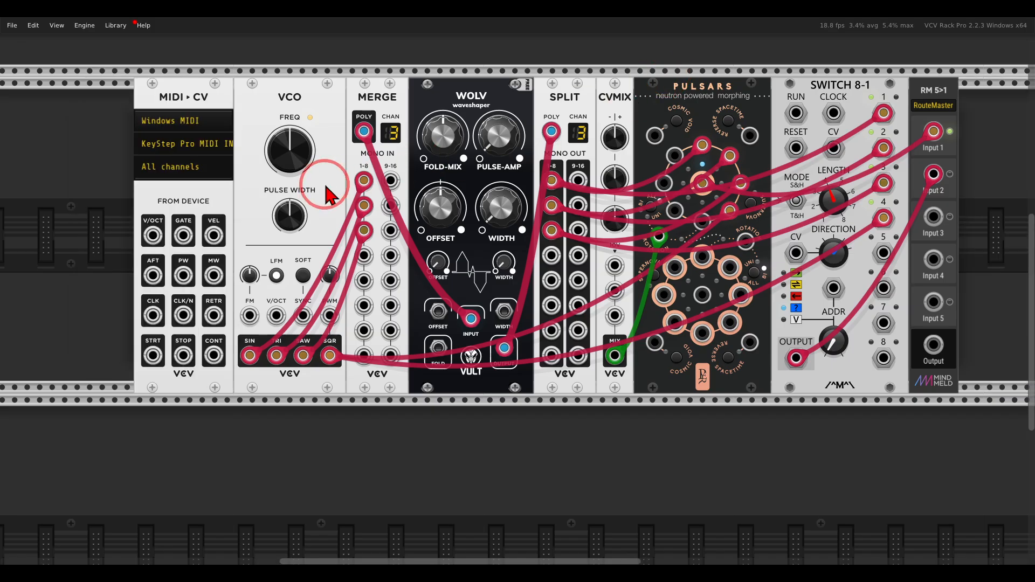
{"action": "left_click_drag", "start_coordinate": [162, 239], "coordinate": [278, 318]}
Patch the RouteMaster output to the Audio module's L/MON input.
{"action": "scroll", "coordinate": [730, 259], "scroll_direction": "right", "scroll_amount": 10}
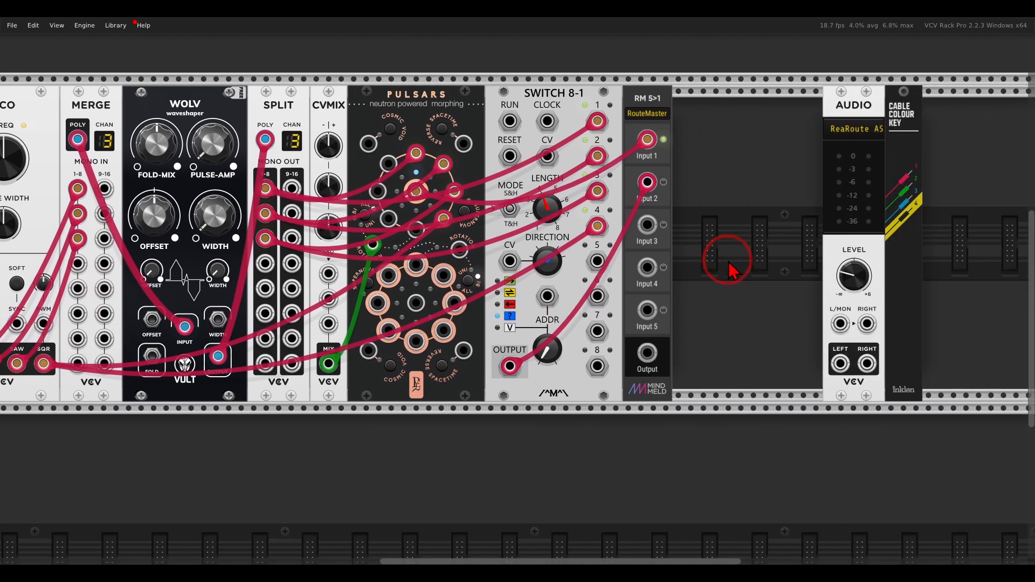
{"action": "left_click_drag", "start_coordinate": [647, 353], "coordinate": [840, 323]}
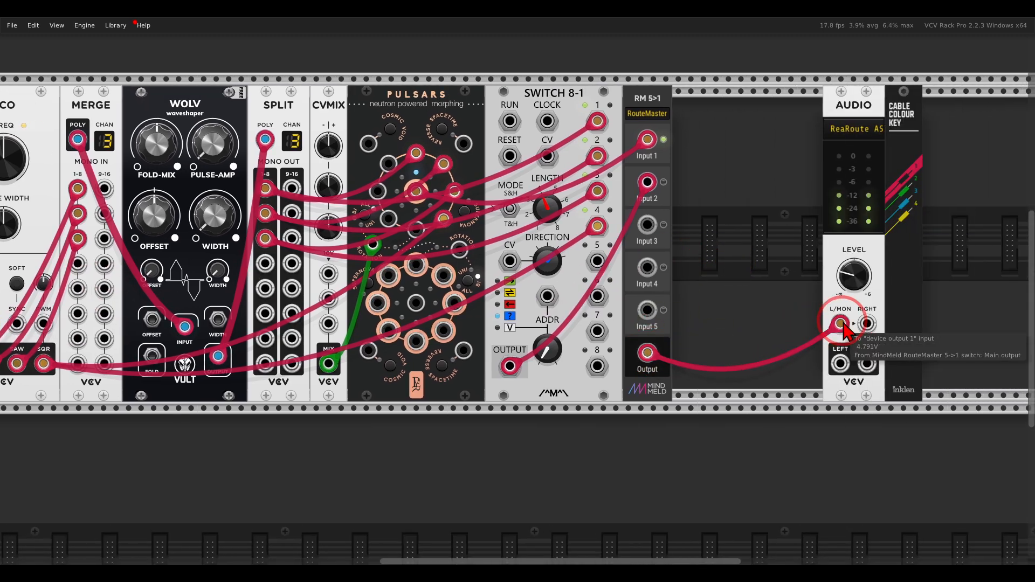
{"action": "left_click_drag", "start_coordinate": [369, 253], "coordinate": [571, 239]}
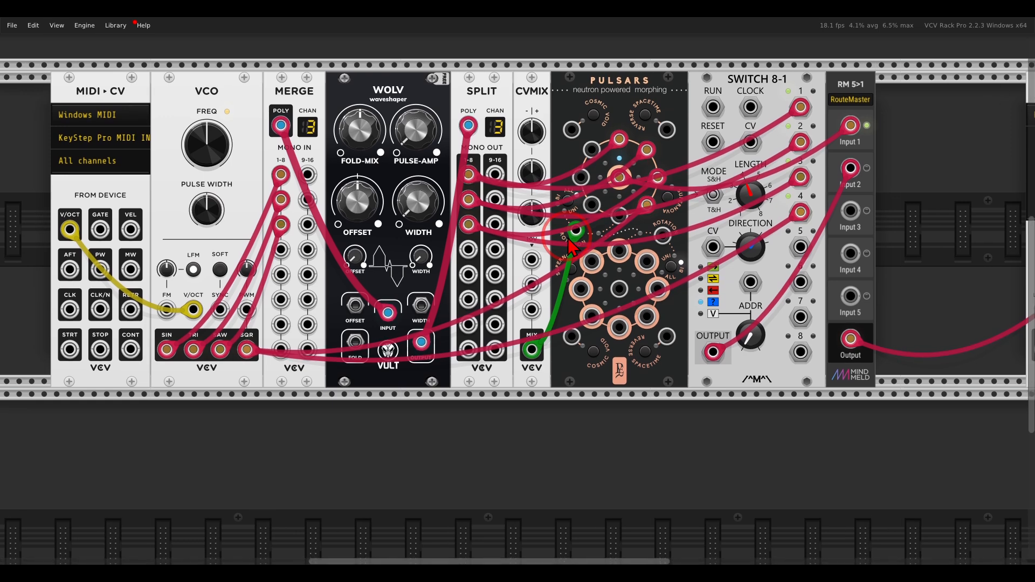
Audition the oscillator's sound by sweeping CVMIX level 1 and the WOLV wavefolder controls.
{"action": "mouse_move", "coordinate": [381, 144]}
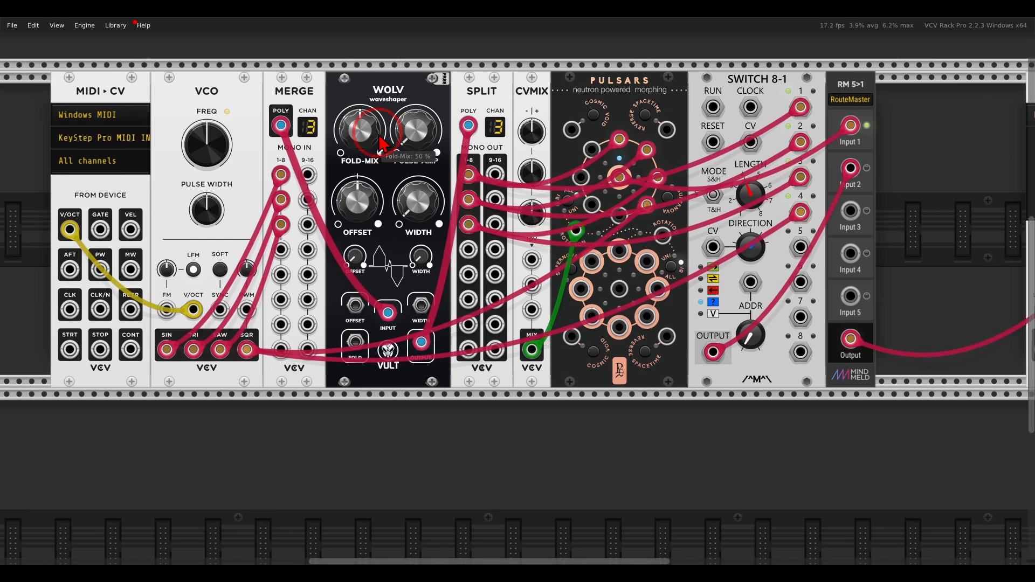
{"action": "mouse_move", "coordinate": [207, 152]}
{"action": "left_mouse_down"}
{"action": "mouse_move", "coordinate": [210, 121]}
{"action": "mouse_move", "coordinate": [217, 148]}
{"action": "left_mouse_up"}
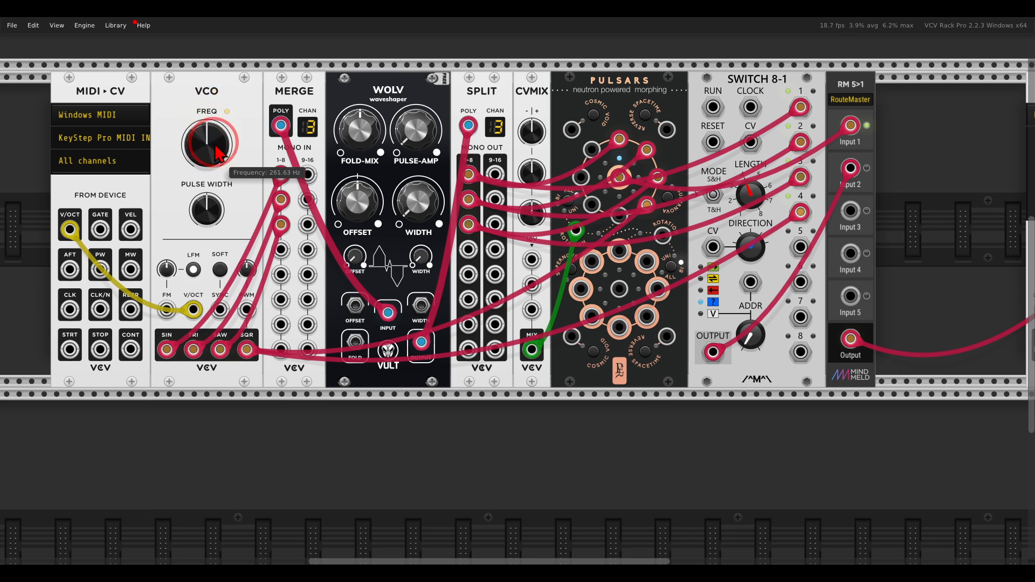
{"action": "left_click", "coordinate": [481, 143]}
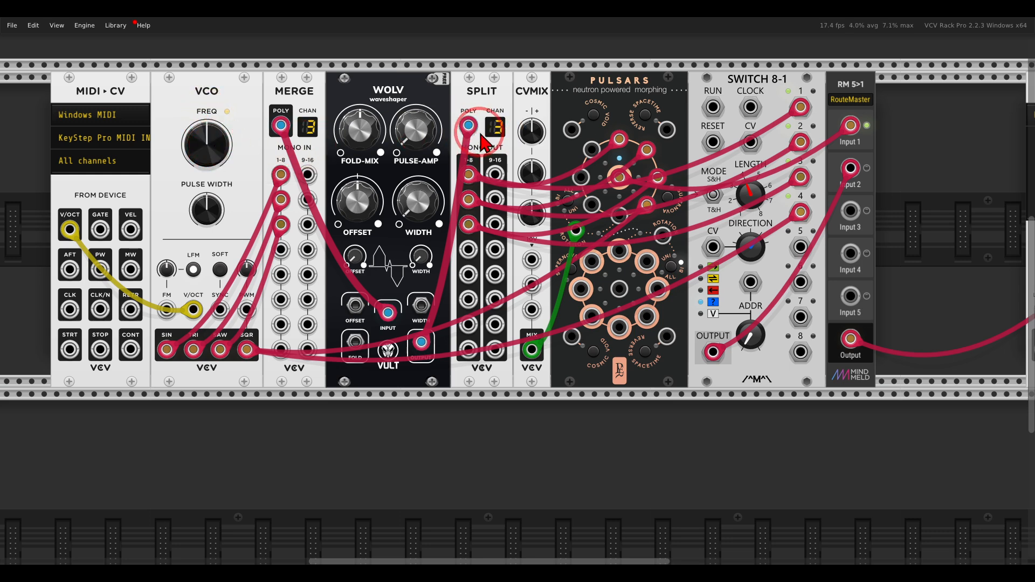
{"action": "left_click", "coordinate": [533, 139]}
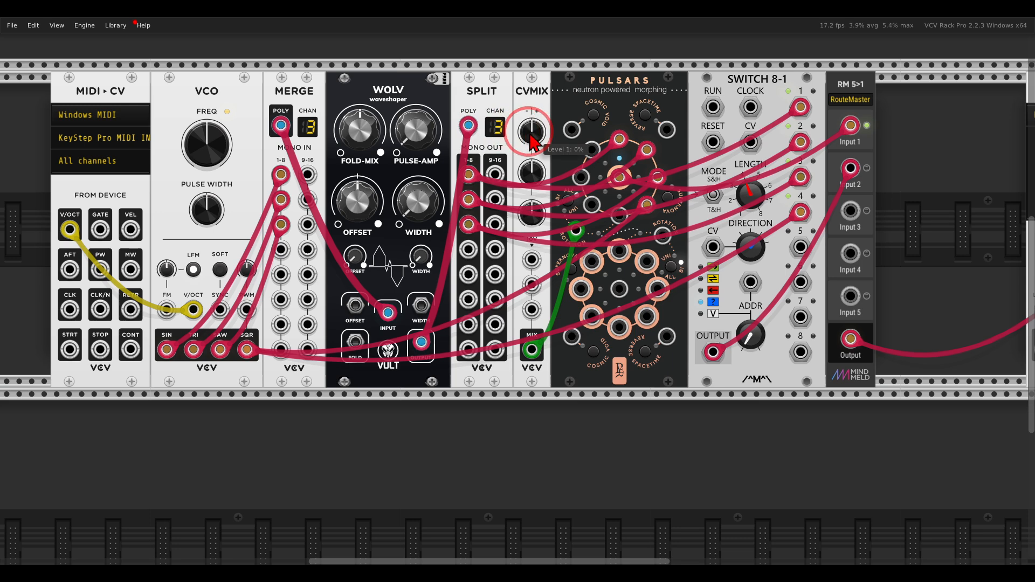
{"action": "left_click_drag", "start_coordinate": [536, 145], "coordinate": [492, 97]}
{"action": "mouse_move", "coordinate": [361, 129]}
{"action": "left_mouse_down"}
{"action": "mouse_move", "coordinate": [359, 86]}
{"action": "mouse_move", "coordinate": [361, 127]}
{"action": "left_mouse_up"}
{"action": "mouse_move", "coordinate": [415, 197]}
{"action": "left_mouse_down"}
{"action": "mouse_move", "coordinate": [409, 125]}
{"action": "mouse_move", "coordinate": [413, 201]}
{"action": "mouse_move", "coordinate": [385, 76]}
{"action": "mouse_move", "coordinate": [422, 197]}
{"action": "left_mouse_up"}
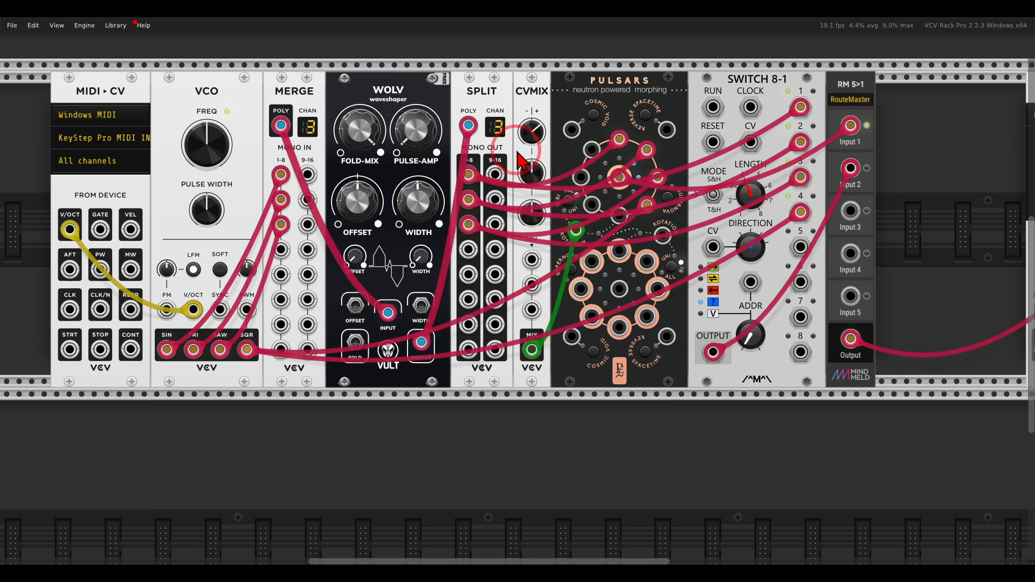
Turn the VCO's pulse width down and sweep CVMIX level 1 to hear the waveform morph.
{"action": "left_click_drag", "start_coordinate": [522, 133], "coordinate": [518, 70]}
{"action": "left_click_drag", "start_coordinate": [206, 209], "coordinate": [214, 229]}
{"action": "mouse_move", "coordinate": [528, 129]}
{"action": "left_mouse_down"}
{"action": "mouse_move", "coordinate": [545, 210]}
{"action": "mouse_move", "coordinate": [526, 113]}
{"action": "mouse_move", "coordinate": [541, 196]}
{"action": "mouse_move", "coordinate": [538, 135]}
{"action": "left_mouse_up"}
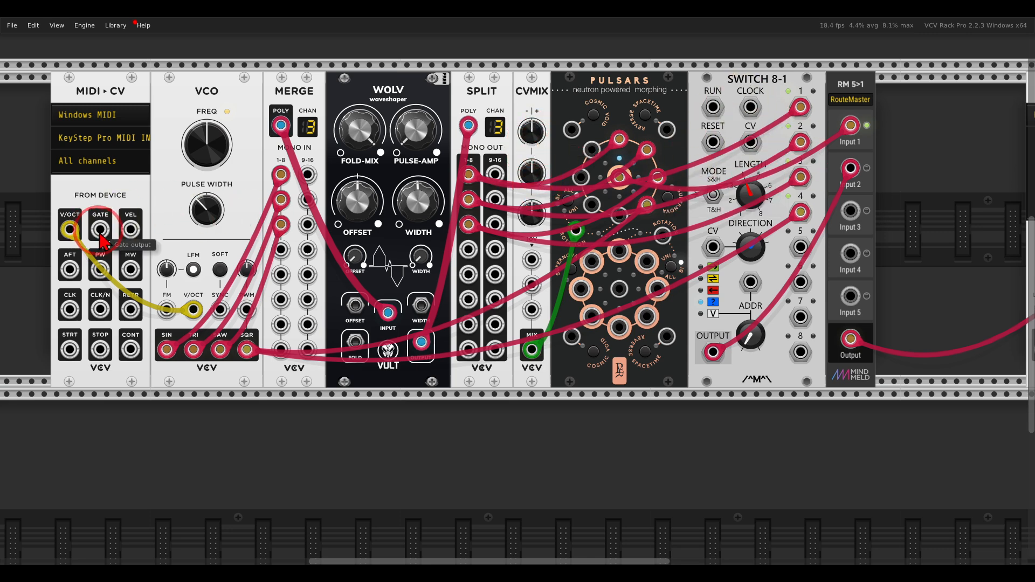
Patch the MIDI-CV gate output to the Switch 8-1 clock input and select Input 2 on the RouteMaster.
{"action": "left_click_drag", "start_coordinate": [101, 238], "coordinate": [714, 123]}
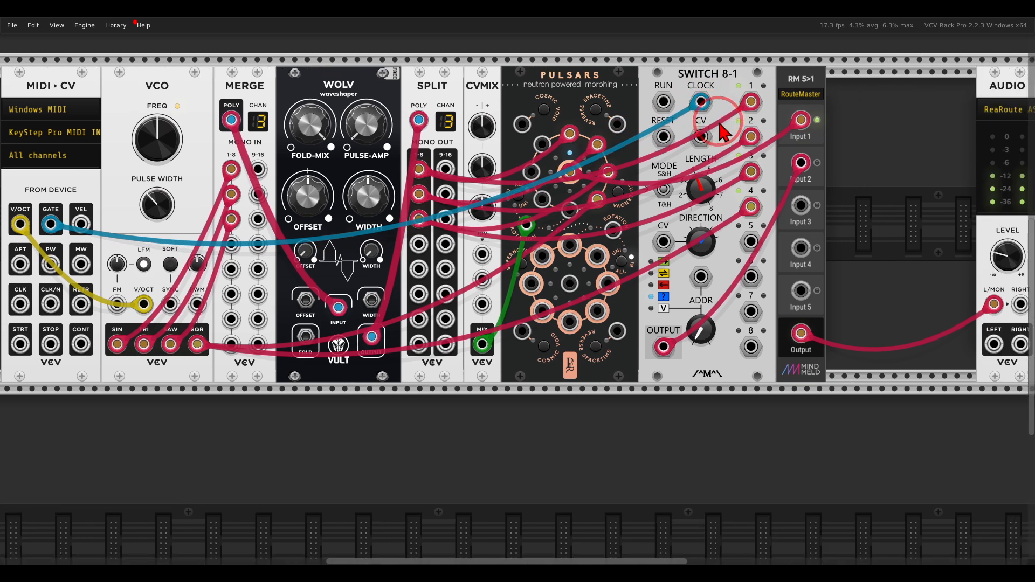
{"action": "left_click_drag", "start_coordinate": [804, 172], "coordinate": [819, 171]}
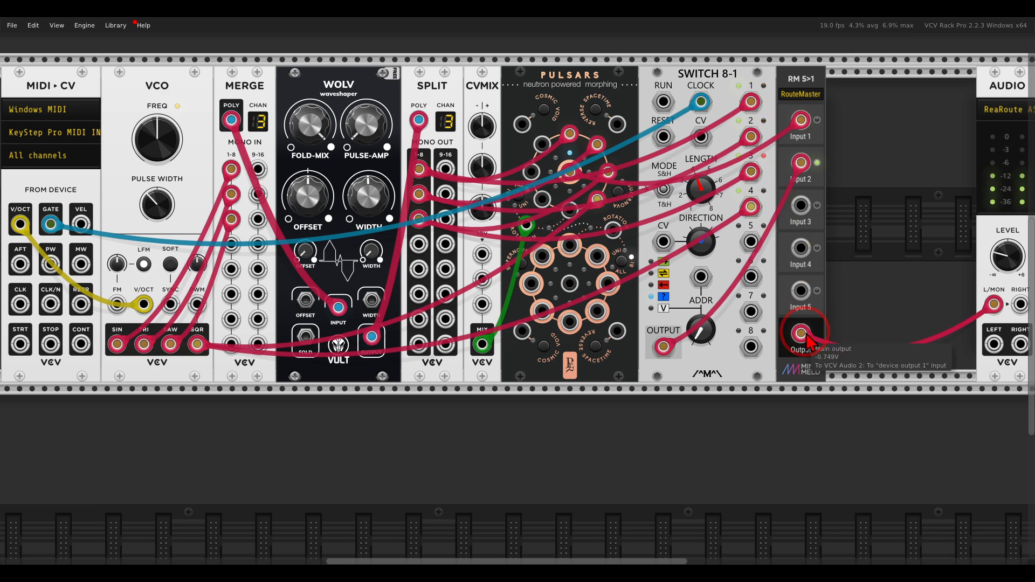
Disconnect the RouteMaster output from Audio and space the oscillator modules apart from MIDI-CV and the Audio module.
{"action": "left_click_drag", "start_coordinate": [801, 334], "coordinate": [890, 282]}
{"action": "scroll", "coordinate": [847, 279], "scroll_direction": "down", "scroll_amount": 3}
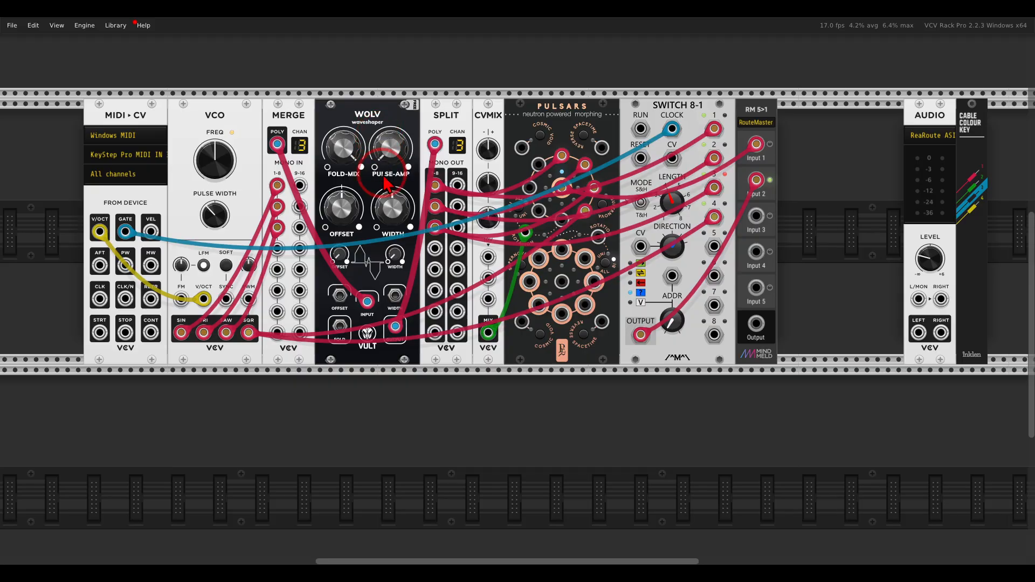
{"action": "scroll", "coordinate": [518, 162], "scroll_direction": "down", "scroll_amount": 3}
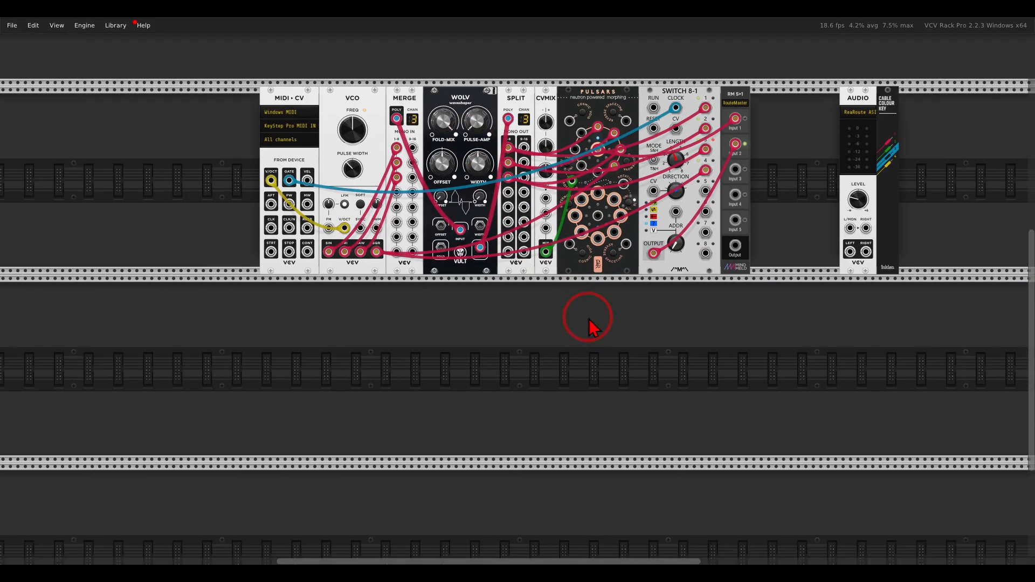
{"action": "left_click_drag", "start_coordinate": [256, 184], "coordinate": [763, 167]}
{"action": "left_click_drag", "start_coordinate": [744, 86], "coordinate": [547, 93]}
{"action": "left_click", "coordinate": [604, 128]}
{"action": "left_click_drag", "start_coordinate": [604, 128], "coordinate": [797, 128]}
{"action": "left_click_drag", "start_coordinate": [301, 95], "coordinate": [145, 94]}
Duplicate the modules from VCO to RouteMaster with their cables and place the copy directly below the original row.
{"action": "left_click_drag", "start_coordinate": [229, 131], "coordinate": [716, 145]}
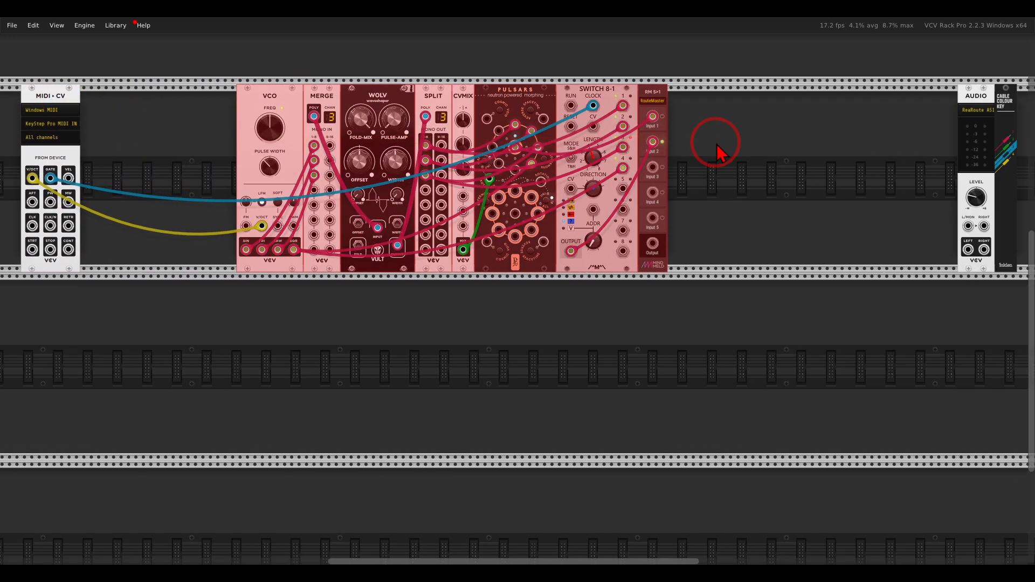
{"action": "key", "text": "ctrl+shift+d"}
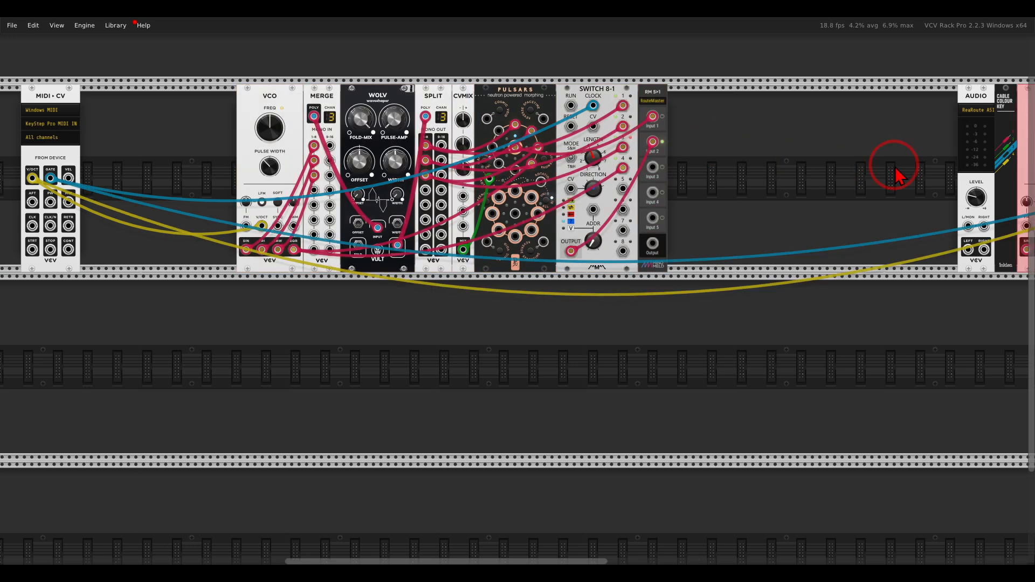
{"action": "left_click_drag", "start_coordinate": [880, 171], "coordinate": [836, 145]}
{"action": "left_click_drag", "start_coordinate": [985, 76], "coordinate": [208, 313]}
Duplicate the oscillator chain again with its cables onto the third row and move MIDI-CV down to the middle row.
{"action": "key", "text": "ctrl+shift+d"}
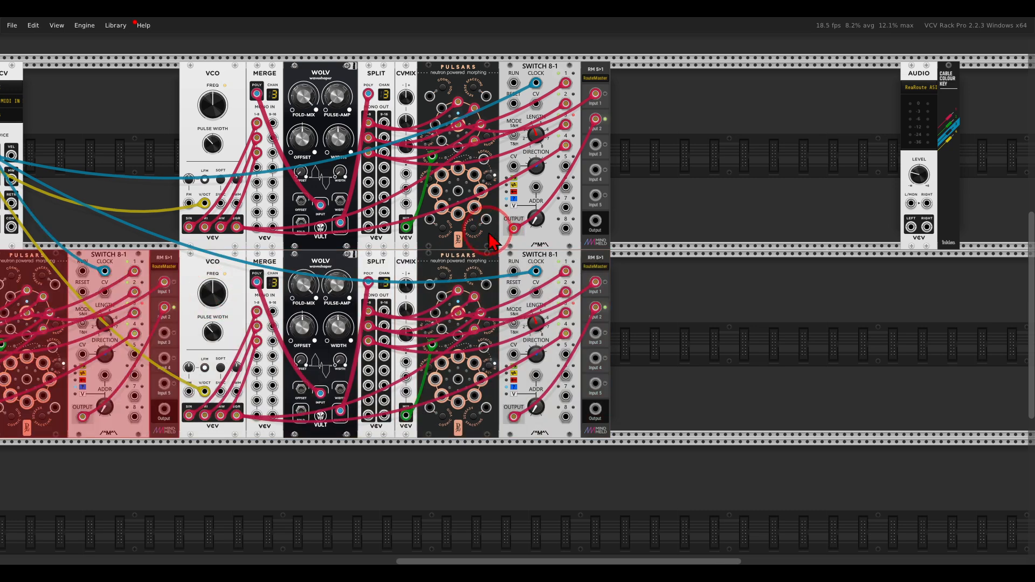
{"action": "left_click_drag", "start_coordinate": [131, 270], "coordinate": [556, 488]}
{"action": "scroll", "coordinate": [529, 439], "scroll_direction": "down", "scroll_amount": 2}
{"action": "left_click_drag", "start_coordinate": [659, 360], "coordinate": [615, 285]}
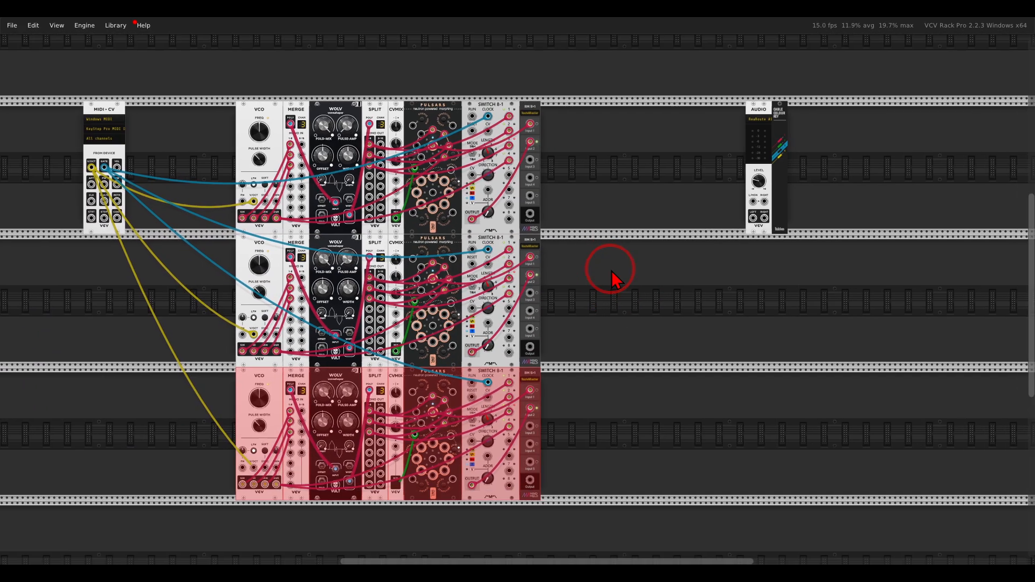
{"action": "left_click", "coordinate": [607, 292]}
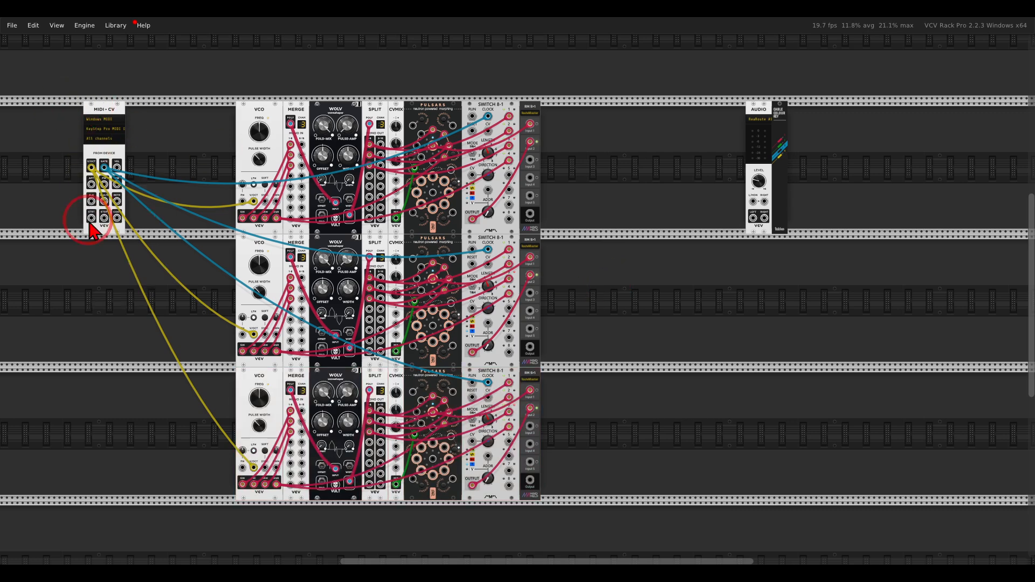
{"action": "left_click_drag", "start_coordinate": [92, 128], "coordinate": [97, 261]}
Check the Taiga's mixer section and add a VCA MIX module after the oscillator chain in the middle row.
{"action": "key", "text": "alt+Tab"}
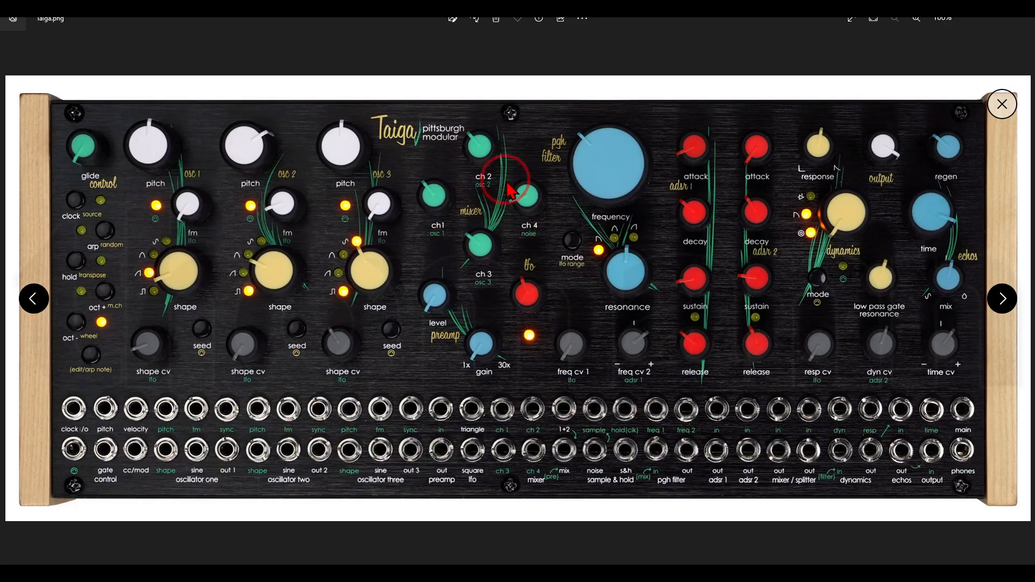
{"action": "key", "text": "alt+Tab"}
{"action": "left_click_drag", "start_coordinate": [558, 250], "coordinate": [454, 159]}
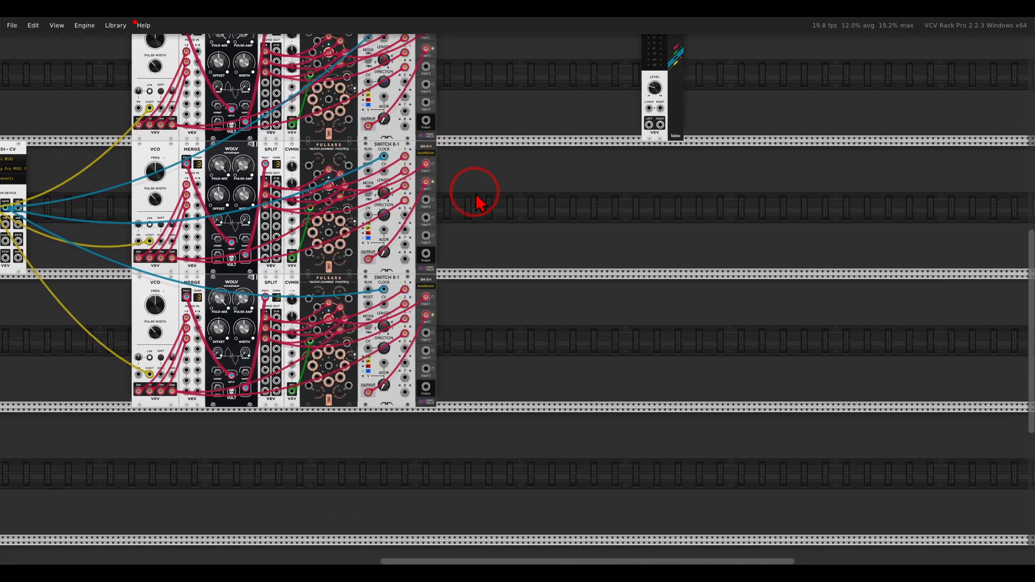
{"action": "scroll", "coordinate": [475, 201], "scroll_direction": "down", "scroll_amount": 2}
{"action": "right_click", "coordinate": [507, 192]}
{"action": "left_click", "coordinate": [515, 189]}
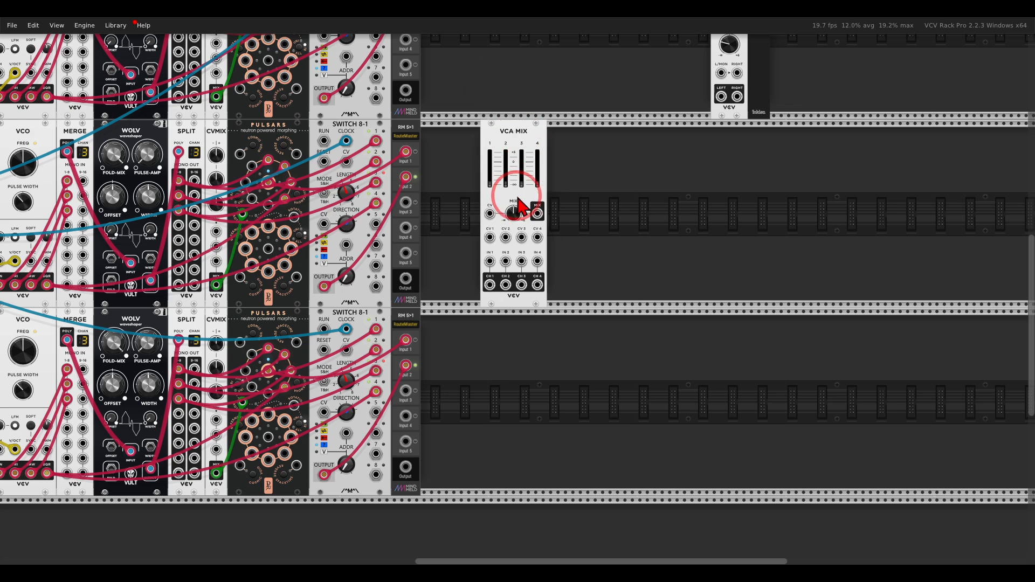
{"action": "scroll", "coordinate": [517, 198], "scroll_direction": "down", "scroll_amount": 1}
{"action": "left_click_drag", "start_coordinate": [499, 169], "coordinate": [480, 254]}
Patch the three RouteMaster outputs, from the upper to the lower row, to VCA MIX inputs 1, 2 and 3.
{"action": "left_click_drag", "start_coordinate": [407, 195], "coordinate": [475, 338]}
{"action": "left_click_drag", "start_coordinate": [404, 352], "coordinate": [490, 338]}
{"action": "left_click_drag", "start_coordinate": [405, 511], "coordinate": [503, 340]}
Add a Noise module directly before VCA MIX and patch its white noise output to VCA MIX input 4.
{"action": "key", "text": "alt+Tab"}
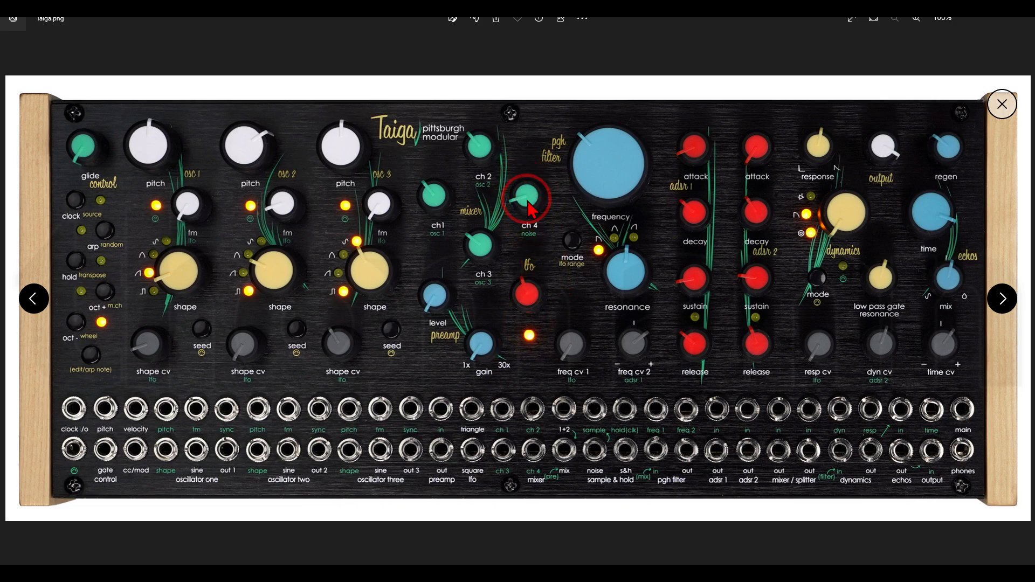
{"action": "key", "text": "alt+Tab"}
{"action": "right_click", "coordinate": [452, 276]}
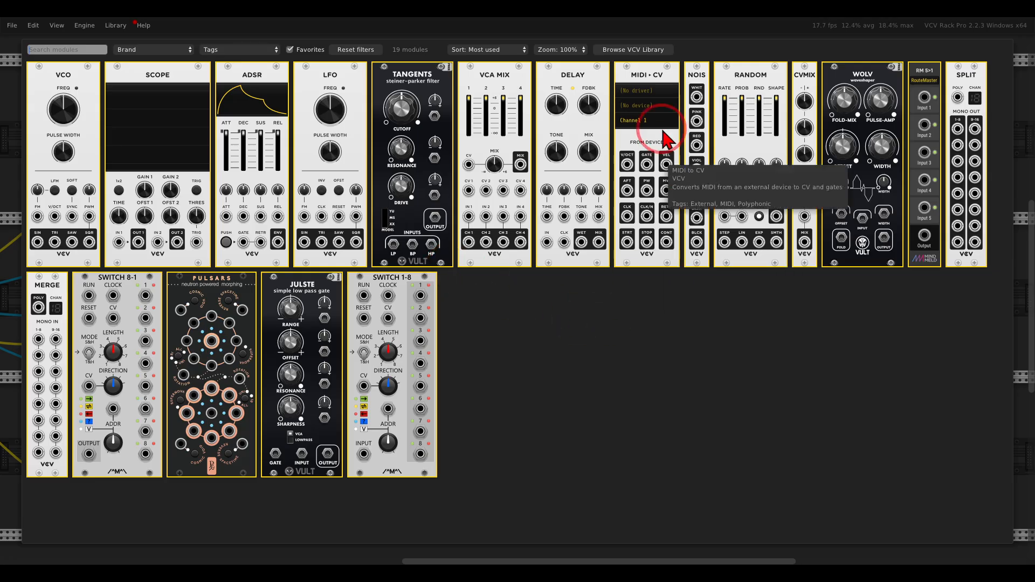
{"action": "left_click", "coordinate": [698, 80]}
{"action": "left_click_drag", "start_coordinate": [496, 263], "coordinate": [459, 302]}
{"action": "scroll", "coordinate": [470, 345], "scroll_direction": "up", "scroll_amount": 2}
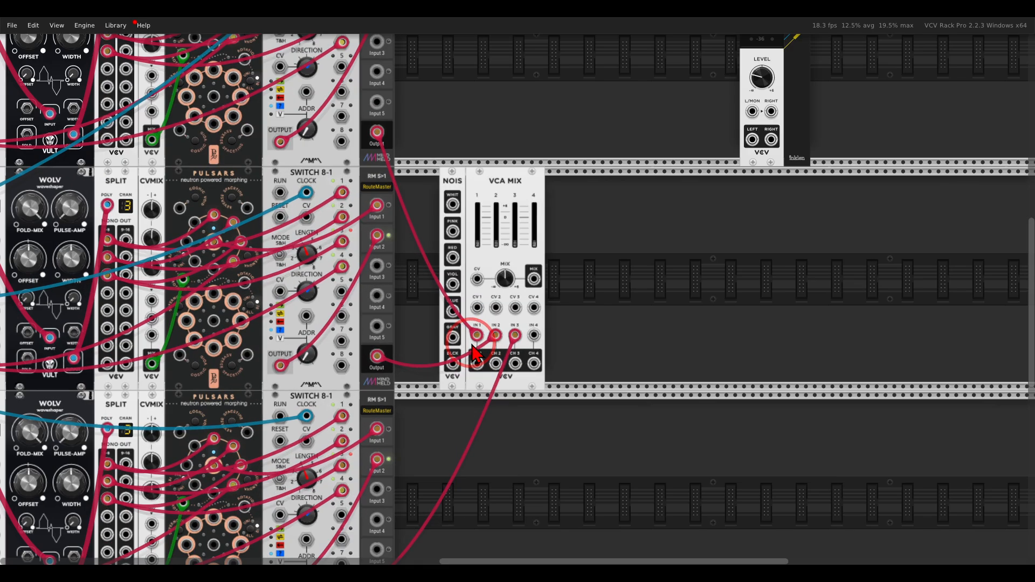
{"action": "left_click_drag", "start_coordinate": [455, 210], "coordinate": [534, 369]}
{"action": "scroll", "coordinate": [467, 231], "scroll_direction": "up", "scroll_amount": 1}
Check the Taiga's filter modes and add a Vult Tangents filter after VCA MIX in the middle row.
{"action": "key", "text": "alt+Tab"}
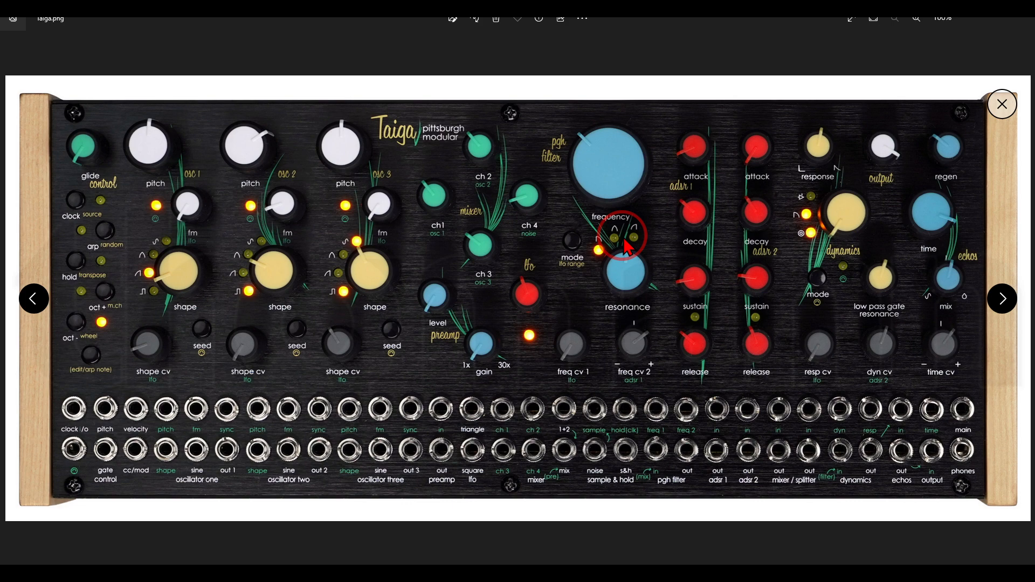
{"action": "key", "text": "alt+Tab"}
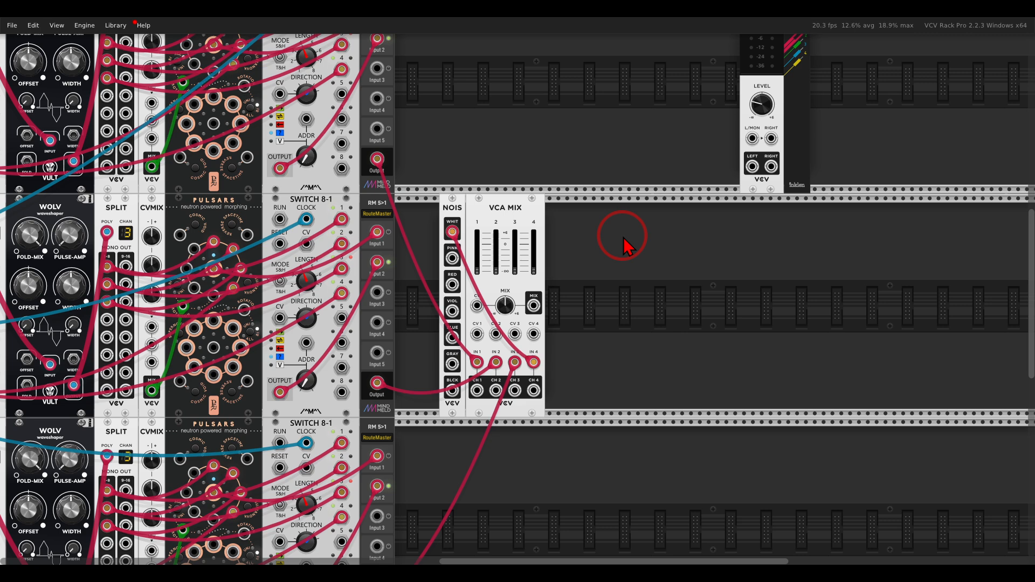
{"action": "scroll", "coordinate": [626, 245], "scroll_direction": "down", "scroll_amount": 2}
{"action": "right_click", "coordinate": [558, 183]}
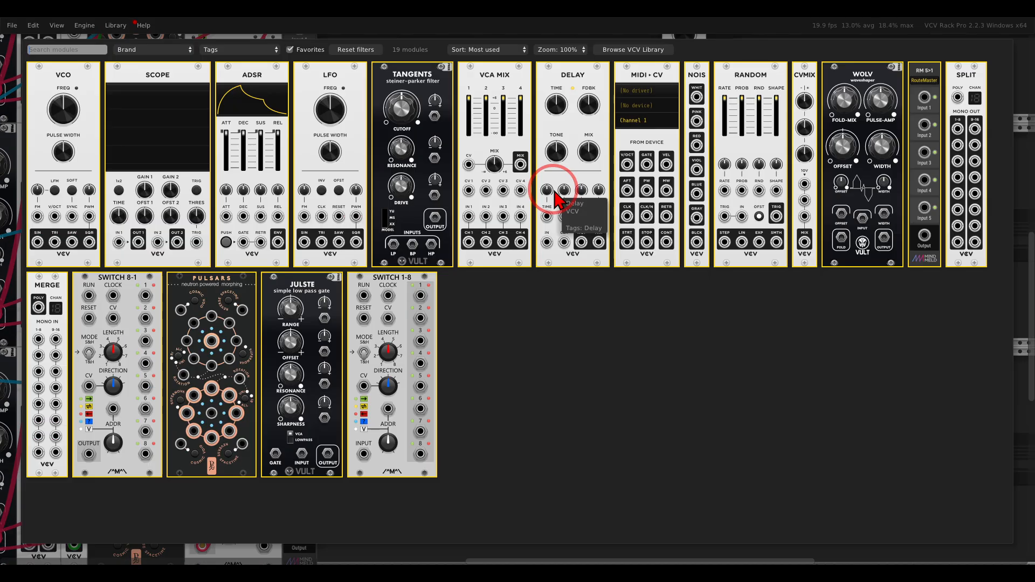
{"action": "left_click", "coordinate": [433, 150]}
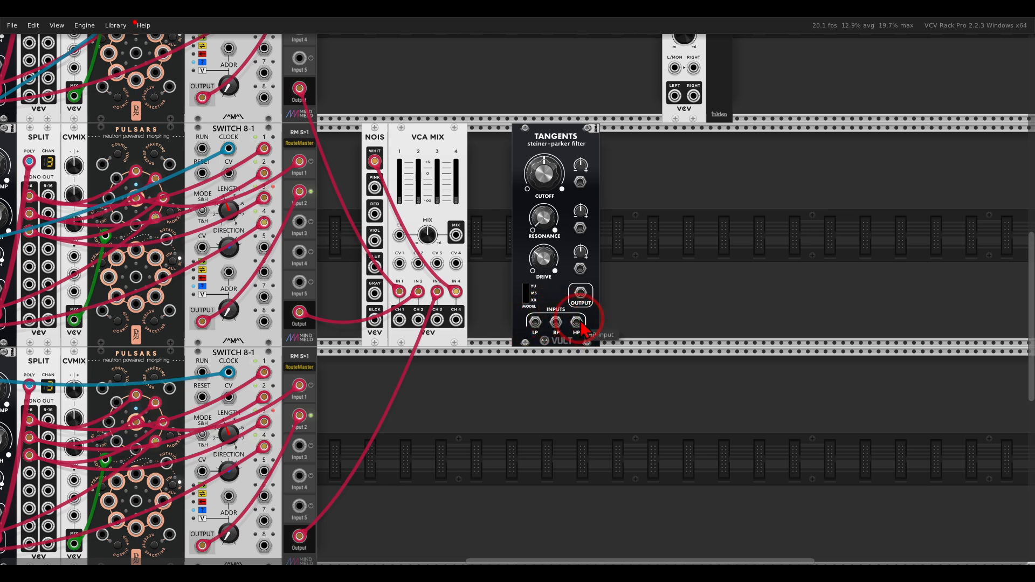
Patch the VCA MIX output into the middle row's bottom pulsar and its outputs 1–3 to the Tangents LP, BP and HP inputs.
{"action": "left_click_drag", "start_coordinate": [478, 266], "coordinate": [196, 280]}
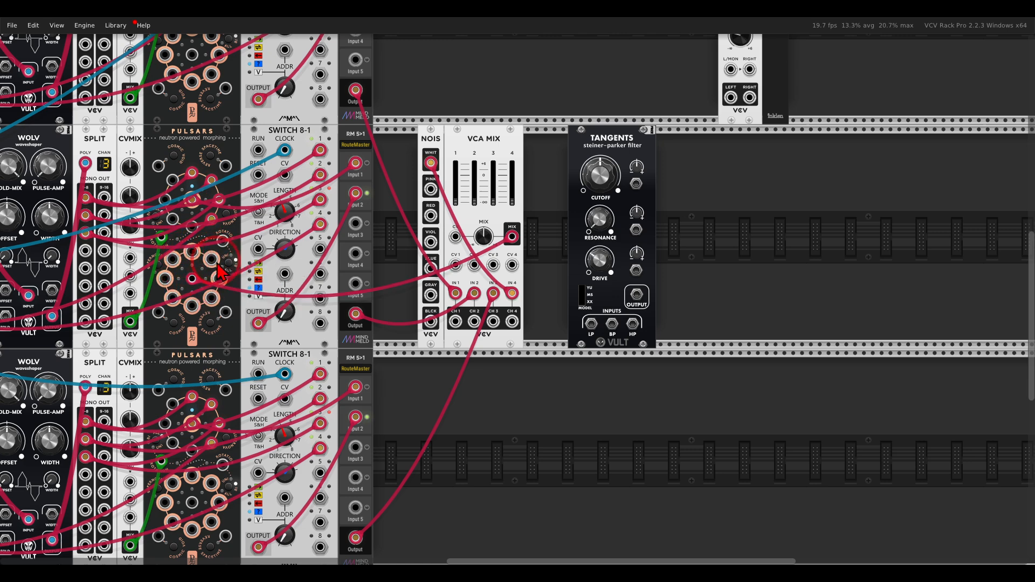
{"action": "left_click_drag", "start_coordinate": [210, 273], "coordinate": [634, 332]}
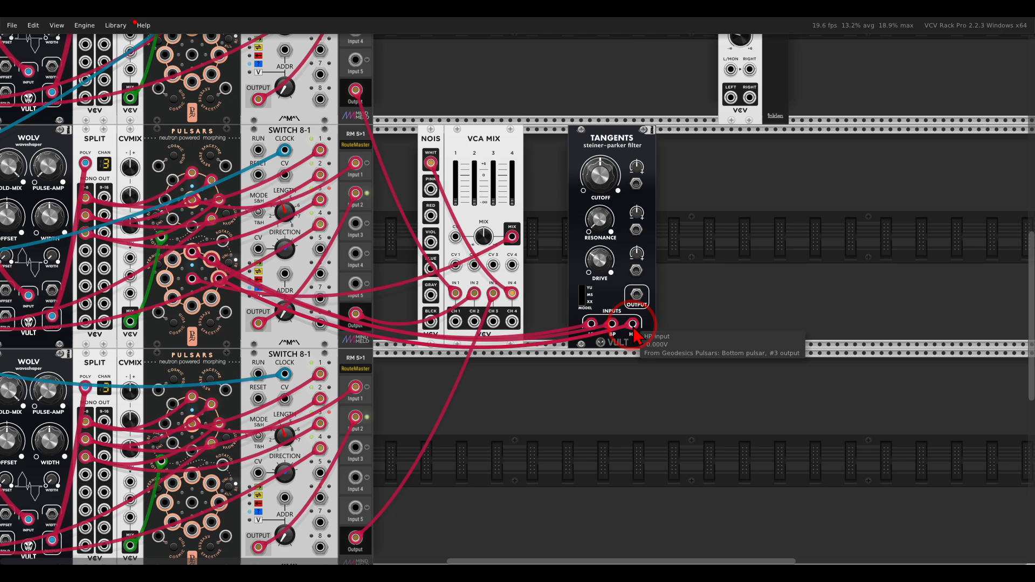
Add a CVMIX module after the middle RouteMaster and patch its Mix output to the bottom pulsar's rotation CV input.
{"action": "right_click", "coordinate": [403, 185]}
{"action": "left_click_drag", "start_coordinate": [804, 93], "coordinate": [390, 166]}
{"action": "scroll", "coordinate": [384, 314], "scroll_direction": "up", "scroll_amount": 4}
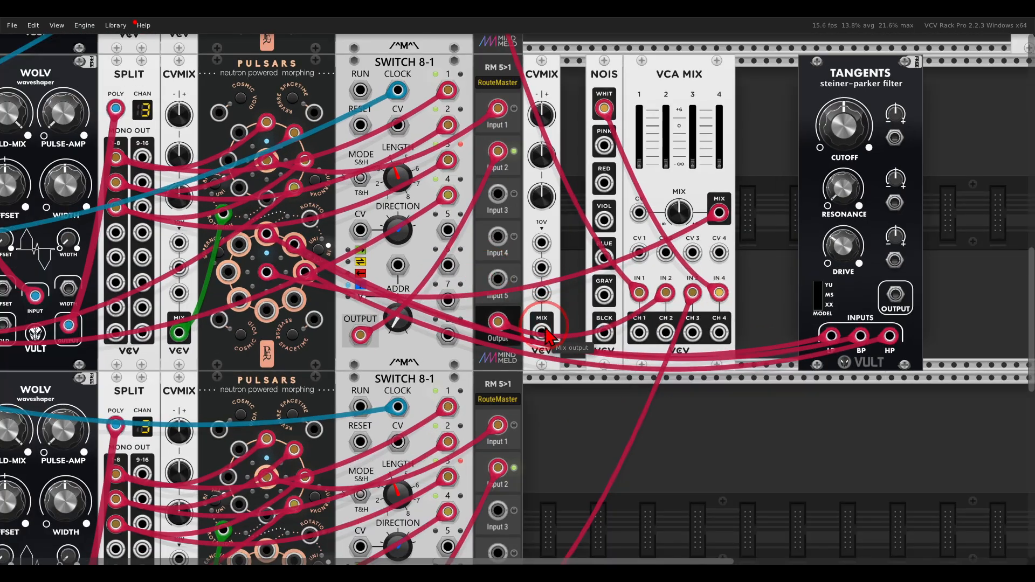
{"action": "left_click_drag", "start_coordinate": [546, 335], "coordinate": [315, 222]}
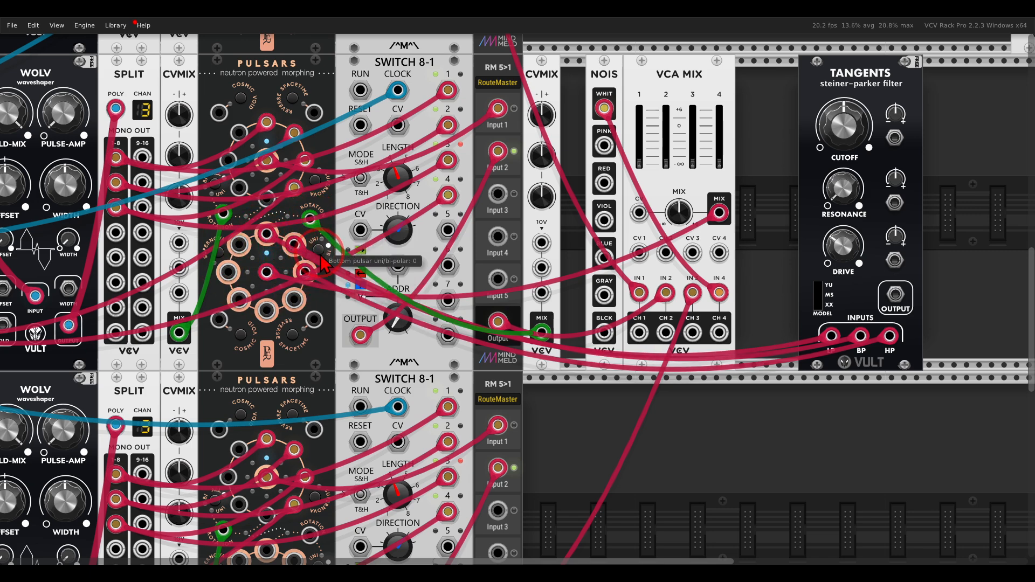
Check the middle row's bottom pulsar uni/bi-polar switch and try Level 1 on the CVMIX that drives its rotation.
{"action": "scroll", "coordinate": [319, 254], "scroll_direction": "up", "scroll_amount": 4}
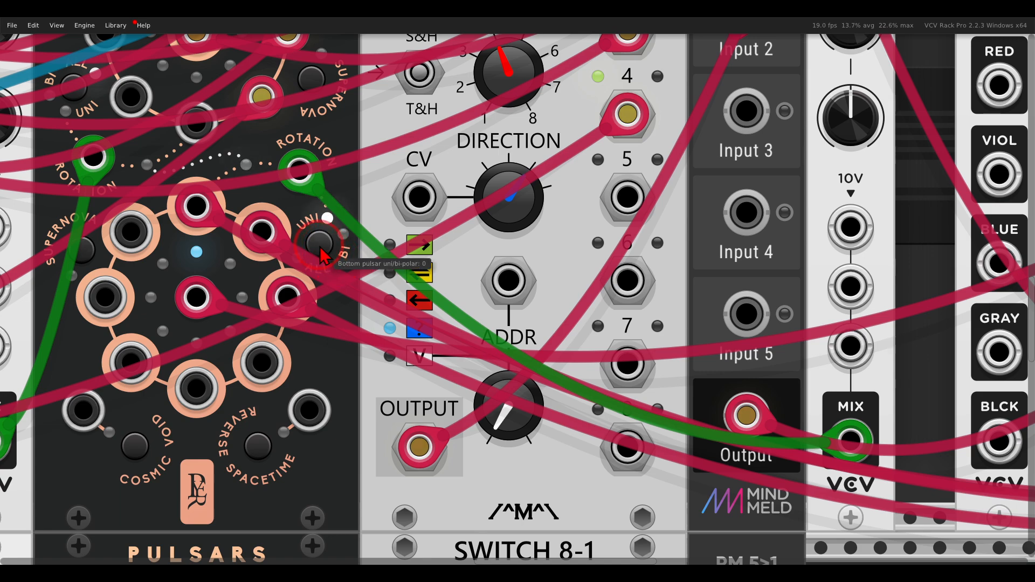
{"action": "scroll", "coordinate": [325, 247], "scroll_direction": "down", "scroll_amount": 6}
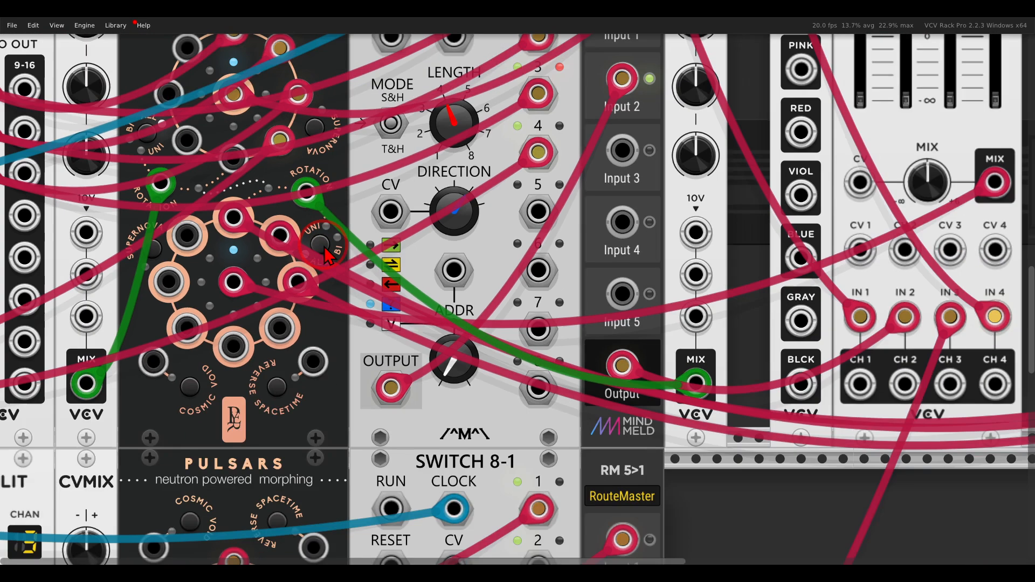
{"action": "scroll", "coordinate": [542, 188], "scroll_direction": "up", "scroll_amount": 1}
{"action": "mouse_move", "coordinate": [514, 125]}
{"action": "left_mouse_down"}
{"action": "mouse_move", "coordinate": [507, 87]}
{"action": "mouse_move", "coordinate": [520, 133]}
{"action": "left_mouse_up"}
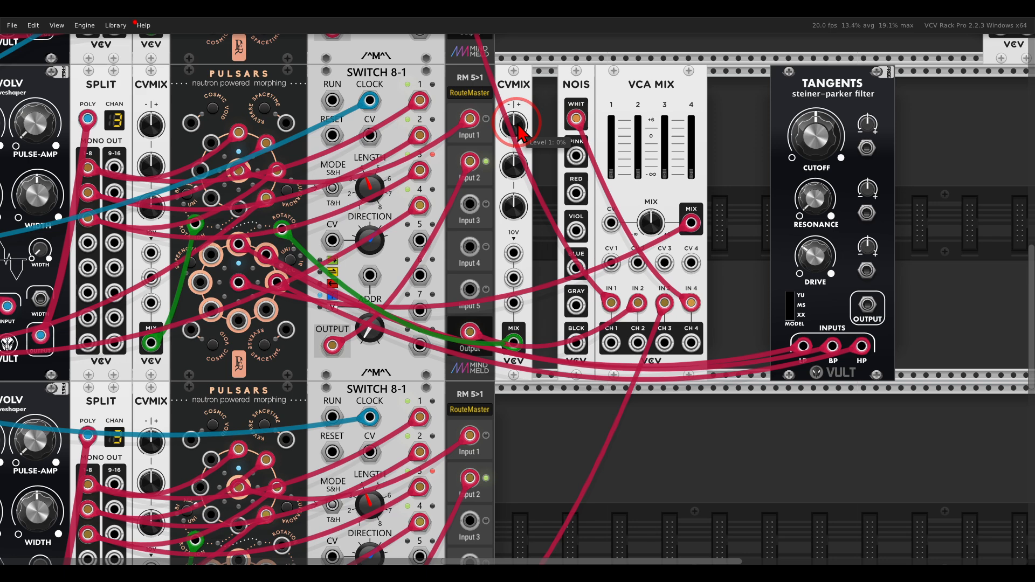
Add a Switch 1-8 module directly after the Tangents filter, followed by a second Tangents filter.
{"action": "scroll", "coordinate": [757, 148], "scroll_direction": "down", "scroll_amount": 1}
{"action": "left_click_drag", "start_coordinate": [757, 161], "coordinate": [389, 208]}
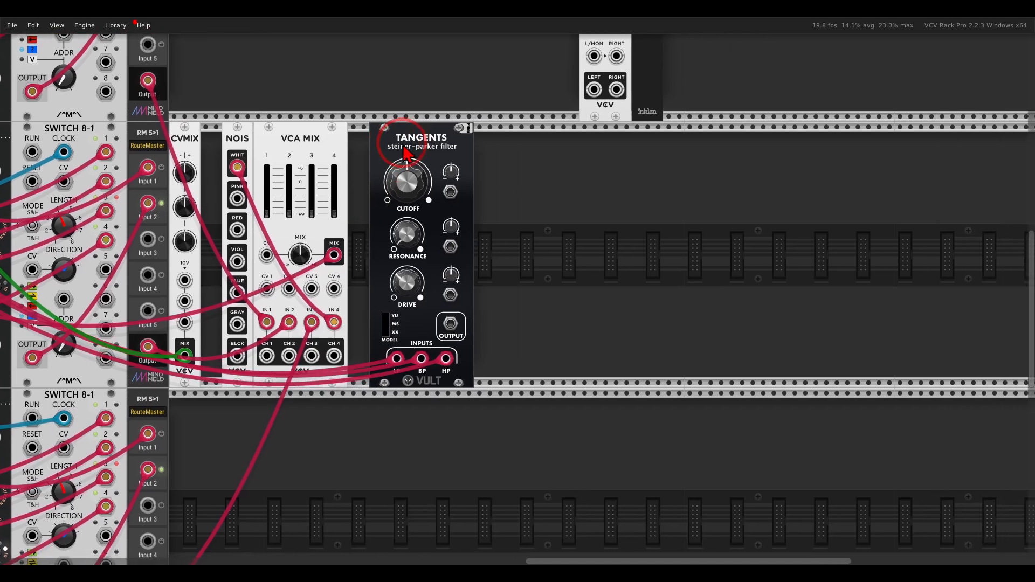
{"action": "right_click", "coordinate": [542, 227]}
{"action": "left_click_drag", "start_coordinate": [418, 286], "coordinate": [545, 253]}
{"action": "right_click", "coordinate": [645, 245]}
{"action": "left_click_drag", "start_coordinate": [428, 92], "coordinate": [573, 240]}
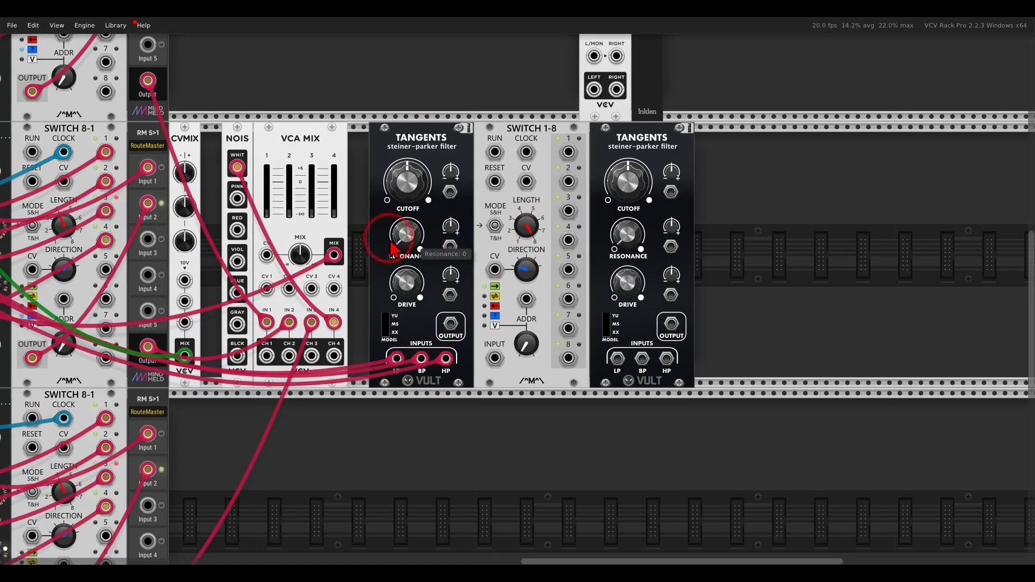
Patch VCA MIX through Switch 1-8, outputs 1–3 to the second Tangents' LP, BP and HP inputs, using length 3 and random direction.
{"action": "left_click_drag", "start_coordinate": [335, 254], "coordinate": [495, 360]}
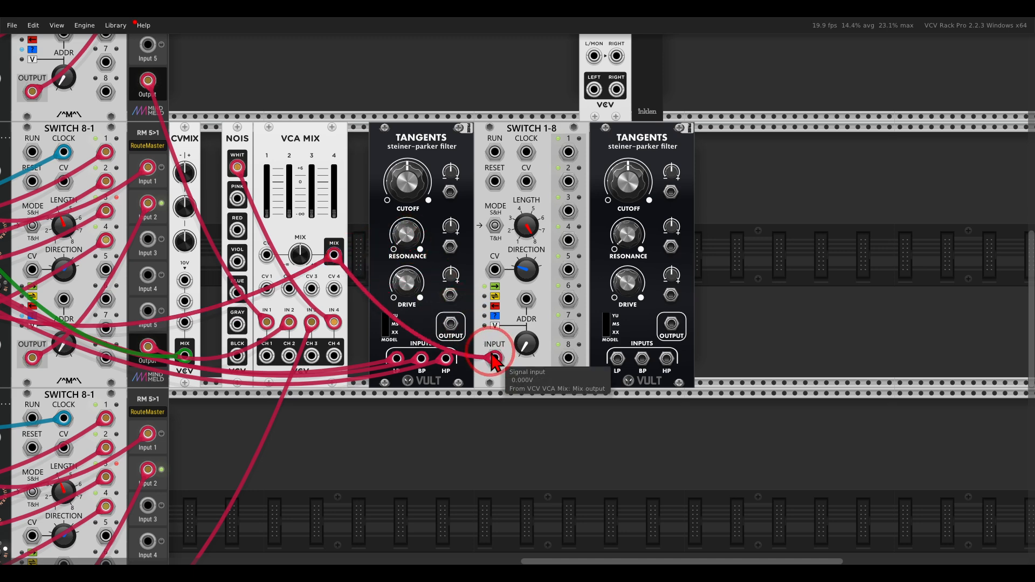
{"action": "left_click_drag", "start_coordinate": [568, 152], "coordinate": [618, 360]}
{"action": "left_click_drag", "start_coordinate": [568, 182], "coordinate": [642, 359]}
{"action": "left_click_drag", "start_coordinate": [568, 211], "coordinate": [671, 366]}
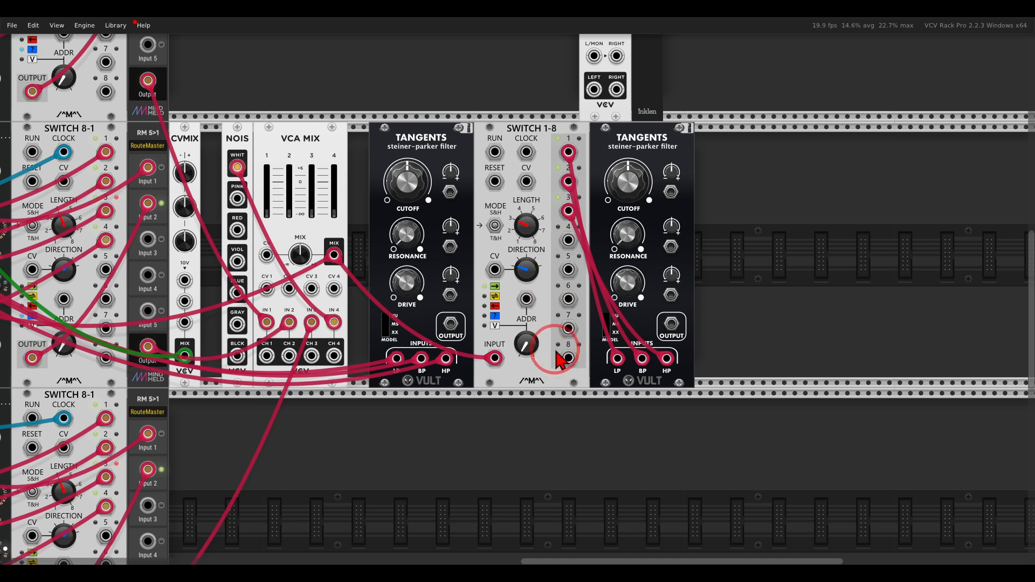
{"action": "left_click_drag", "start_coordinate": [541, 261], "coordinate": [518, 192]}
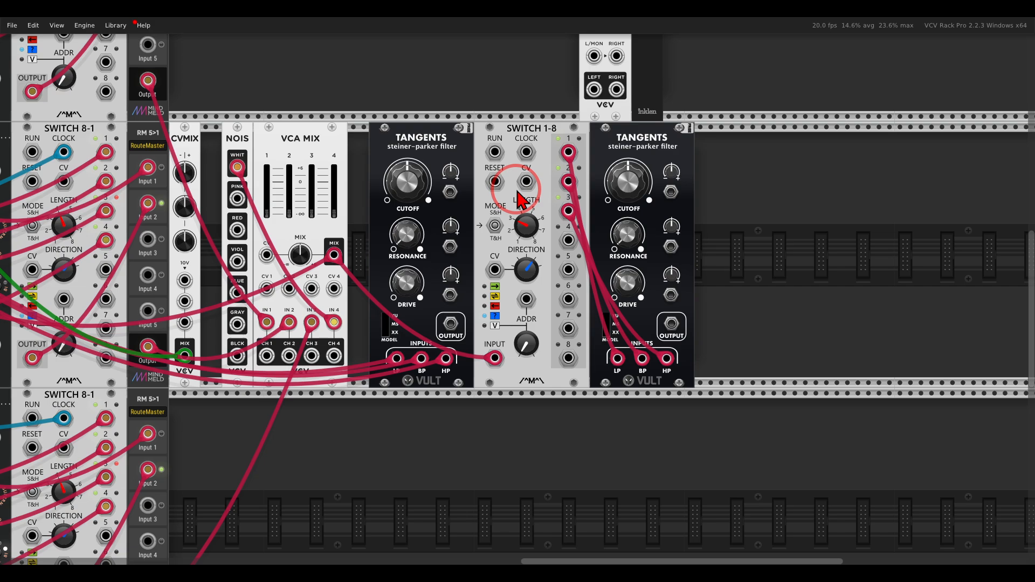
Add a 5>1 RouteMaster after the second Tangents and patch the first and second filter outputs to its Inputs 1 and 2.
{"action": "right_click", "coordinate": [722, 237]}
{"action": "left_click", "coordinate": [912, 82]}
{"action": "left_click_drag", "start_coordinate": [912, 82], "coordinate": [709, 162]}
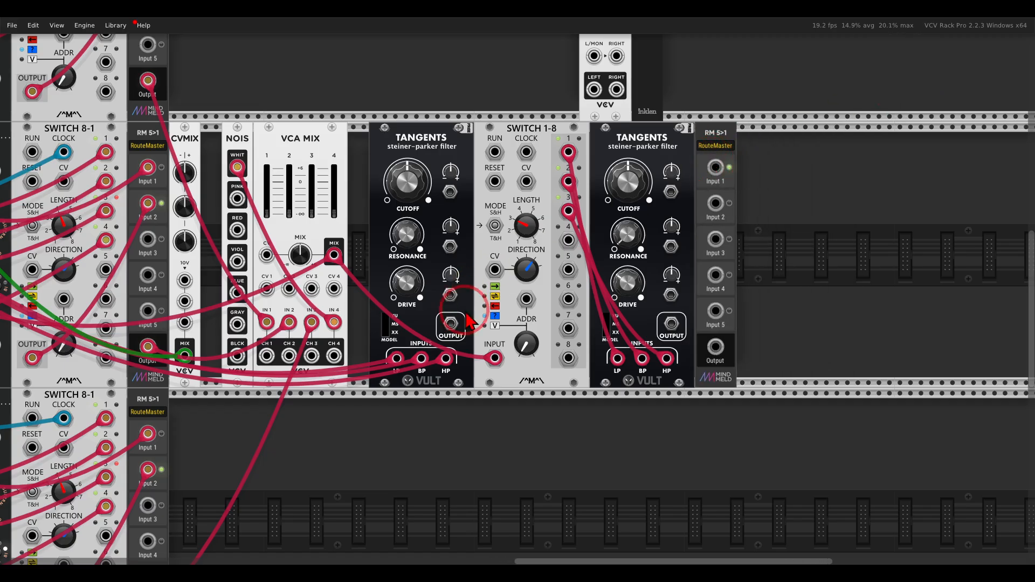
{"action": "left_click", "coordinate": [451, 323]}
{"action": "left_click_drag", "start_coordinate": [455, 331], "coordinate": [716, 168]}
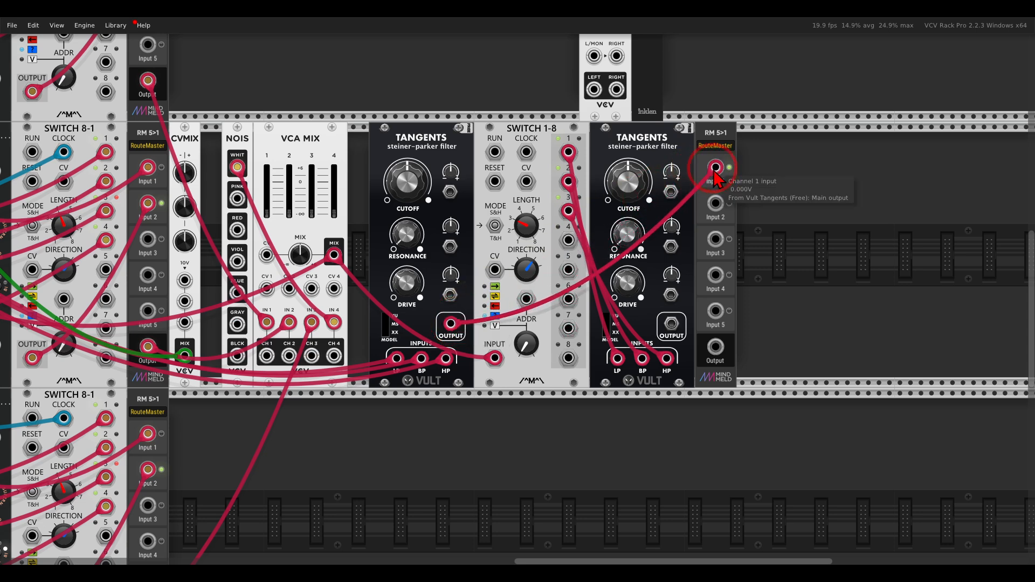
{"action": "left_click_drag", "start_coordinate": [671, 323], "coordinate": [721, 208]}
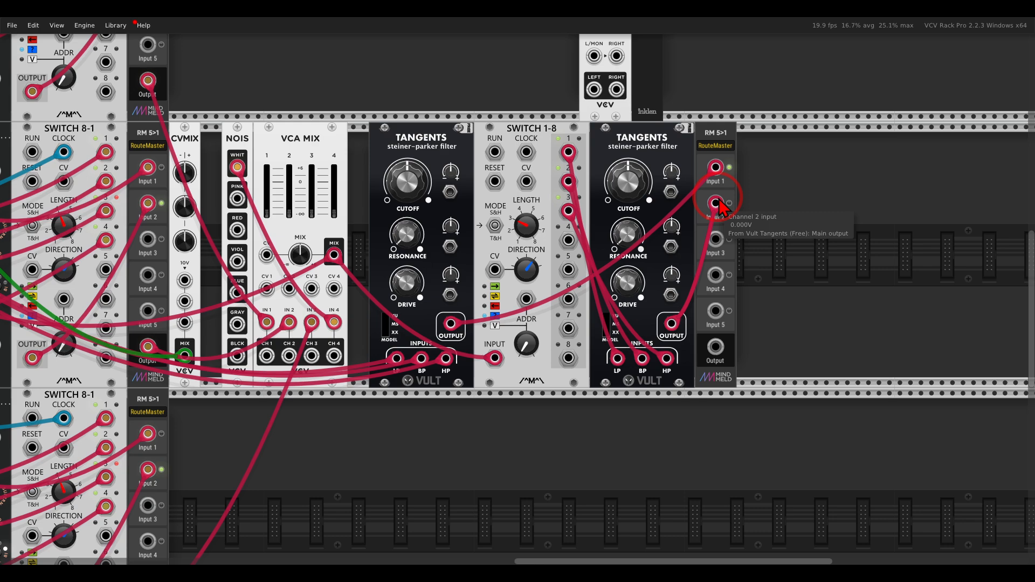
Move the Audio and cable colour key modules into the middle row and patch the last RouteMaster's output to the L/MON input.
{"action": "scroll", "coordinate": [496, 231], "scroll_direction": "down", "scroll_amount": 5}
{"action": "scroll", "coordinate": [517, 209], "scroll_direction": "up", "scroll_amount": 2}
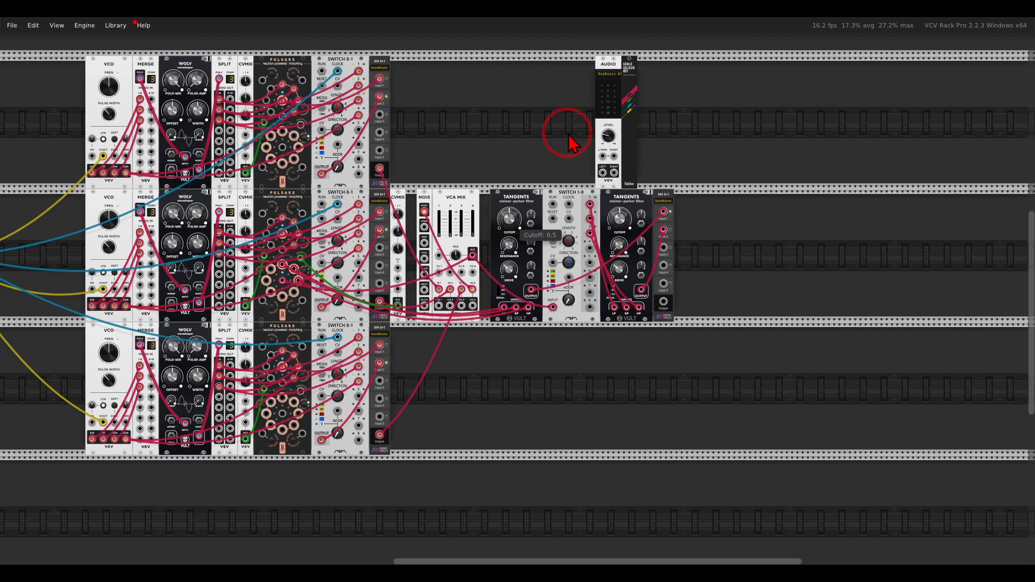
{"action": "left_click_drag", "start_coordinate": [622, 63], "coordinate": [744, 197]}
{"action": "left_click_drag", "start_coordinate": [663, 302], "coordinate": [724, 289]}
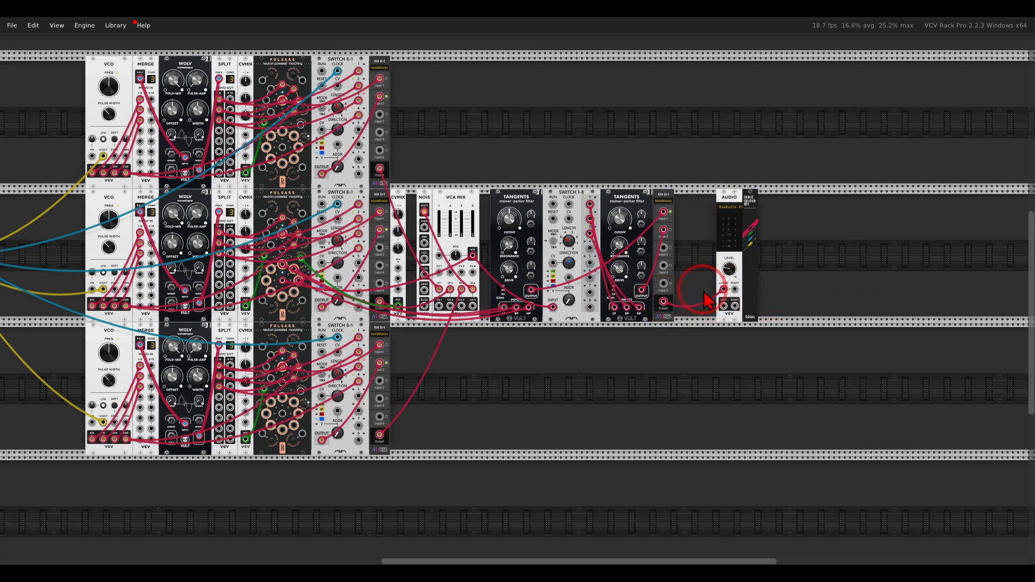
Bring up the four VCA MIX faders, with the noise channel lower, and set the first Tangents' cutoff to 0.8675.
{"action": "double_click", "coordinate": [439, 235]}
{"action": "double_click", "coordinate": [451, 235]}
{"action": "double_click", "coordinate": [462, 236]}
{"action": "double_click", "coordinate": [474, 235]}
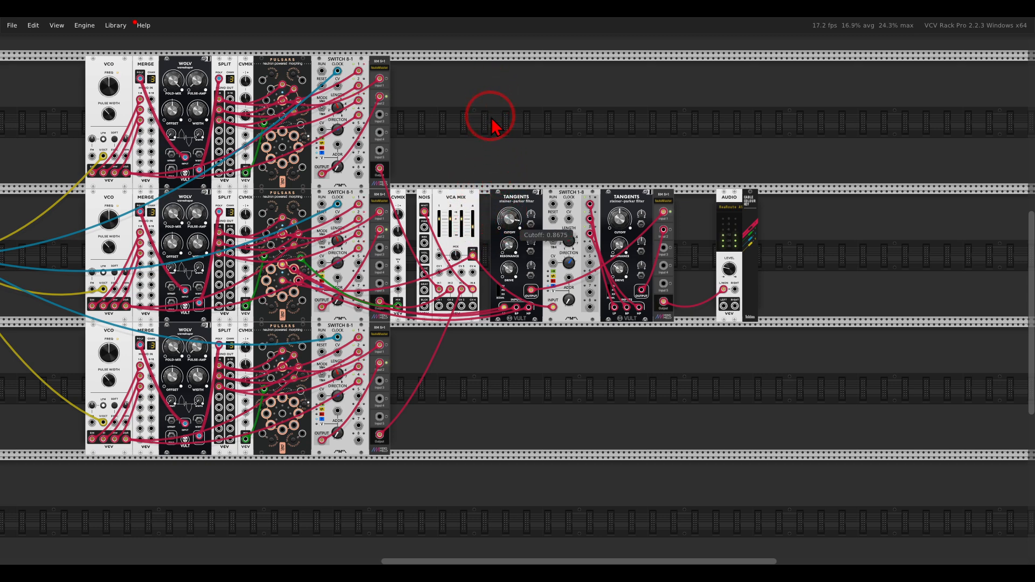
Tune the middle row's VCO to 130.54 Hz, with its RouteMaster on Input 1 and the pulsar's CVMIX Level 1 raised.
{"action": "left_click_drag", "start_coordinate": [356, 202], "coordinate": [557, 157]}
{"action": "scroll", "coordinate": [562, 173], "scroll_direction": "up", "scroll_amount": 3}
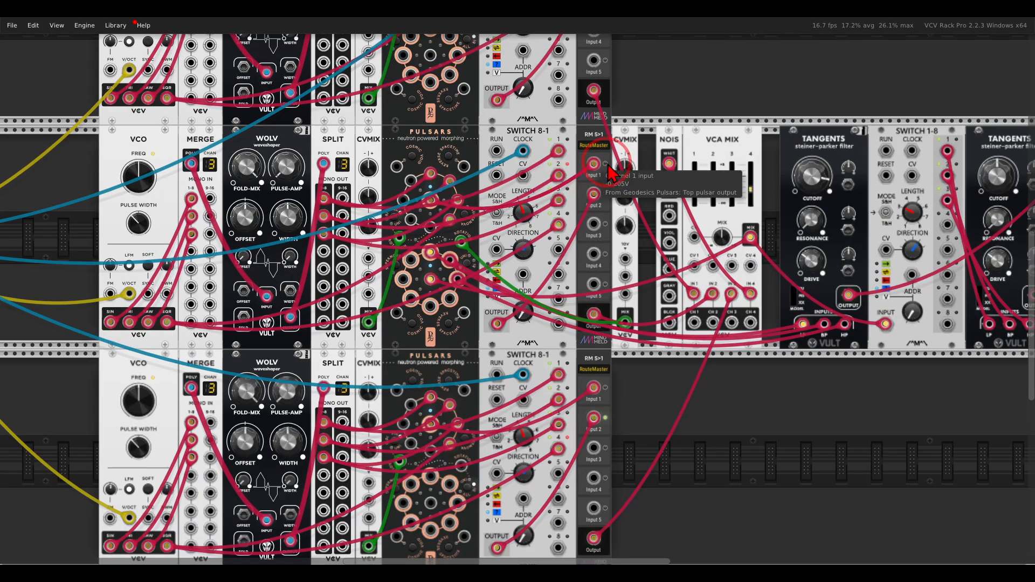
{"action": "left_click_drag", "start_coordinate": [144, 183], "coordinate": [149, 197]}
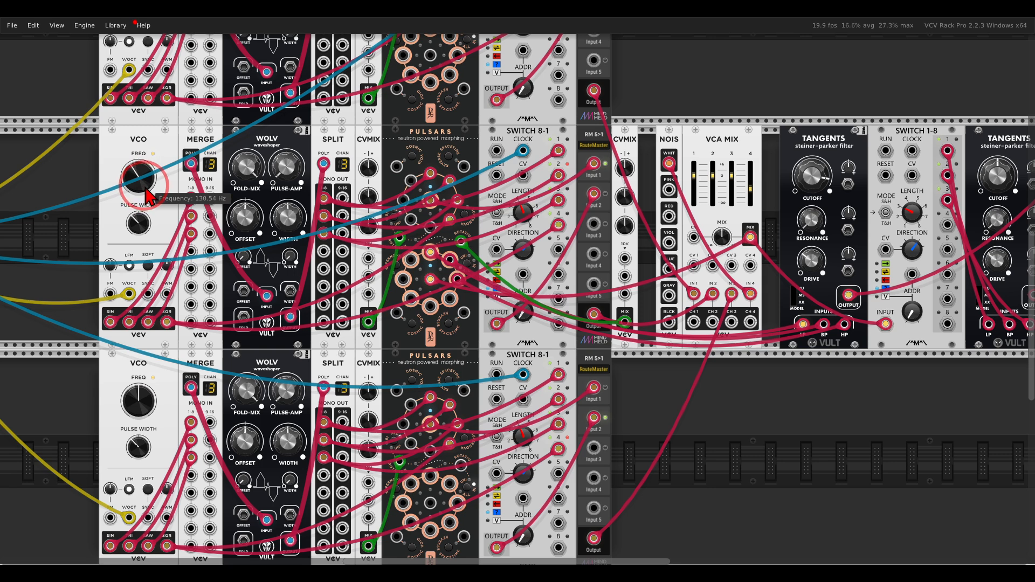
{"action": "left_click_drag", "start_coordinate": [369, 173], "coordinate": [350, 135]}
{"action": "scroll", "coordinate": [569, 335], "scroll_direction": "down", "scroll_amount": 3}
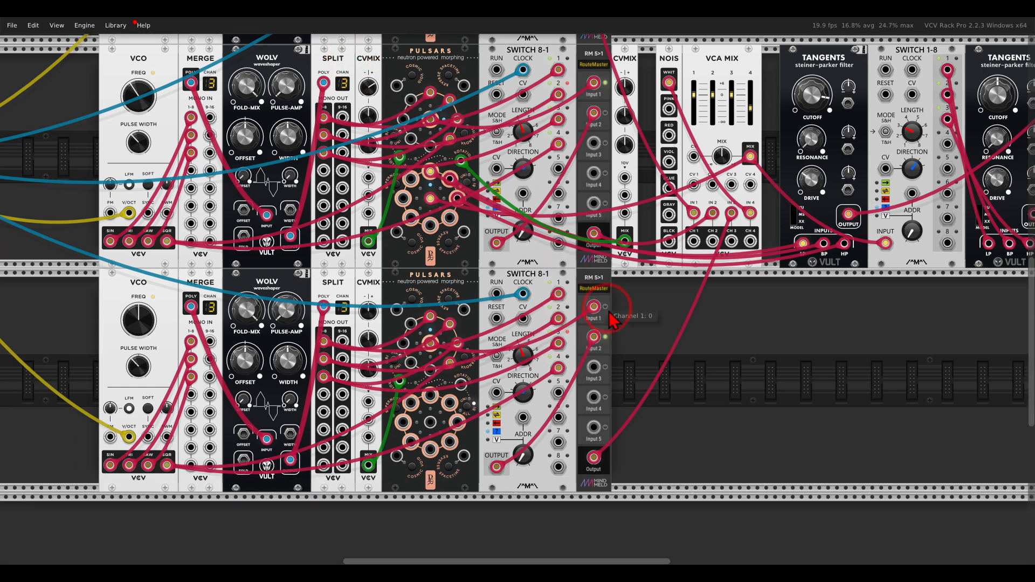
Switch the bottom row's RouteMaster to Input 1 with its CVMIX Level 1 raised, and set the middle Wolv's width to 27.5 %.
{"action": "left_click_drag", "start_coordinate": [368, 310], "coordinate": [358, 272]}
{"action": "left_click_drag", "start_coordinate": [285, 308], "coordinate": [284, 311]}
{"action": "scroll", "coordinate": [284, 311], "scroll_direction": "up", "scroll_amount": 6}
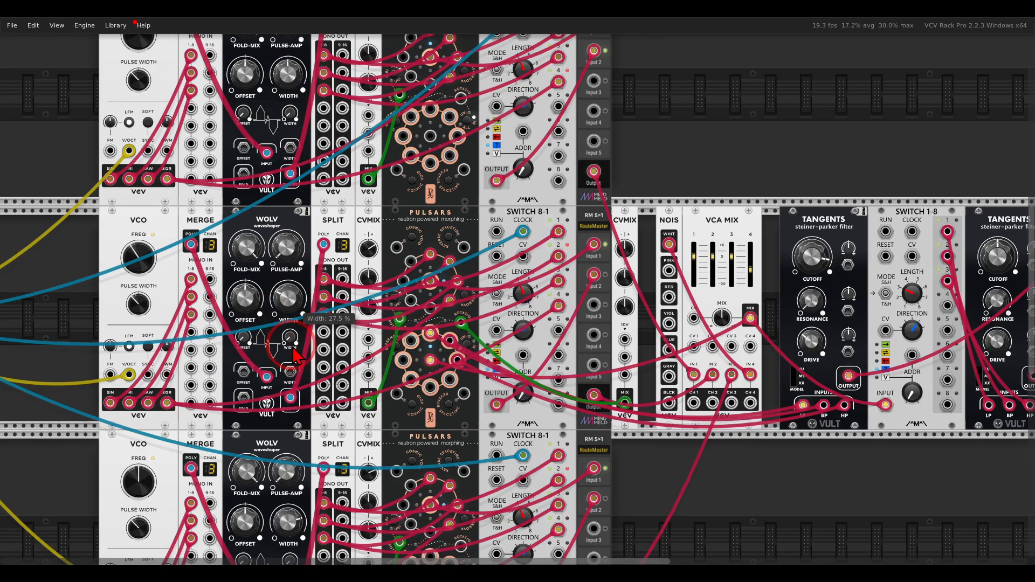
{"action": "scroll", "coordinate": [298, 384], "scroll_direction": "down", "scroll_amount": 6}
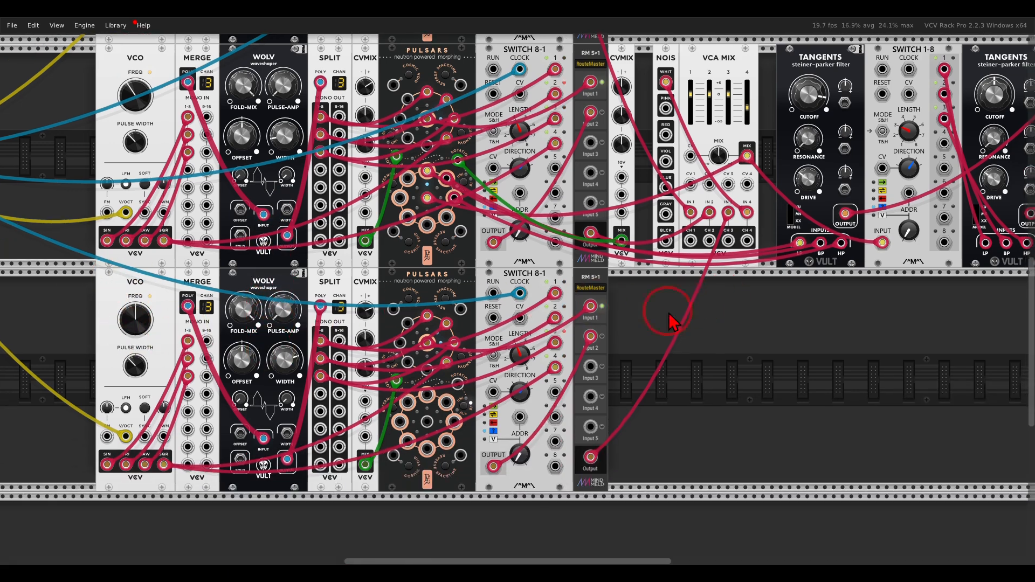
Set the first Tangents' resonance to 0.475 and its cutoff to 0.5725.
{"action": "left_click_drag", "start_coordinate": [671, 312], "coordinate": [410, 475]}
{"action": "left_click_drag", "start_coordinate": [492, 264], "coordinate": [471, 207]}
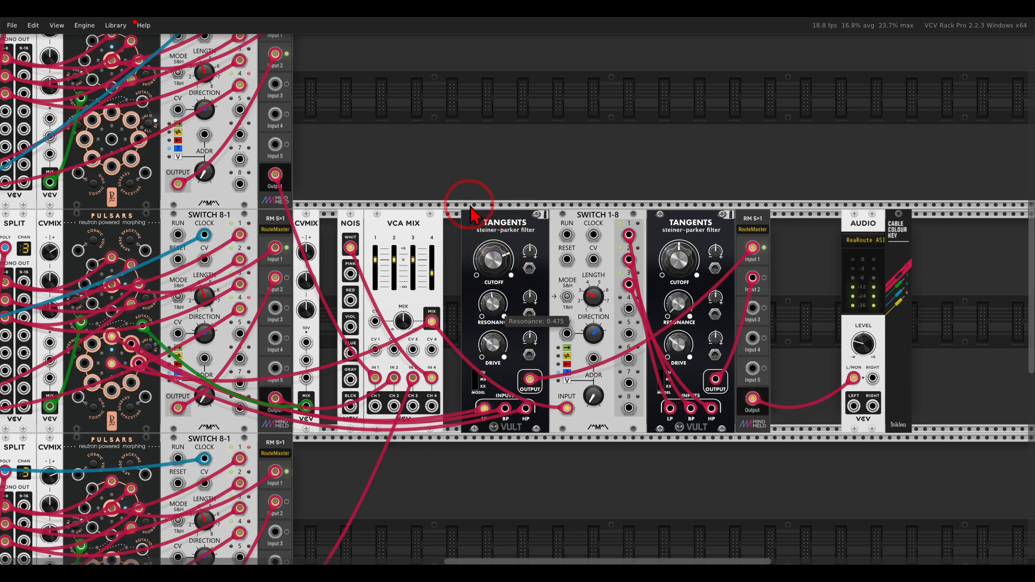
{"action": "left_click_drag", "start_coordinate": [491, 261], "coordinate": [510, 301]}
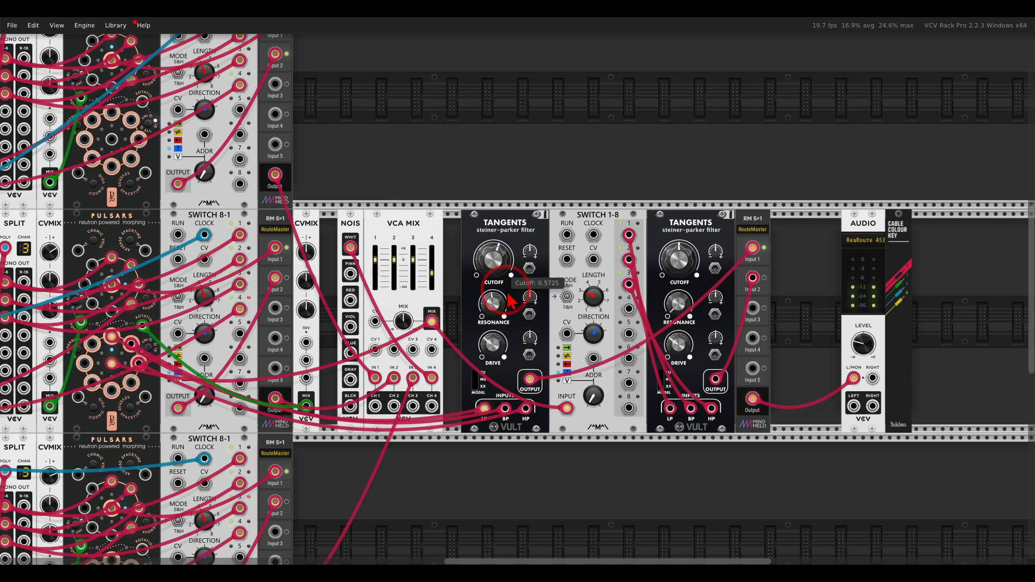
Patch the shared clock into Switch 1-8 and audition the second Tangents through RouteMaster Input 2 with raised resonance and cutoff.
{"action": "mouse_move", "coordinate": [206, 236]}
{"action": "left_mouse_down"}
{"action": "mouse_move", "coordinate": [493, 227]}
{"action": "mouse_move", "coordinate": [609, 241]}
{"action": "mouse_move", "coordinate": [593, 235]}
{"action": "mouse_move", "coordinate": [639, 267]}
{"action": "mouse_move", "coordinate": [762, 286]}
{"action": "left_mouse_up"}
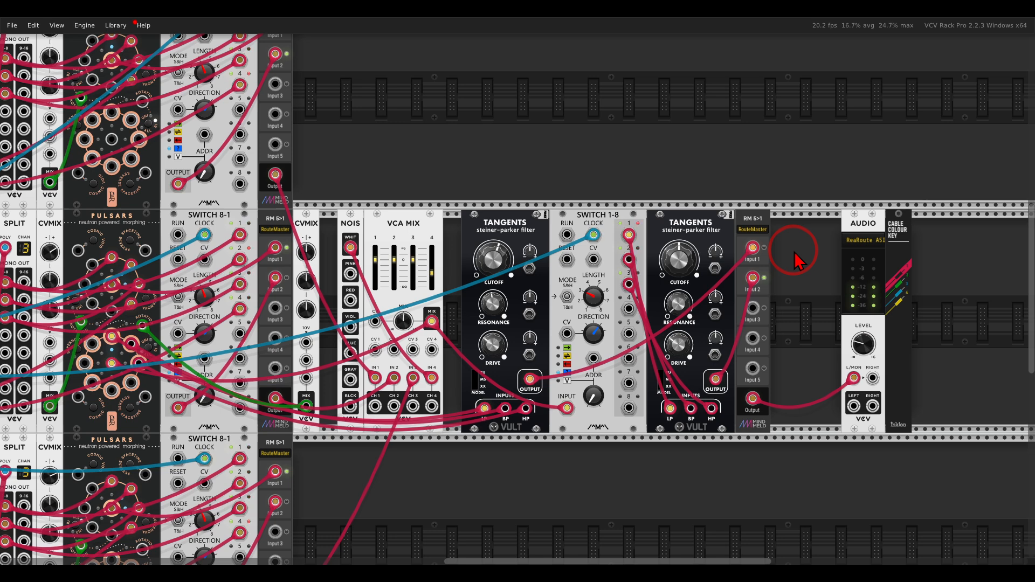
{"action": "left_click_drag", "start_coordinate": [685, 296], "coordinate": [651, 200]}
{"action": "left_click_drag", "start_coordinate": [676, 262], "coordinate": [654, 208]}
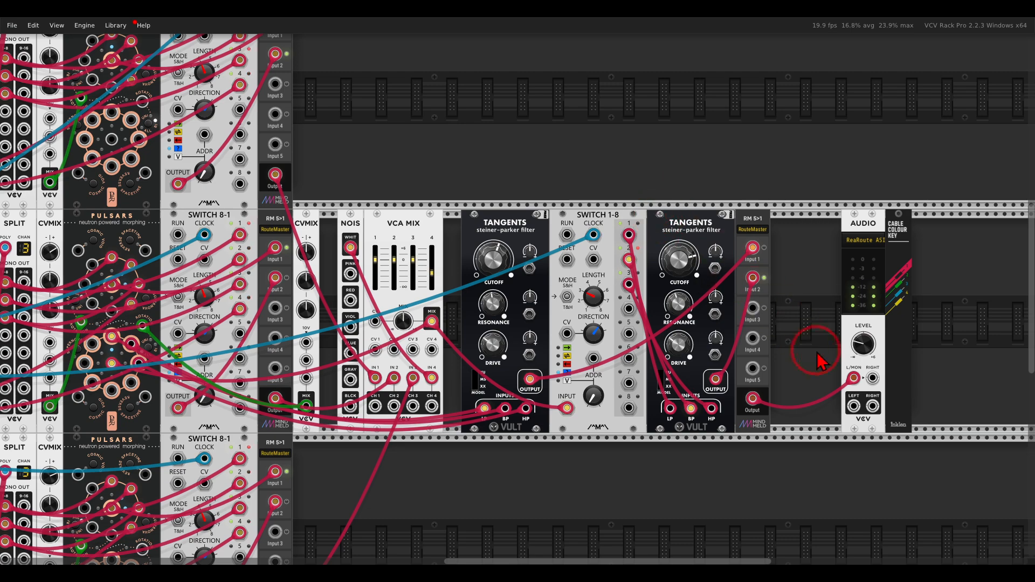
Disconnect the RouteMaster output from the Audio module and check the dynamics section in the Taiga reference picture.
{"action": "left_click_drag", "start_coordinate": [853, 378], "coordinate": [809, 339]}
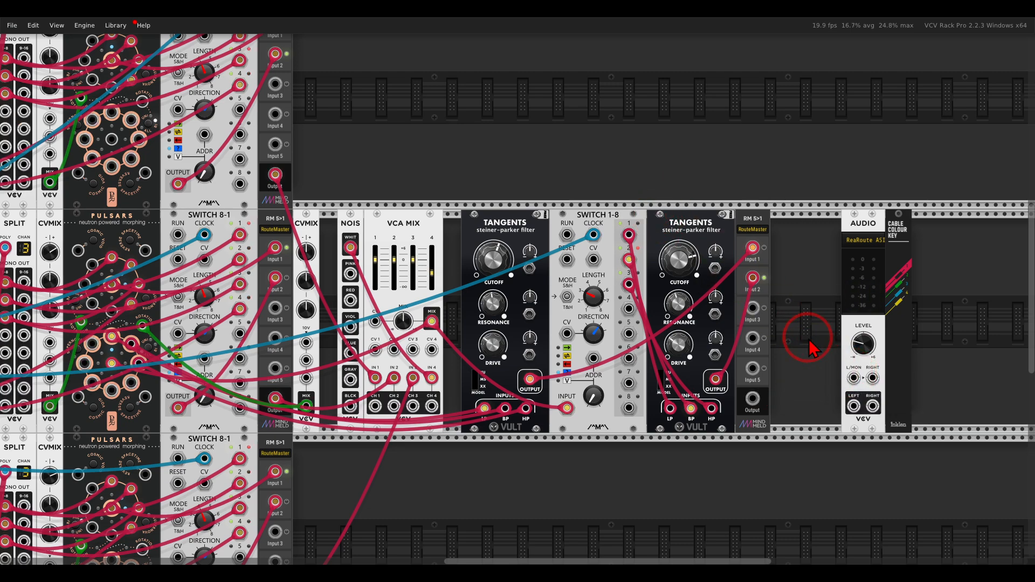
{"action": "key", "text": "alt+Tab"}
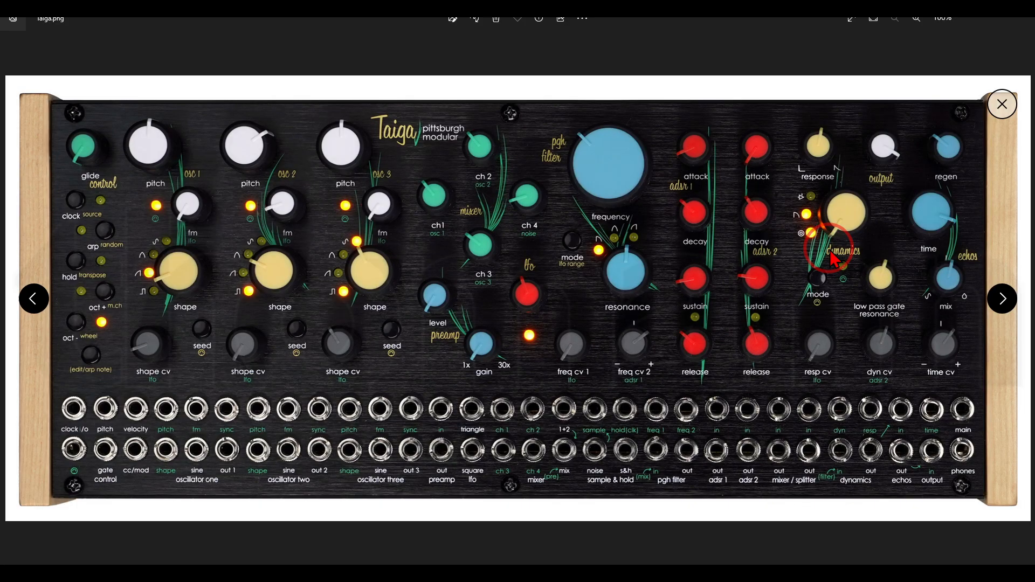
{"action": "key", "text": "alt+Tab"}
Move the Audio and cable colour key modules further along and add a Vult Julste low pass gate directly after the last RouteMaster.
{"action": "left_click_drag", "start_coordinate": [825, 247], "coordinate": [578, 196]}
{"action": "left_click_drag", "start_coordinate": [632, 171], "coordinate": [821, 172]}
{"action": "right_click", "coordinate": [671, 208]}
{"action": "left_click", "coordinate": [472, 260]}
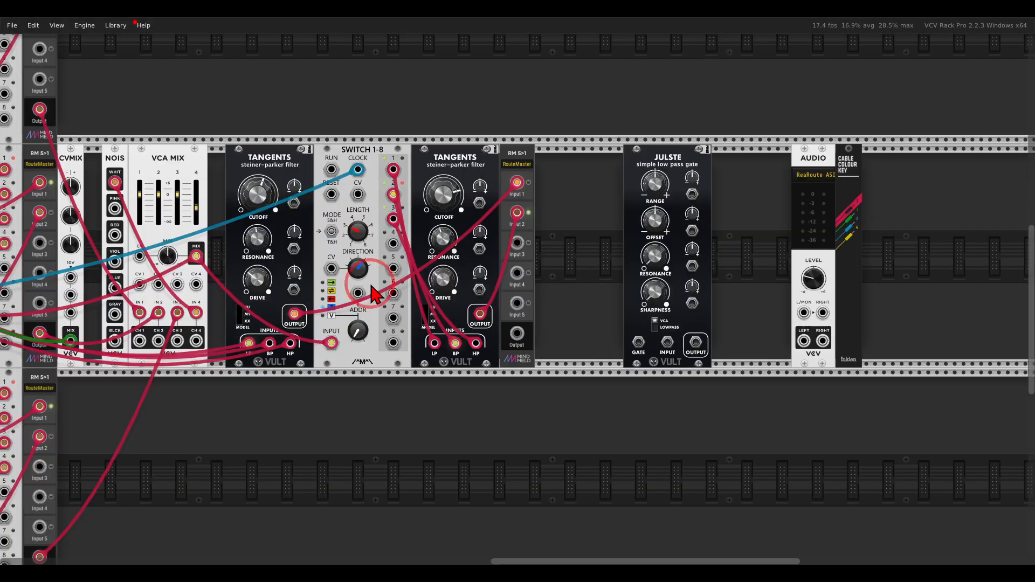
{"action": "left_click_drag", "start_coordinate": [328, 300], "coordinate": [505, 264]}
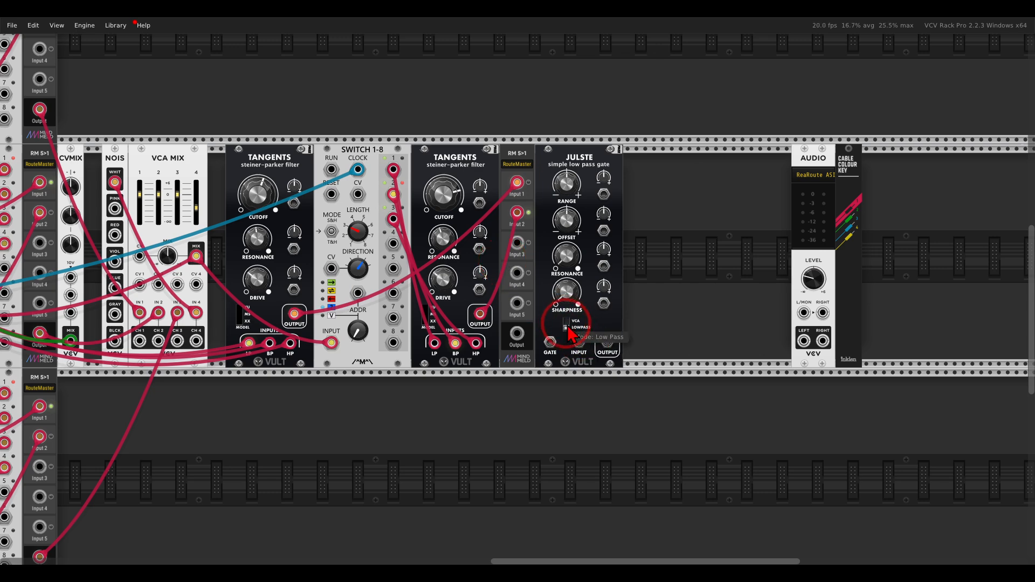
Patch the last RouteMaster's output into the Julste's signal input.
{"action": "scroll", "coordinate": [570, 334], "scroll_direction": "up", "scroll_amount": 3}
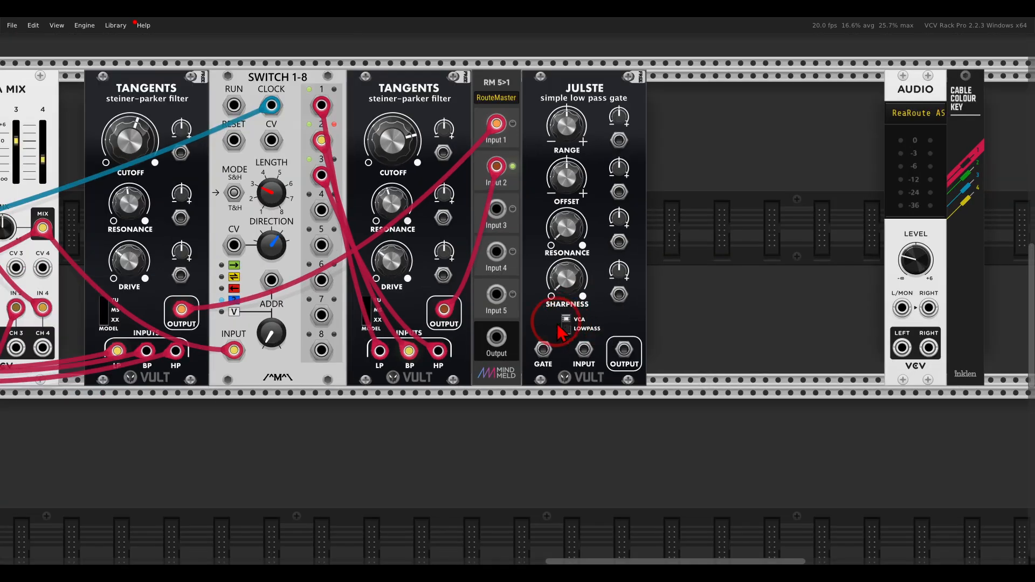
{"action": "left_click_drag", "start_coordinate": [496, 337], "coordinate": [528, 325]}
{"action": "left_click_drag", "start_coordinate": [544, 336], "coordinate": [587, 358]}
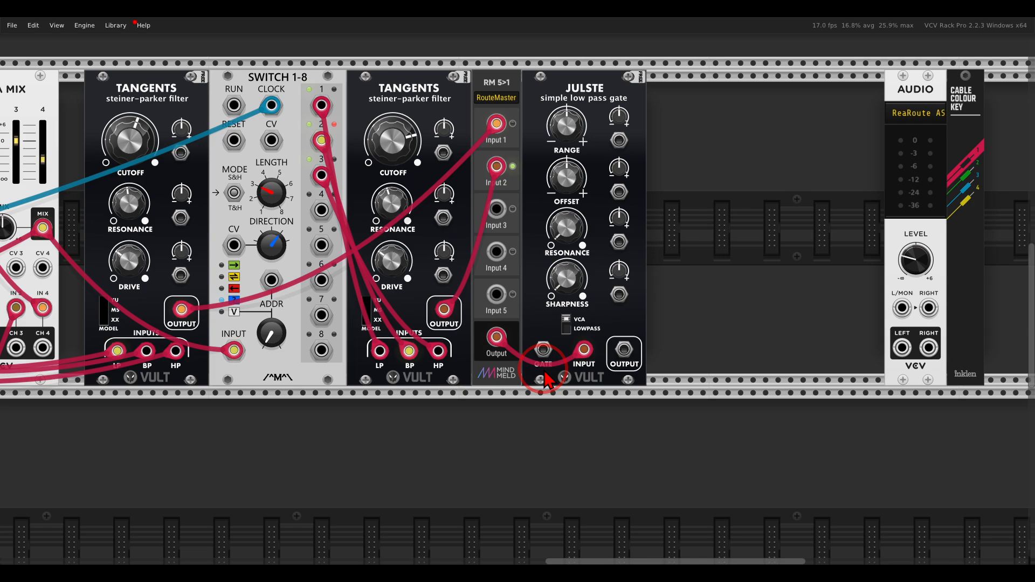
Add a VCV ADSR after the Julste, patch its envelope to the Julste's Gate input and feed its Gate from the shared clock.
{"action": "right_click", "coordinate": [712, 257]}
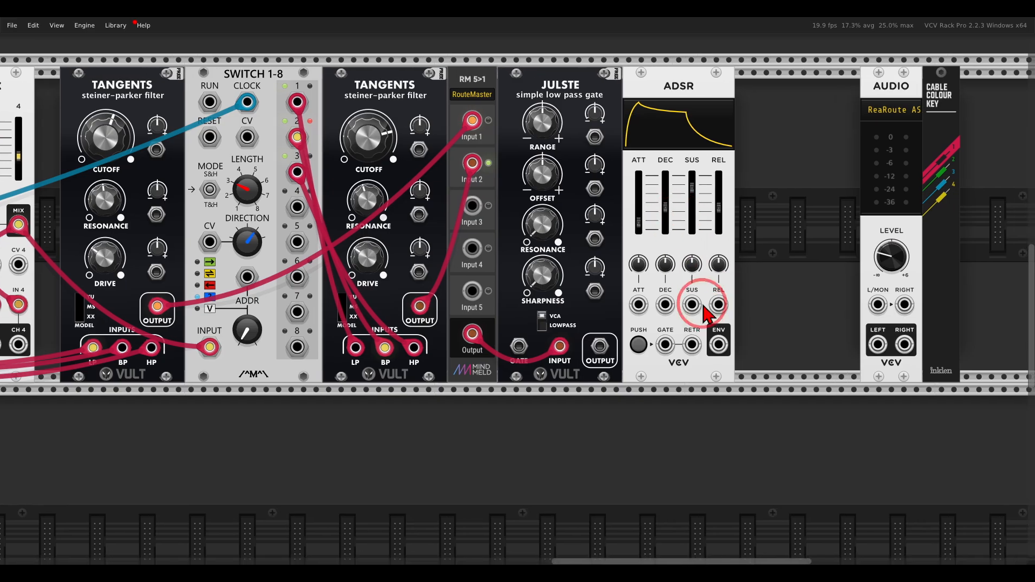
{"action": "left_click_drag", "start_coordinate": [719, 346], "coordinate": [518, 348]}
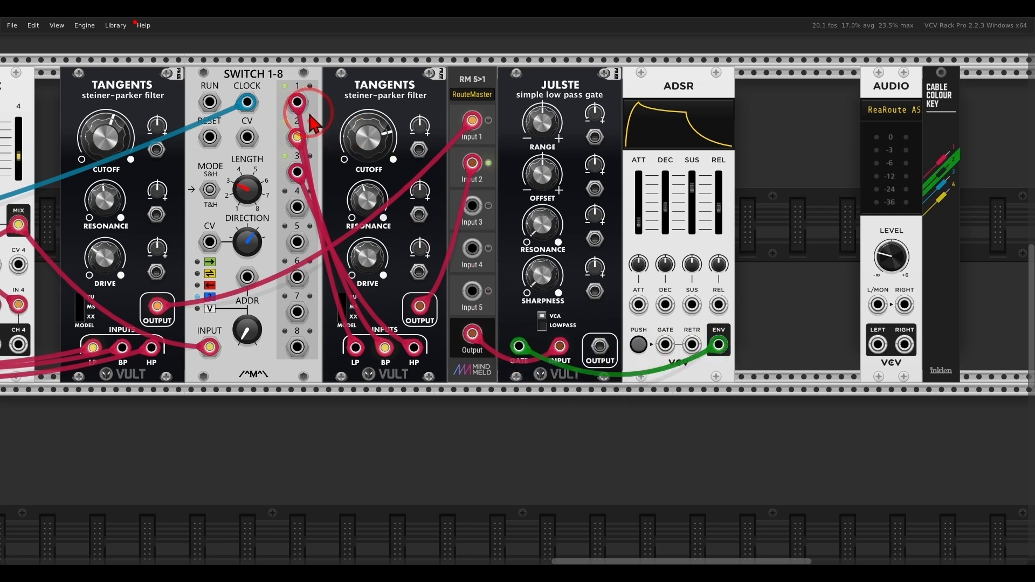
{"action": "left_click_drag", "start_coordinate": [248, 101], "coordinate": [669, 356]}
{"action": "scroll", "coordinate": [610, 294], "scroll_direction": "down", "scroll_amount": 1}
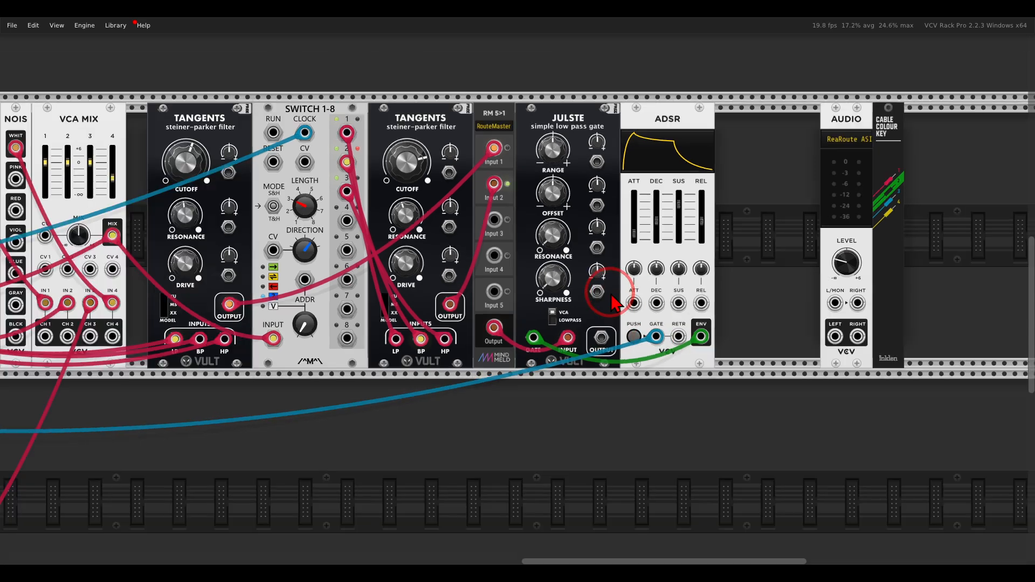
Shift the modules after the second Tangents further along the row and place a duplicate ADSR directly after that filter.
{"action": "left_click_drag", "start_coordinate": [982, 186], "coordinate": [681, 95]}
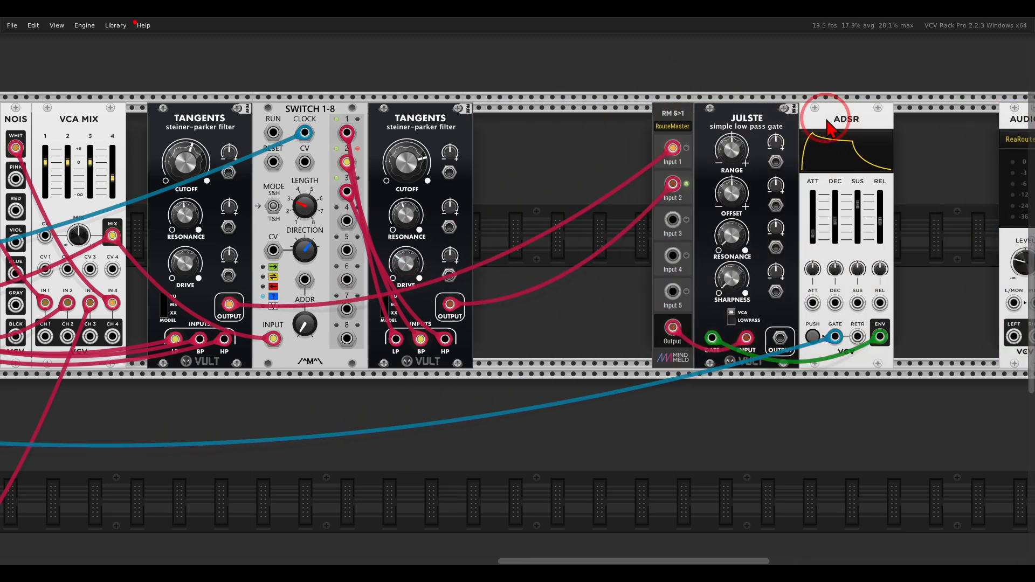
{"action": "key", "text": "ctrl+d"}
{"action": "left_click_drag", "start_coordinate": [920, 115], "coordinate": [500, 115]}
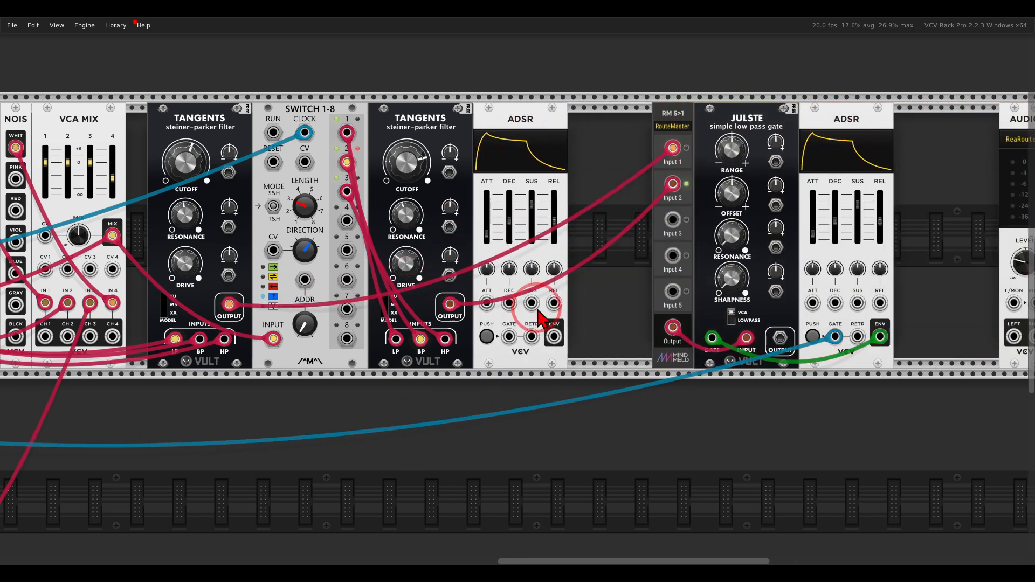
Patch the duplicate ADSR's envelope to both Tangents' cutoff CV inputs and the shared clock to its Gate input.
{"action": "left_click_drag", "start_coordinate": [554, 336], "coordinate": [450, 173]}
{"action": "left_click_drag", "start_coordinate": [305, 133], "coordinate": [509, 336]}
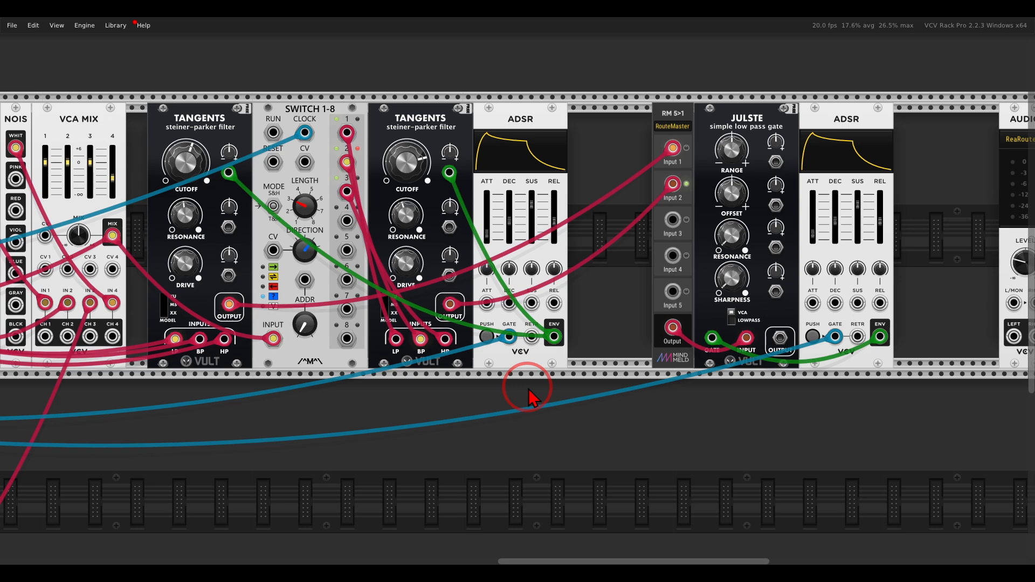
Check the Taiga panel picture, then move the last RouteMaster, the Julste and its ADSR closer to the filter's ADSR.
{"action": "key", "text": "alt+Tab"}
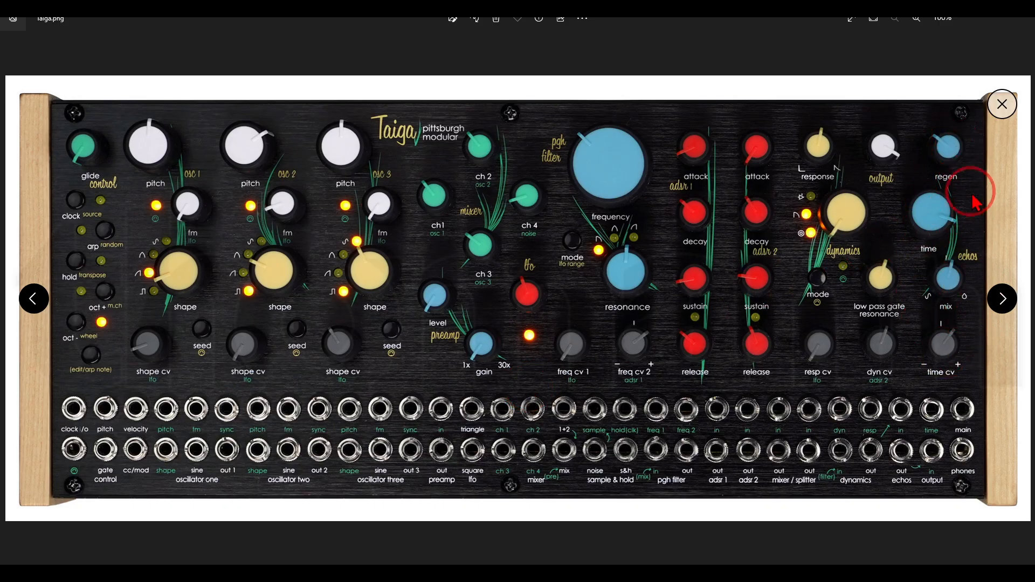
{"action": "key", "text": "alt+Tab"}
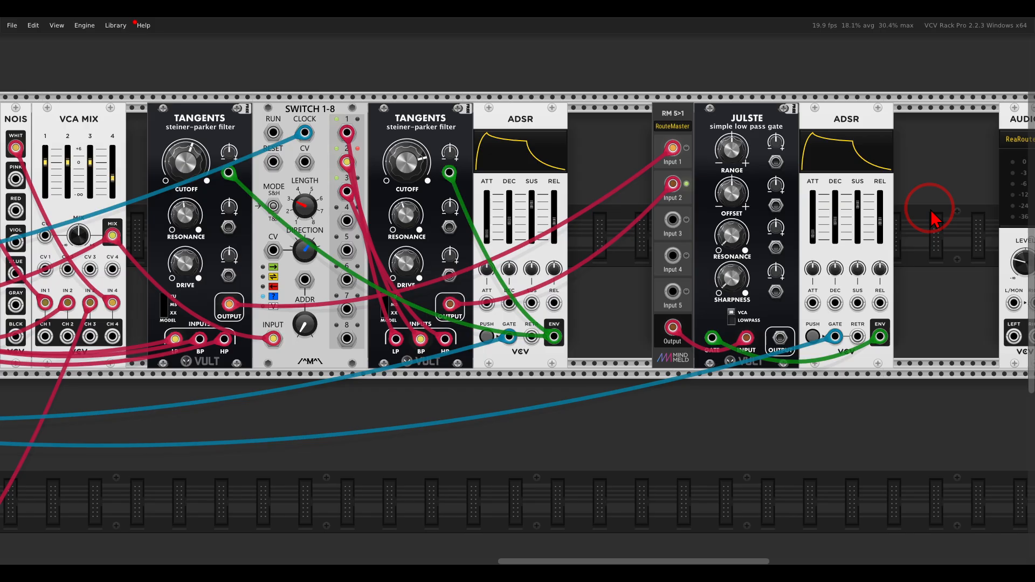
{"action": "left_click_drag", "start_coordinate": [850, 211], "coordinate": [687, 190]}
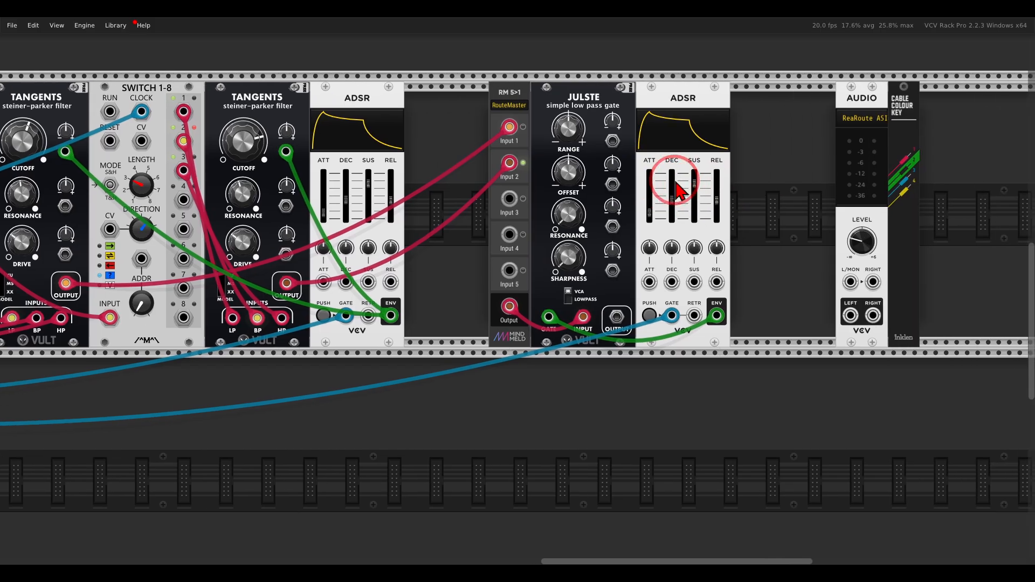
{"action": "left_click_drag", "start_coordinate": [490, 63], "coordinate": [594, 98]}
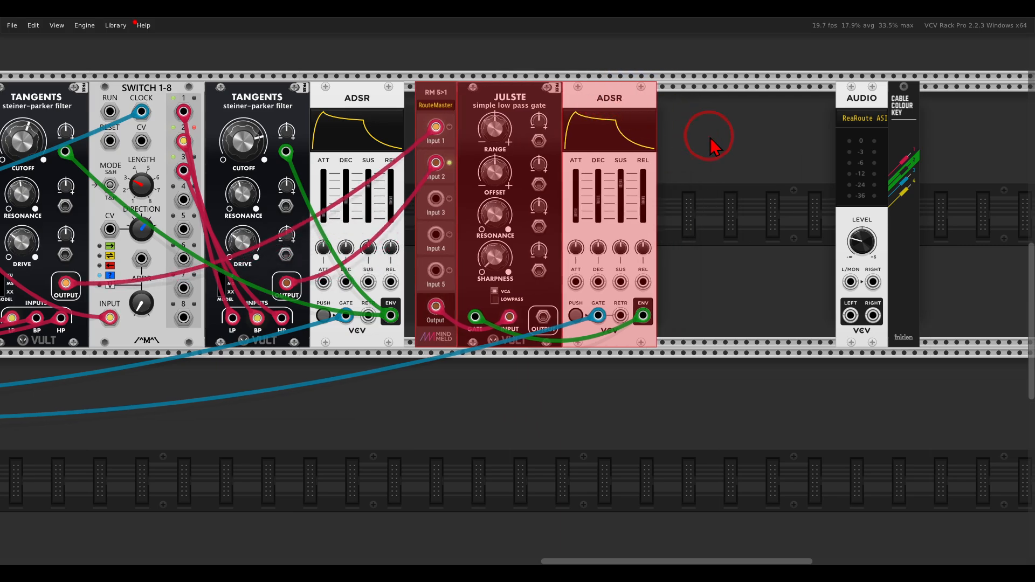
Add a VCV Delay after the Julste's ADSR and patch it between the Julste's output and the Audio module's L/MON input.
{"action": "right_click", "coordinate": [711, 141]}
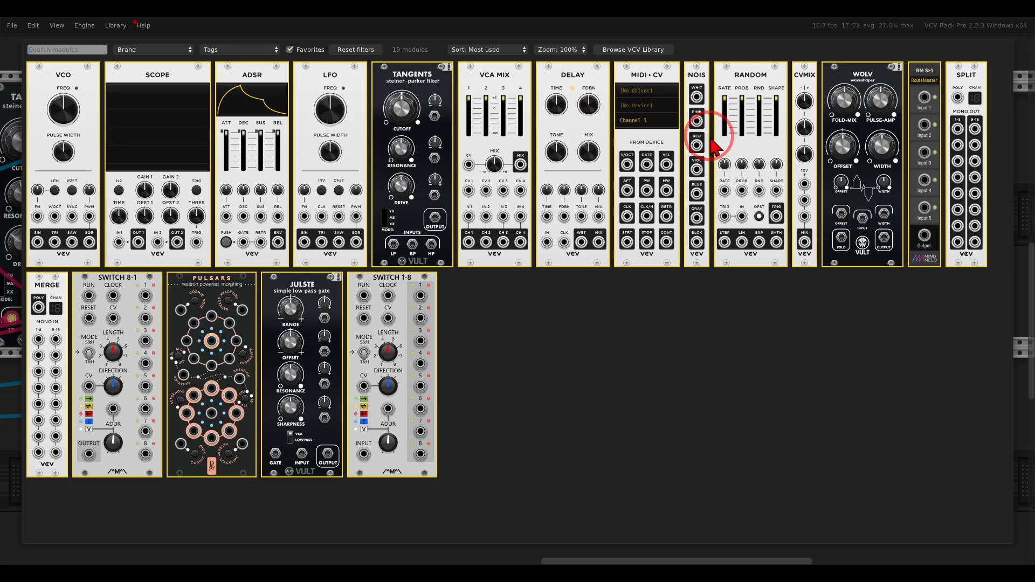
{"action": "left_click", "coordinate": [588, 89]}
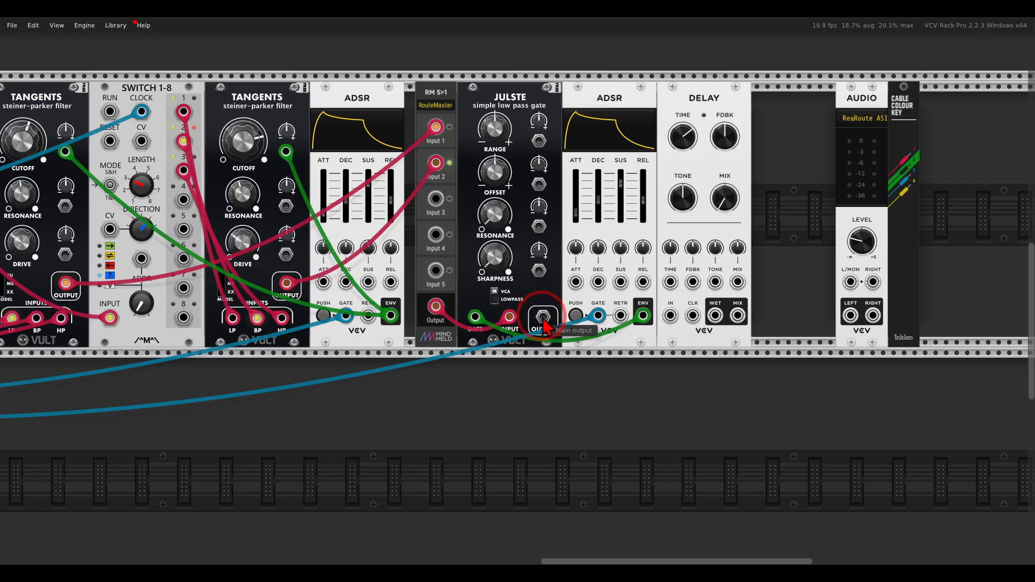
{"action": "left_click_drag", "start_coordinate": [543, 317], "coordinate": [670, 316]}
{"action": "left_click_drag", "start_coordinate": [738, 315], "coordinate": [851, 282]}
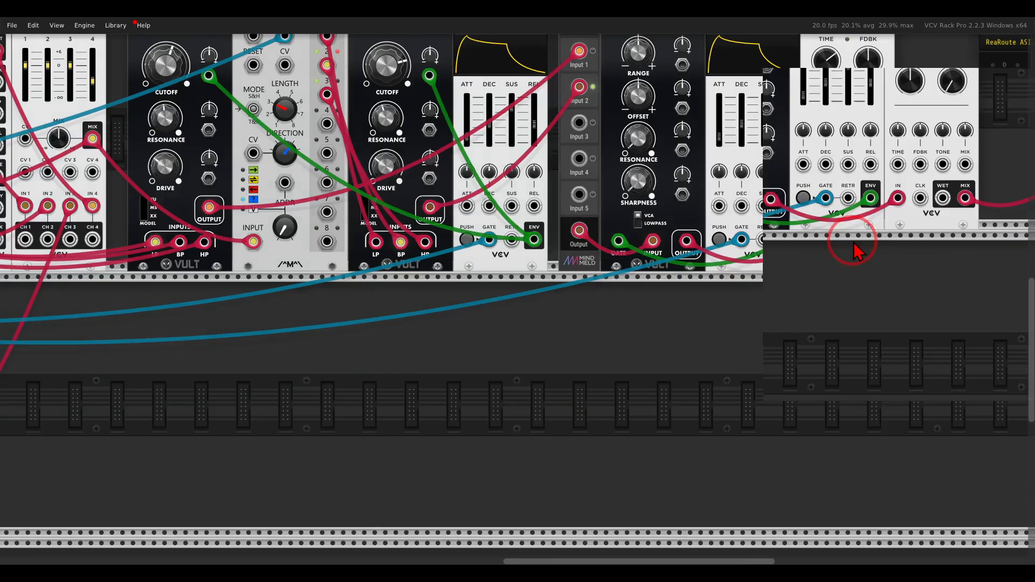
Add a VCV LFO in the row below and patch its triangle output to the three VCOs' FM and the Wolvs' width inputs.
{"action": "right_click", "coordinate": [599, 296]}
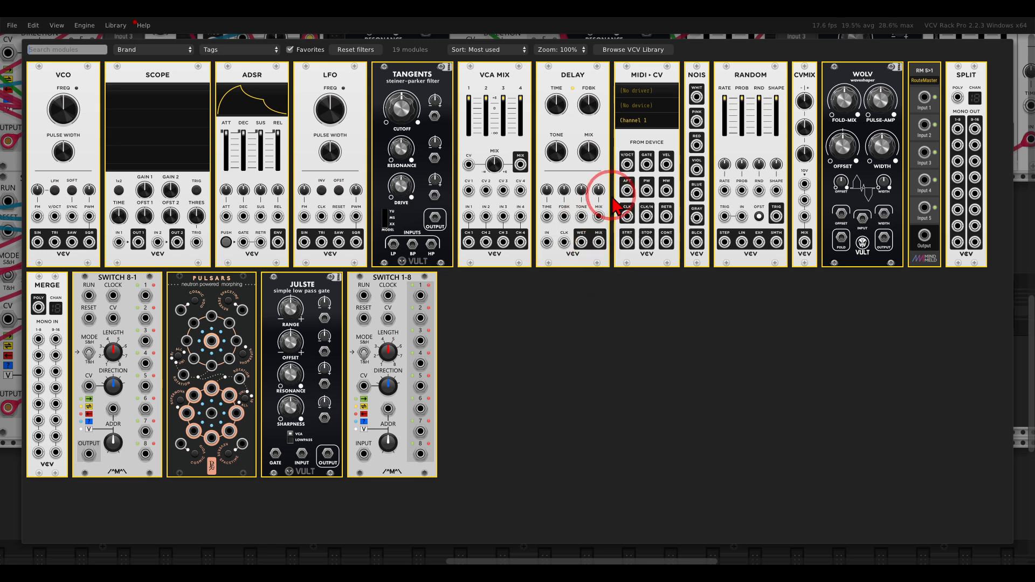
{"action": "left_click_drag", "start_coordinate": [346, 90], "coordinate": [472, 347]}
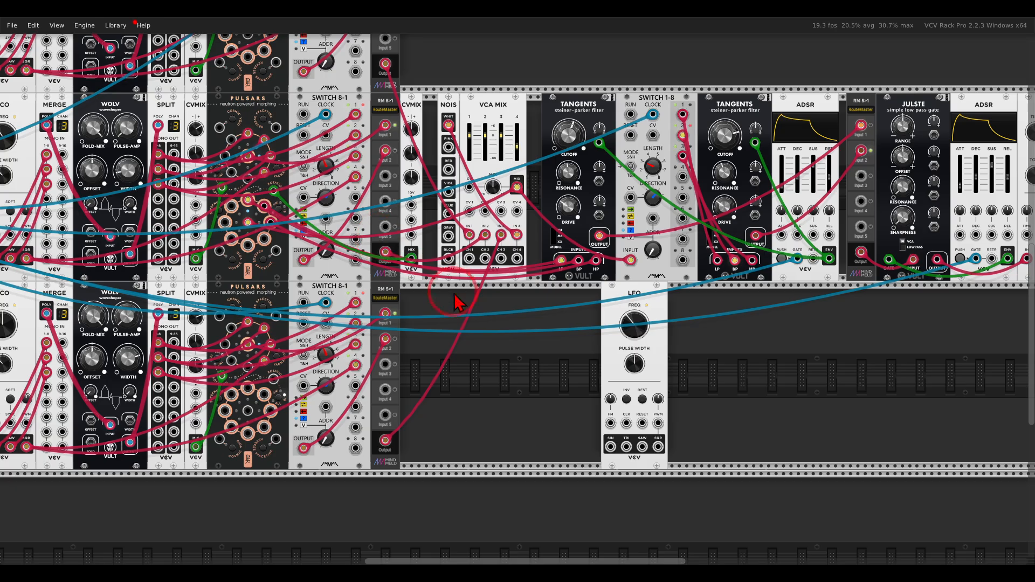
{"action": "left_click_drag", "start_coordinate": [463, 366], "coordinate": [611, 385]}
{"action": "left_click_drag", "start_coordinate": [773, 465], "coordinate": [125, 339]}
{"action": "scroll", "coordinate": [115, 232], "scroll_direction": "up", "scroll_amount": 3}
{"action": "scroll", "coordinate": [124, 334], "scroll_direction": "down", "scroll_amount": 4}
{"action": "left_click_drag", "start_coordinate": [125, 232], "coordinate": [280, 51], "text": "ctrl"}
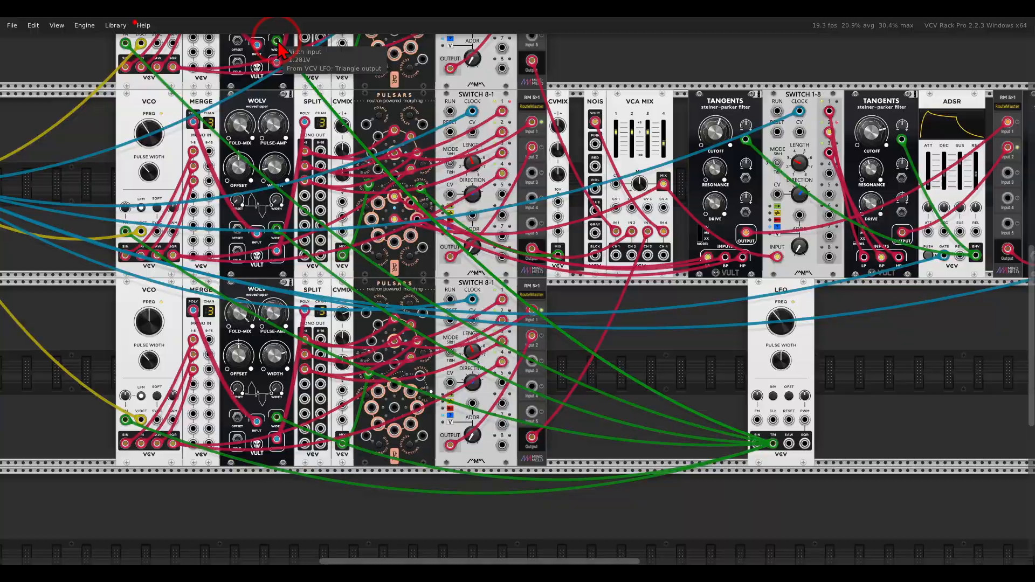
{"action": "key", "text": "alt+Tab"}
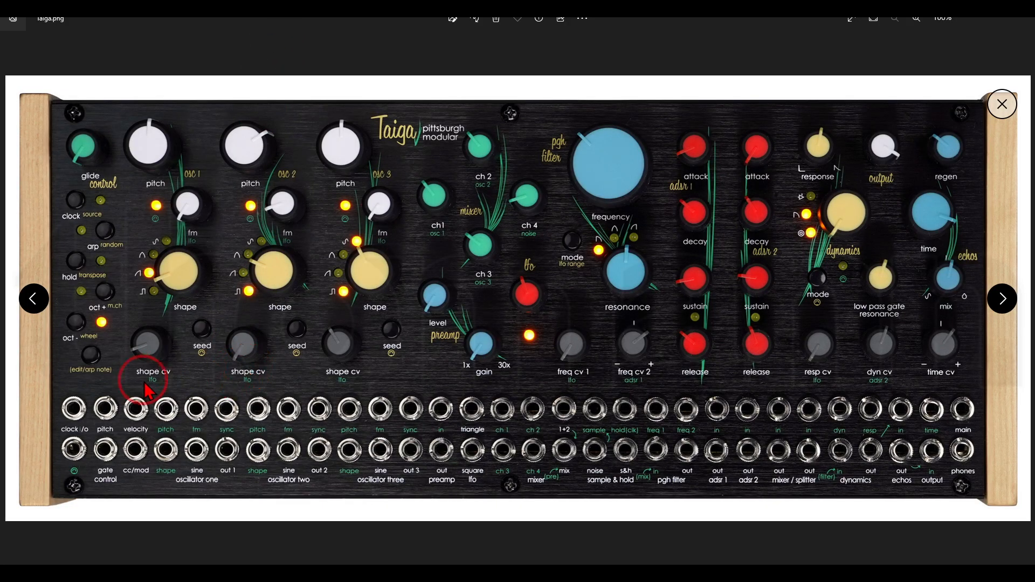
{"action": "key", "text": "alt+Tab"}
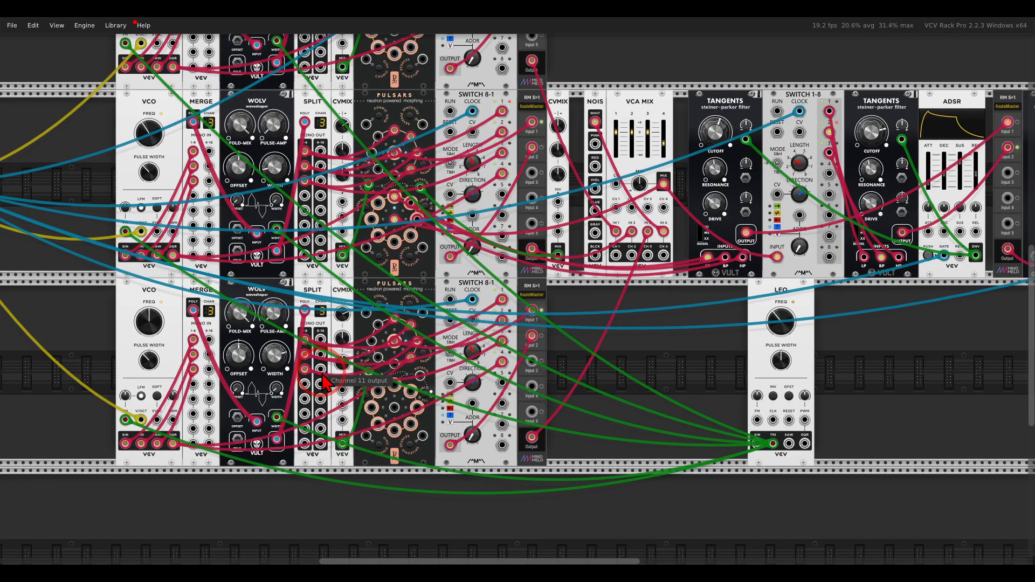
Check the filter CV section in the Taiga picture and shift all modules after the second Tangents along the row to make room.
{"action": "key", "text": "alt+Tab"}
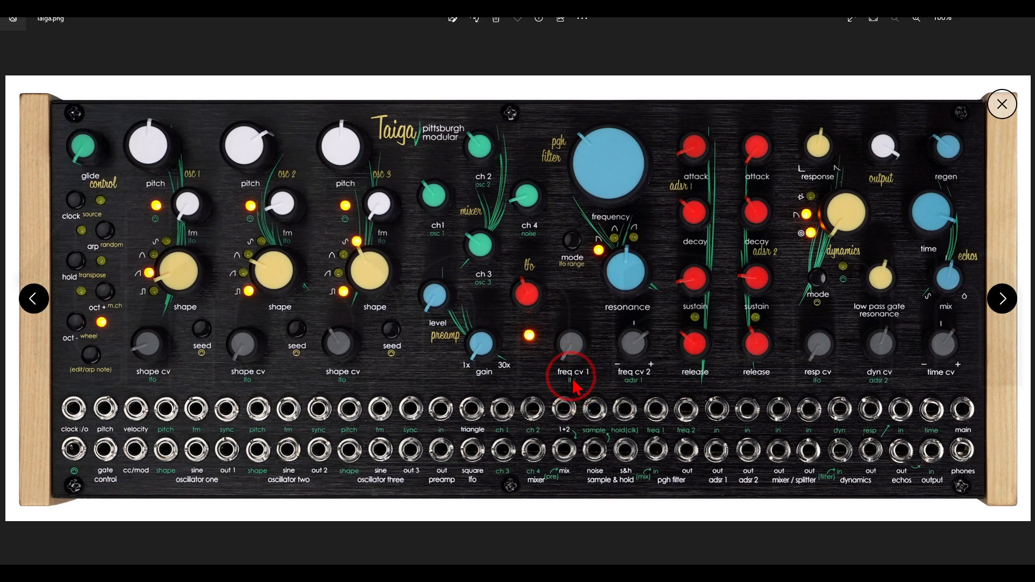
{"action": "key", "text": "alt+Tab"}
{"action": "left_click_drag", "start_coordinate": [662, 333], "coordinate": [324, 349]}
{"action": "scroll", "coordinate": [463, 220], "scroll_direction": "up", "scroll_amount": 3}
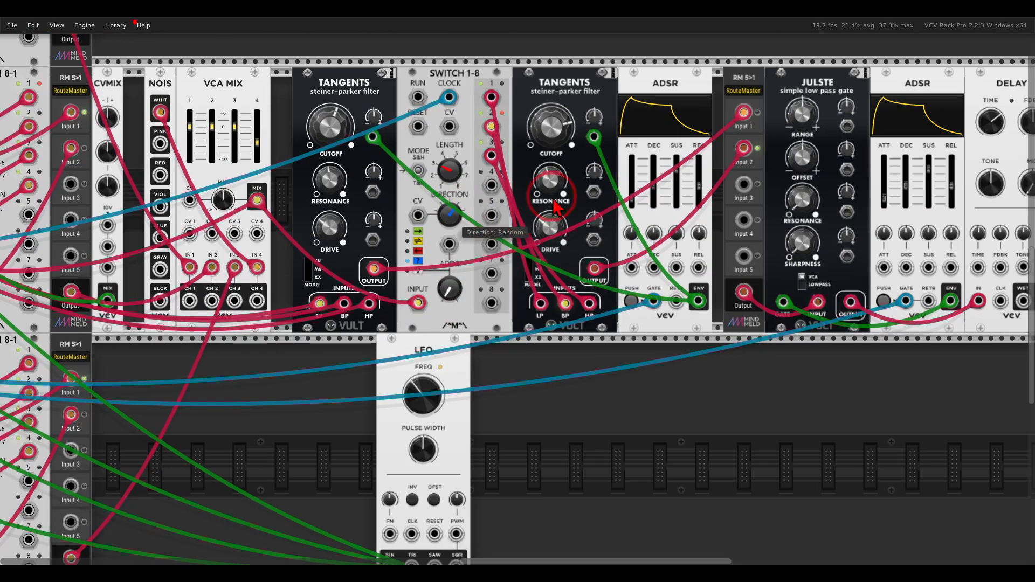
{"action": "left_click_drag", "start_coordinate": [646, 130], "coordinate": [415, 163]}
{"action": "left_click_drag", "start_coordinate": [868, 134], "coordinate": [595, 124]}
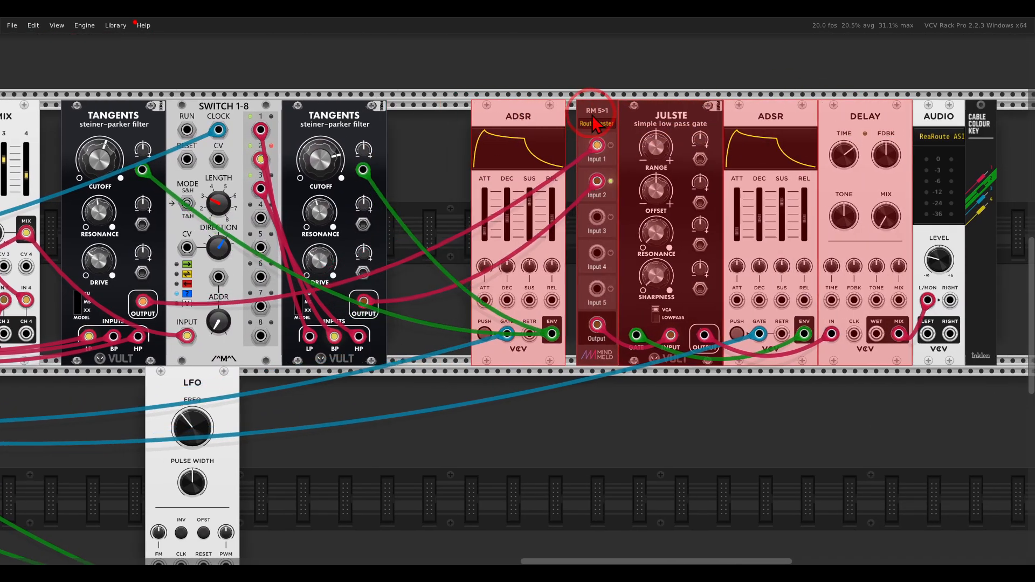
{"action": "left_click", "coordinate": [570, 86]}
{"action": "left_click_drag", "start_coordinate": [504, 110], "coordinate": [590, 116]}
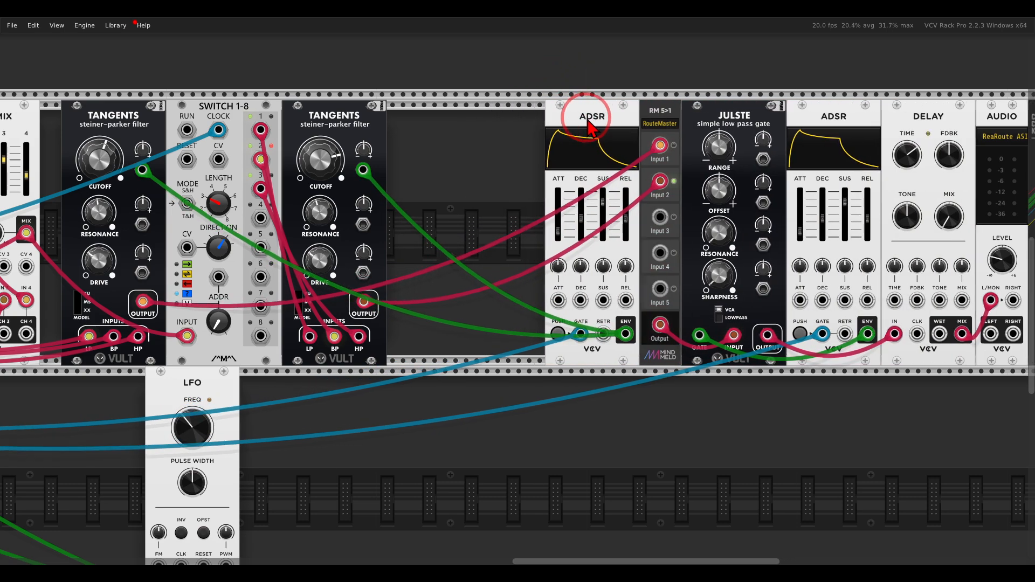
Add a VCA MIX after the second Tangents to mix the ADSR envelope and LFO triangle into both Tangents' cutoff CV inputs.
{"action": "right_click", "coordinate": [477, 160]}
{"action": "left_click_drag", "start_coordinate": [475, 151], "coordinate": [584, 128]}
{"action": "left_click_drag", "start_coordinate": [509, 157], "coordinate": [508, 93]}
{"action": "left_click_drag", "start_coordinate": [281, 160], "coordinate": [547, 292]}
{"action": "scroll", "coordinate": [446, 370], "scroll_direction": "down", "scroll_amount": 2}
{"action": "left_click_drag", "start_coordinate": [326, 534], "coordinate": [509, 160]}
{"action": "scroll", "coordinate": [569, 237], "scroll_direction": "up", "scroll_amount": 2}
Turn up the Tangents' cutoff CV amount and adjust the new VCA MIX's channel 1 and 2 levels.
{"action": "left_click_drag", "start_coordinate": [289, 137], "coordinate": [259, 22]}
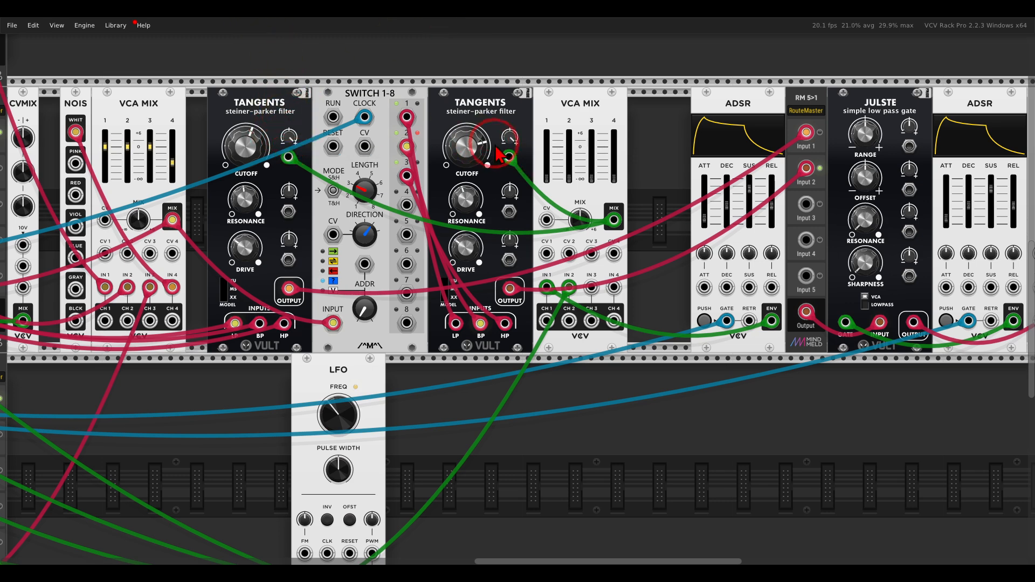
{"action": "left_click_drag", "start_coordinate": [547, 178], "coordinate": [557, 139]}
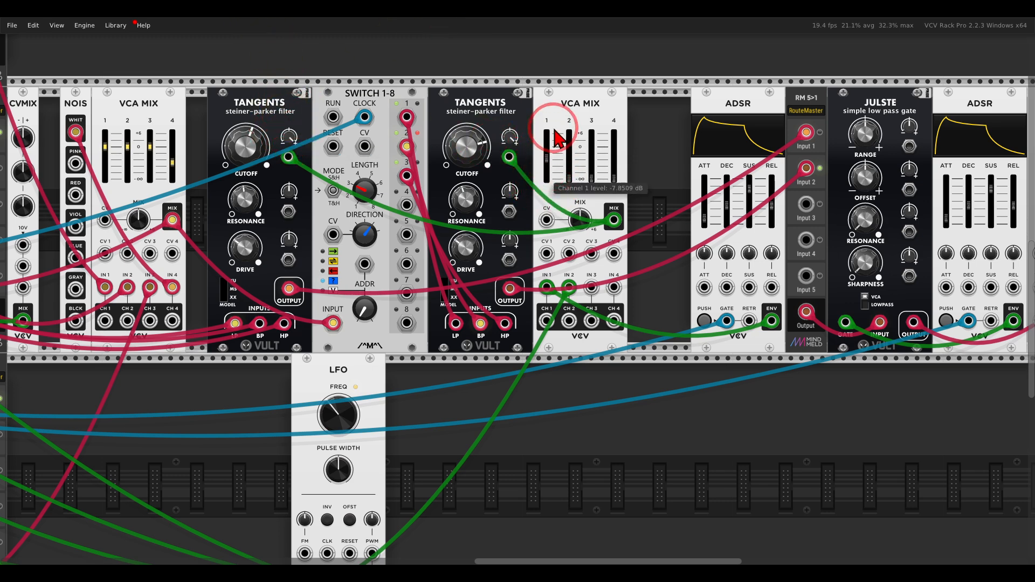
{"action": "left_click_drag", "start_coordinate": [570, 179], "coordinate": [573, 211]}
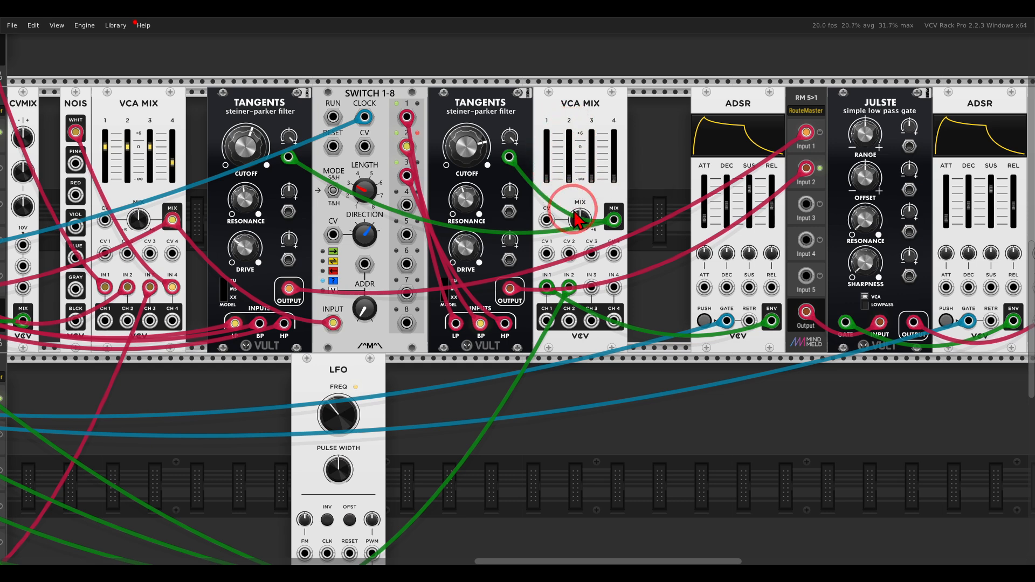
Check the response CV source in the Taiga picture and patch the LFO's triangle output to the Julste's sharpness CV input.
{"action": "key", "text": "alt+Tab"}
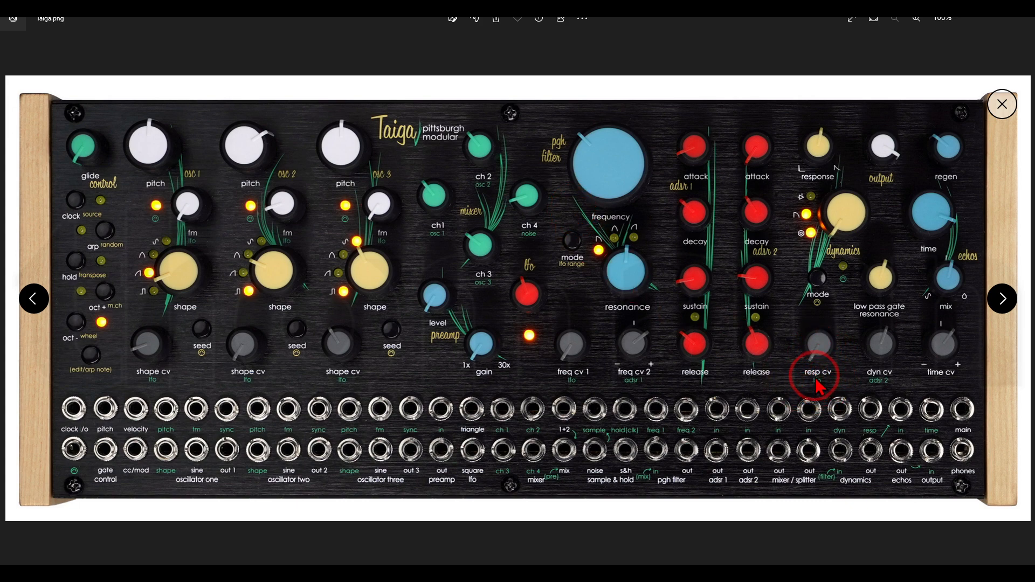
{"action": "key", "text": "alt+Tab"}
{"action": "scroll", "coordinate": [650, 391], "scroll_direction": "down", "scroll_amount": 3}
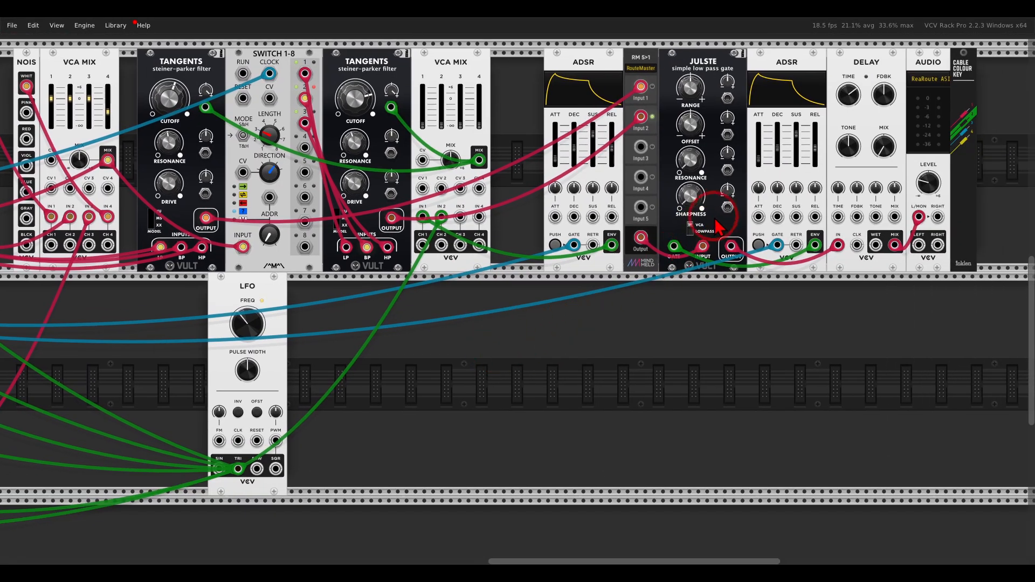
{"action": "left_click_drag", "start_coordinate": [728, 207], "coordinate": [238, 469]}
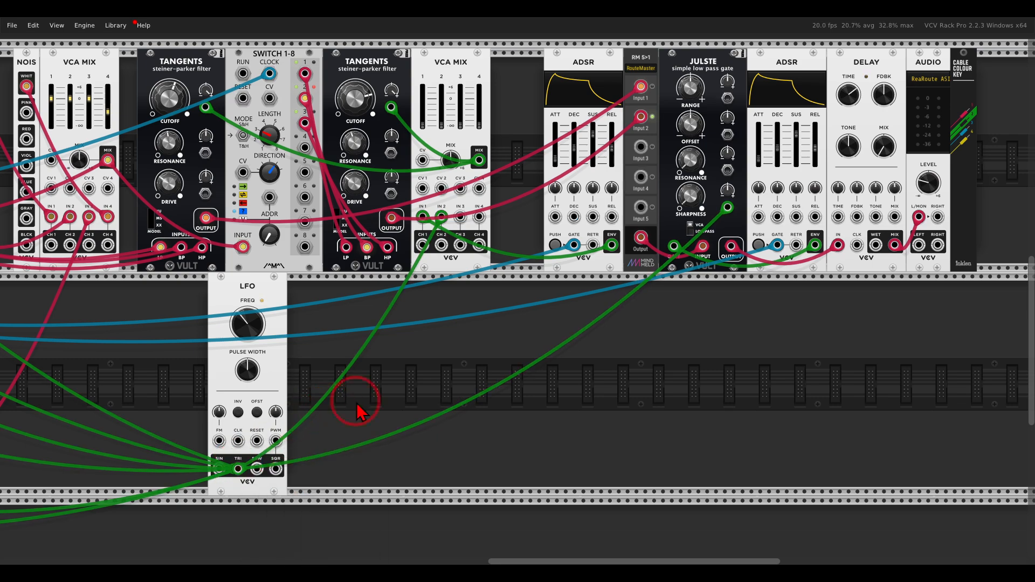
Add a VCV Random module beside the LFO in the lower row.
{"action": "right_click", "coordinate": [380, 394]}
{"action": "left_click", "coordinate": [753, 79]}
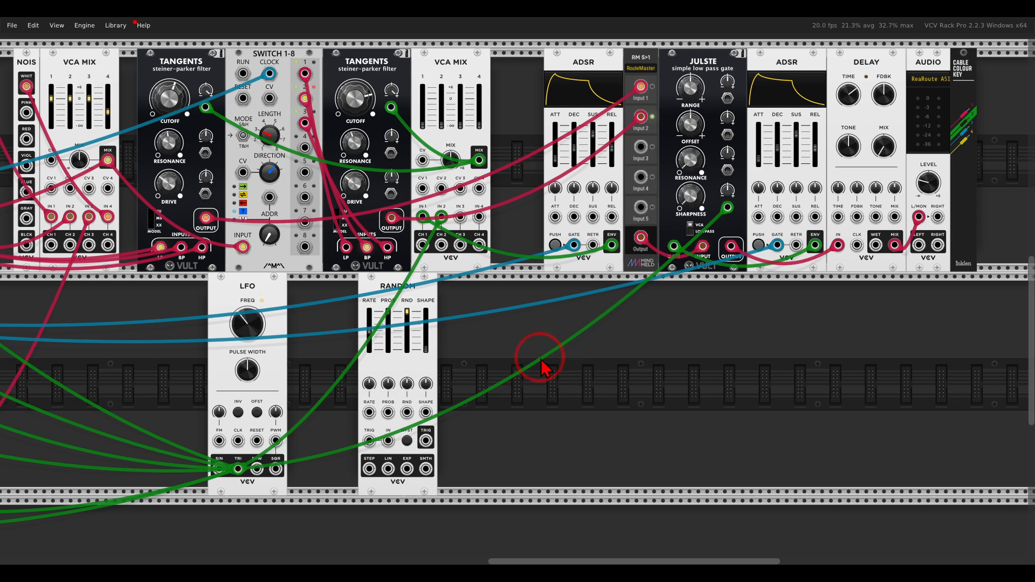
Move the filter ADSR, RouteMaster, Julste and its ADSR together directly against the second VCA MIX.
{"action": "left_click_drag", "start_coordinate": [549, 371], "coordinate": [602, 352]}
{"action": "scroll", "coordinate": [600, 352], "scroll_direction": "down", "scroll_amount": 3}
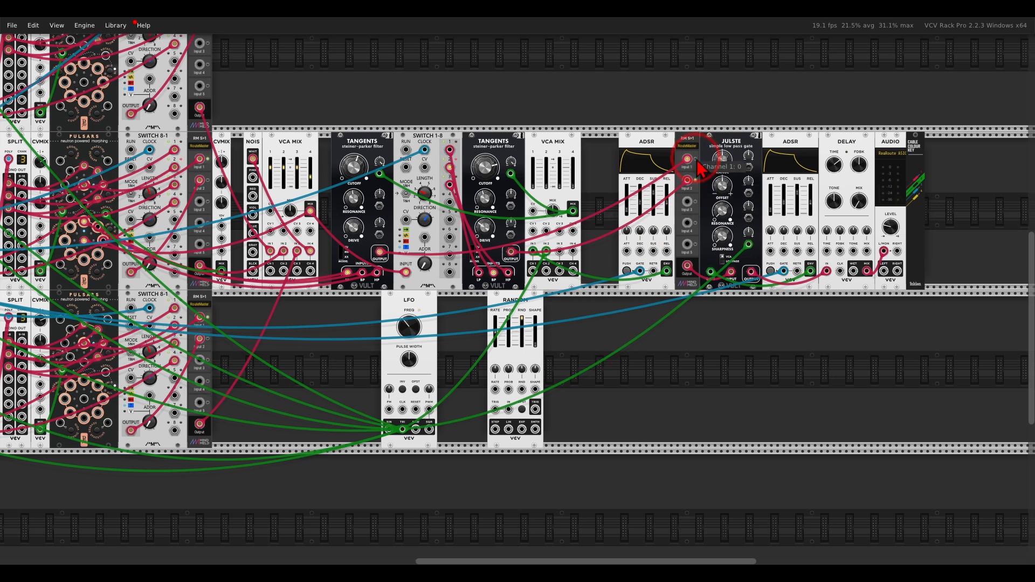
{"action": "left_click_drag", "start_coordinate": [640, 89], "coordinate": [786, 176]}
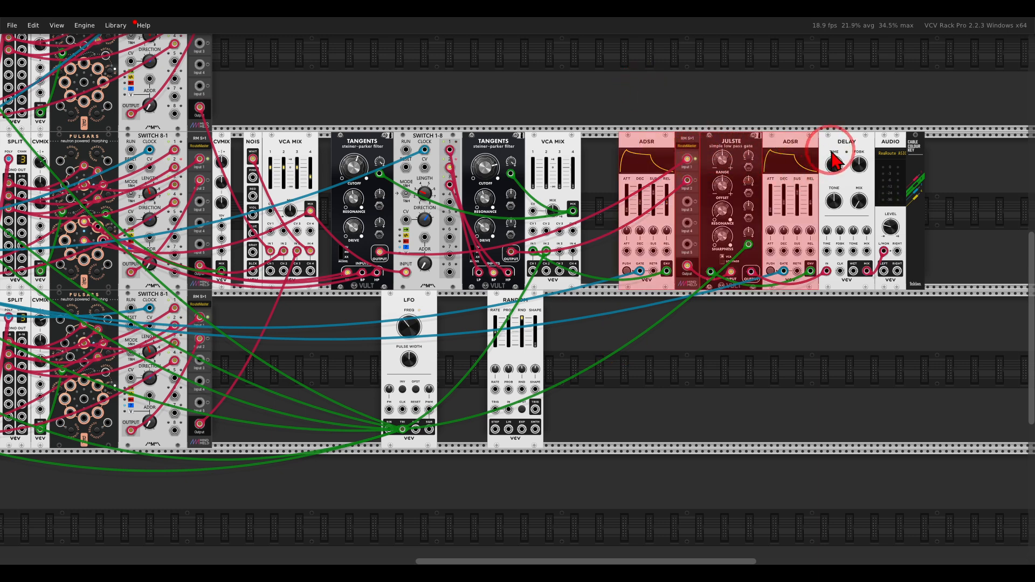
{"action": "left_click_drag", "start_coordinate": [795, 140], "coordinate": [757, 139]}
{"action": "left_click", "coordinate": [624, 100]}
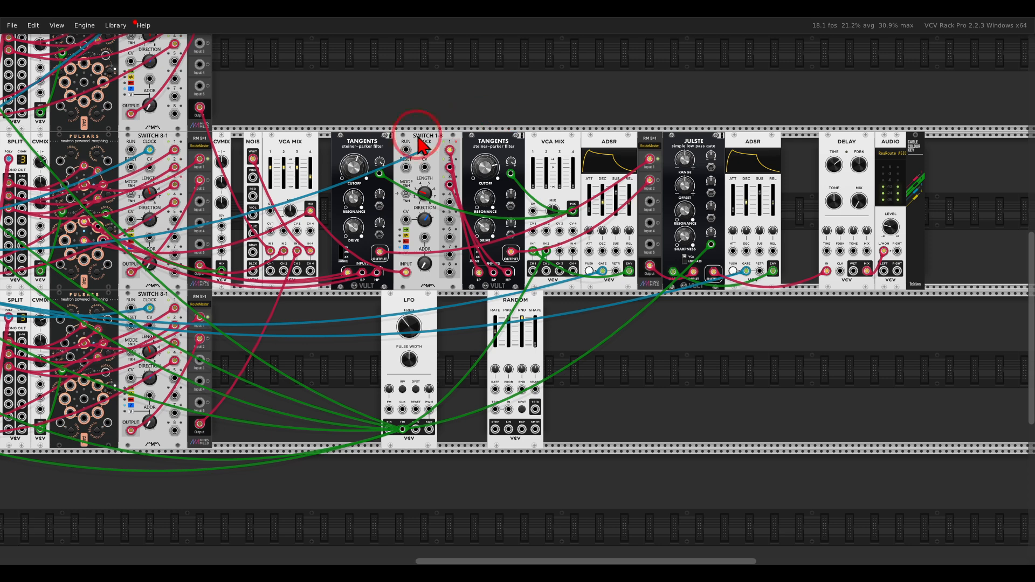
Adjust the first Tangents' cutoff and strengthen its modulation with a higher VCA MIX channel 1 level and a lower ADSR sustain.
{"action": "left_click_drag", "start_coordinate": [355, 153], "coordinate": [346, 108]}
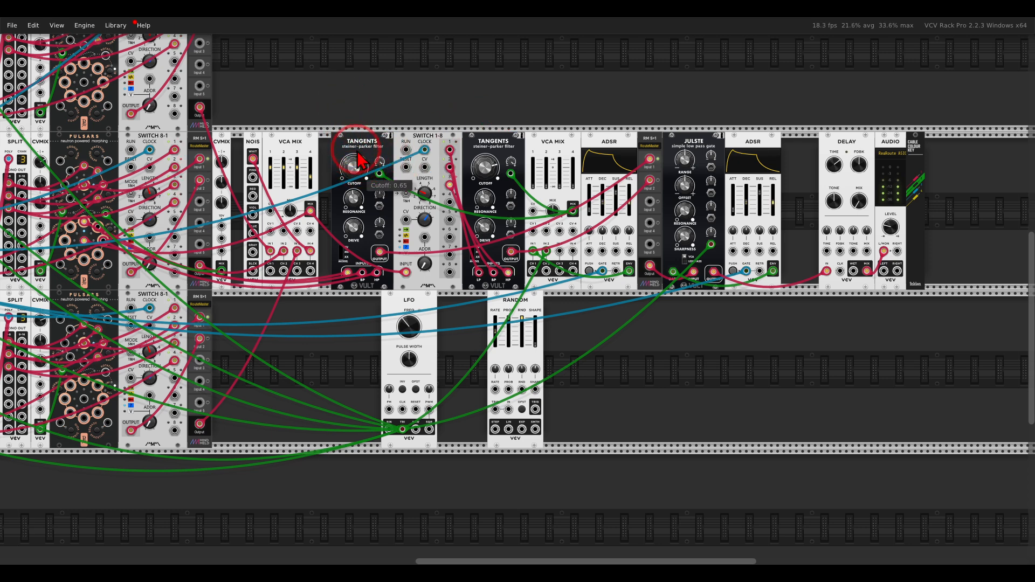
{"action": "left_click_drag", "start_coordinate": [538, 194], "coordinate": [547, 156]}
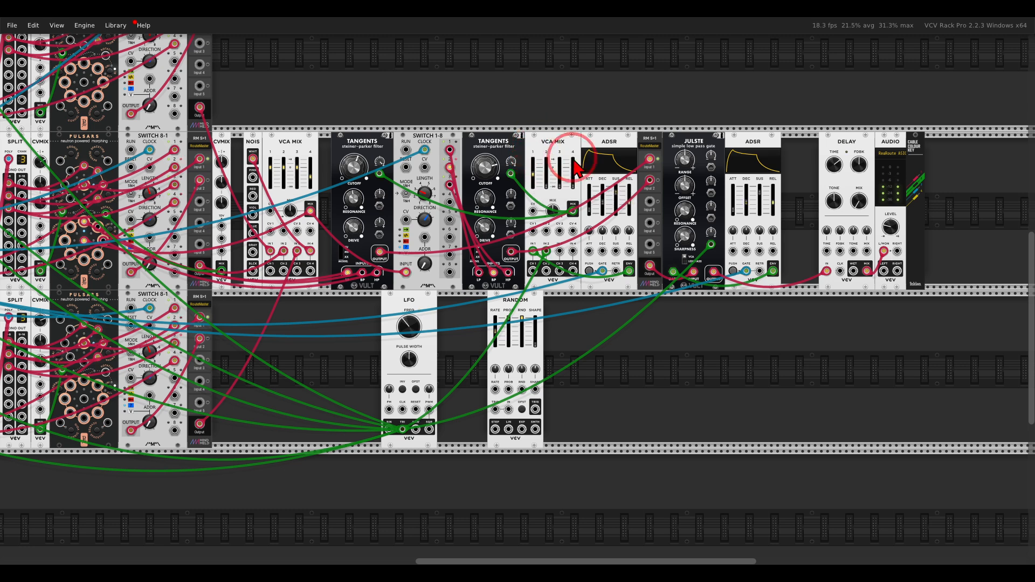
{"action": "left_click_drag", "start_coordinate": [616, 193], "coordinate": [615, 281]}
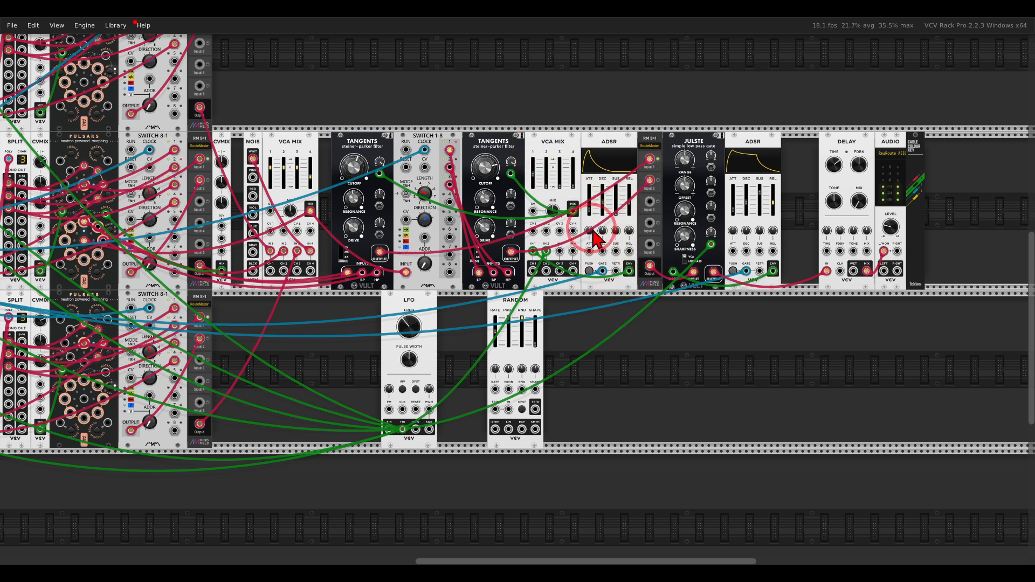
{"action": "left_click_drag", "start_coordinate": [608, 219], "coordinate": [647, 208]}
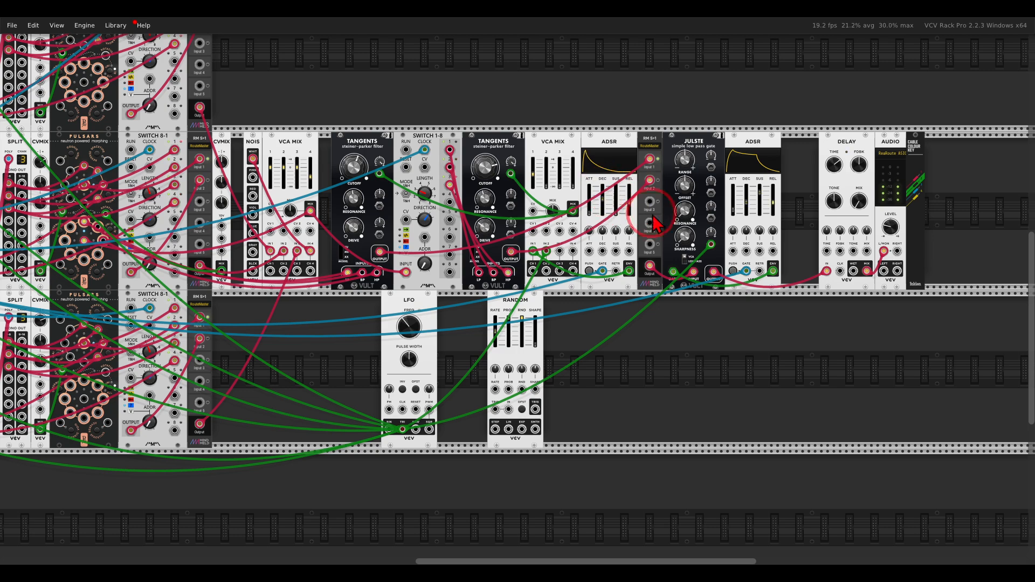
Switch the Julste to lowpass mode and raise its sharpness and sharpness CV amount.
{"action": "scroll", "coordinate": [689, 264], "scroll_direction": "up", "scroll_amount": 5}
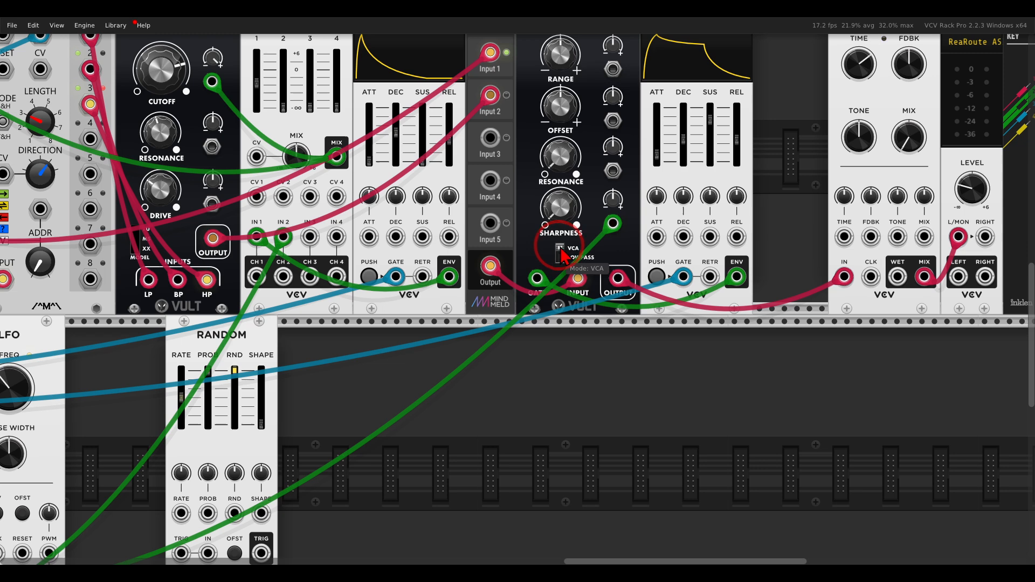
{"action": "left_click", "coordinate": [561, 253]}
{"action": "left_click_drag", "start_coordinate": [561, 213], "coordinate": [561, 146]}
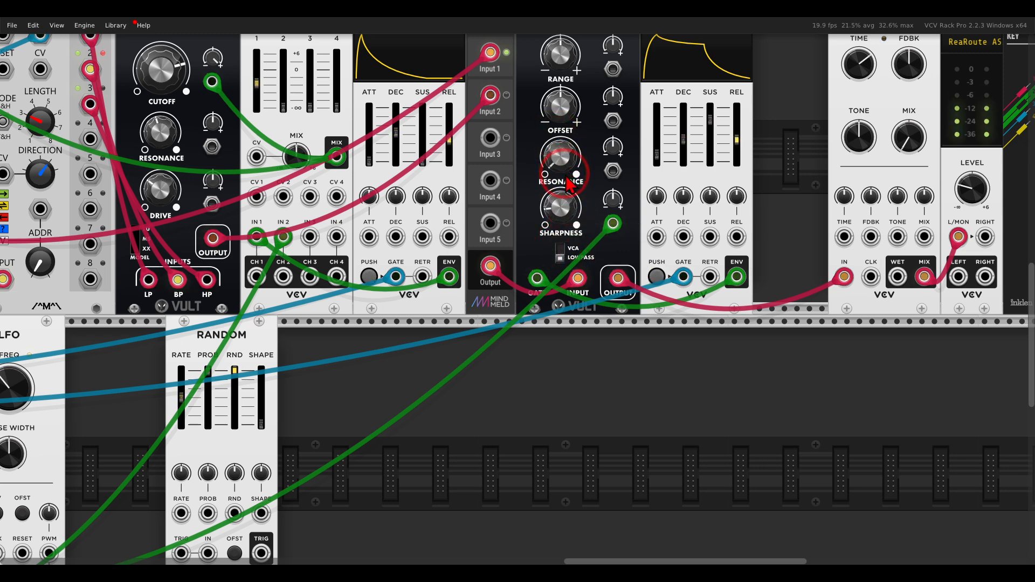
{"action": "left_click_drag", "start_coordinate": [612, 199], "coordinate": [604, 156]}
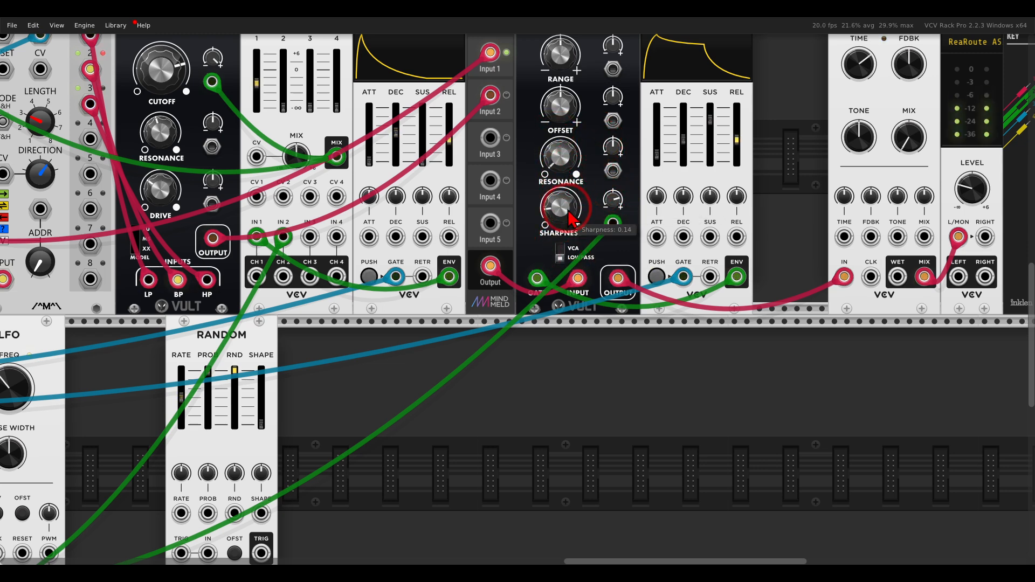
Pull down the sustain of the Julste's ADSR and turn up the Julste's resonance.
{"action": "left_click_drag", "start_coordinate": [724, 122], "coordinate": [717, 231]}
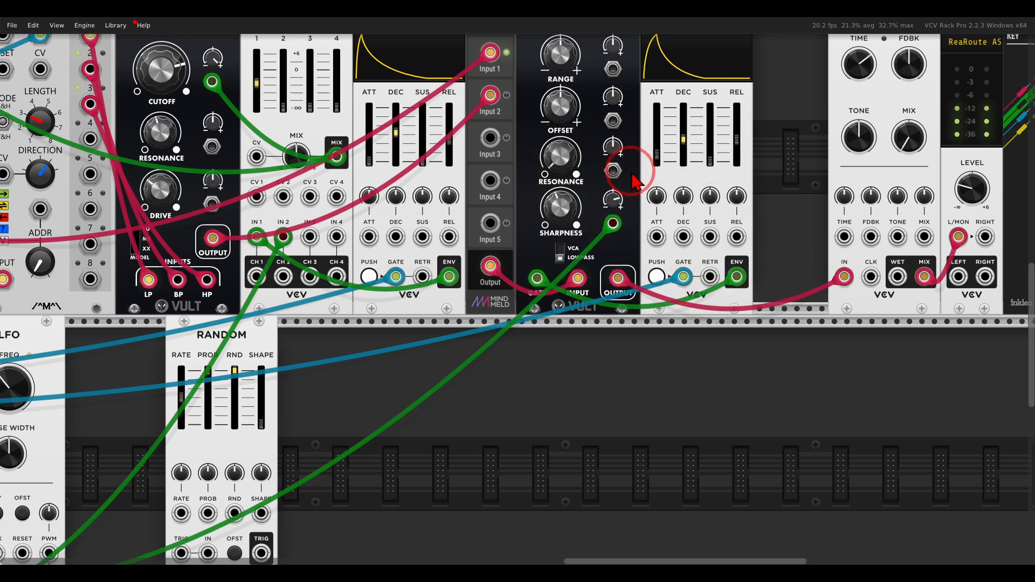
{"action": "scroll", "coordinate": [631, 183], "scroll_direction": "up", "scroll_amount": 3}
{"action": "left_click_drag", "start_coordinate": [559, 244], "coordinate": [538, 103]}
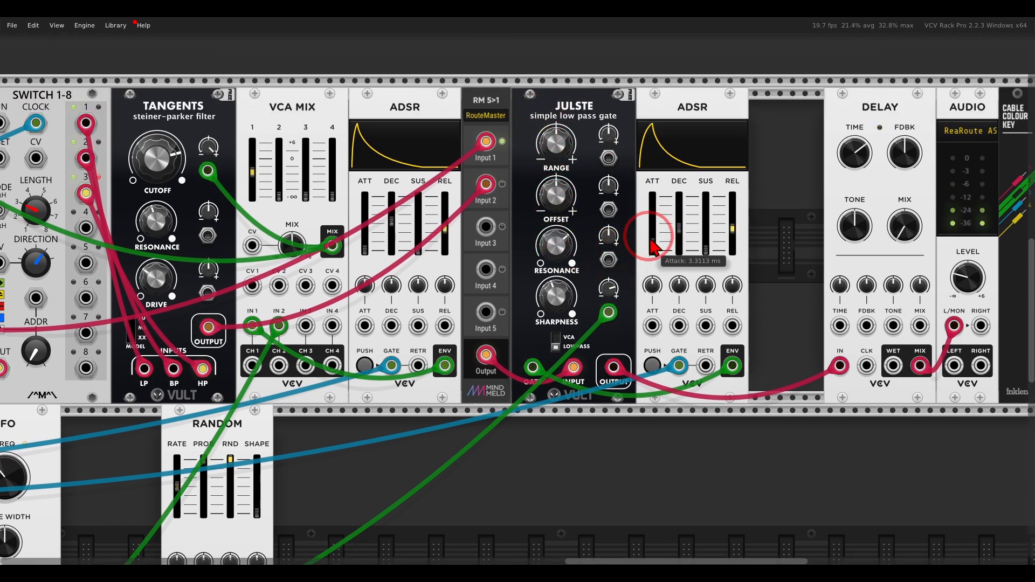
Lower the release of the Julste's ADSR to minimum and adjust its decay to about 209 ms.
{"action": "left_click_drag", "start_coordinate": [679, 227], "coordinate": [673, 287]}
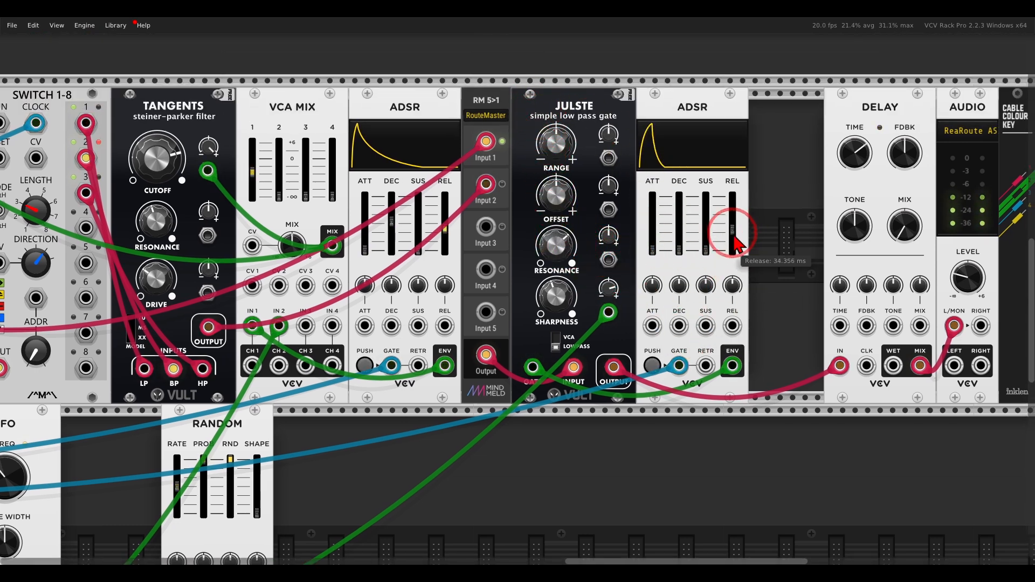
{"action": "left_click_drag", "start_coordinate": [734, 229], "coordinate": [734, 253]}
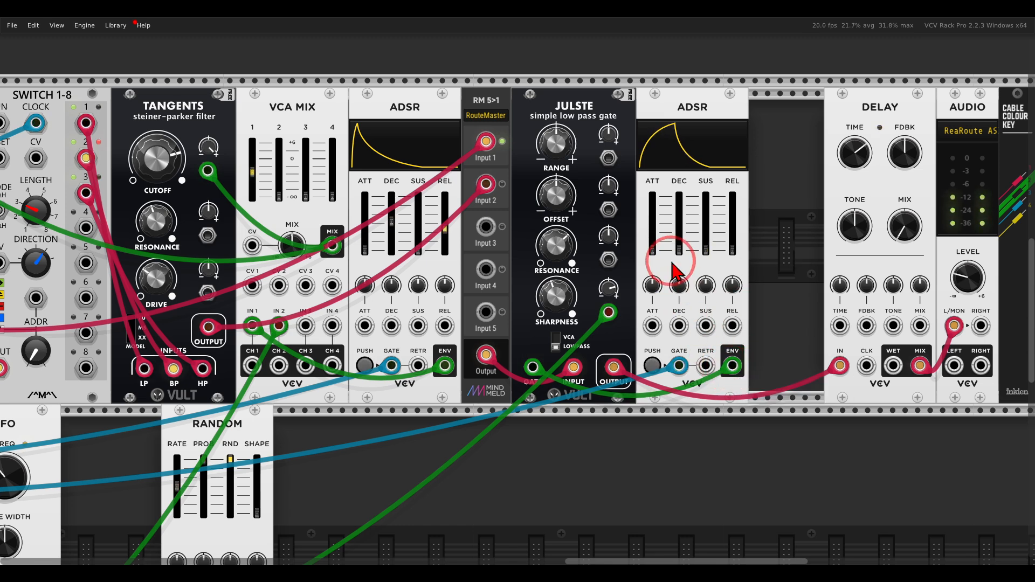
{"action": "left_click_drag", "start_coordinate": [681, 246], "coordinate": [675, 193]}
{"action": "scroll", "coordinate": [678, 200], "scroll_direction": "left", "scroll_amount": 5}
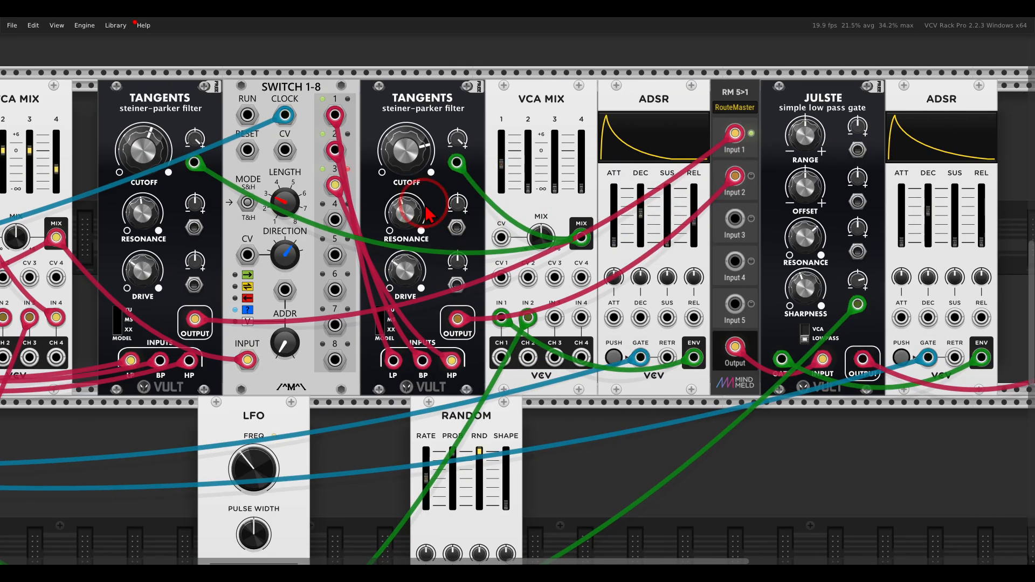
{"action": "scroll", "coordinate": [662, 224], "scroll_direction": "left", "scroll_amount": 2}
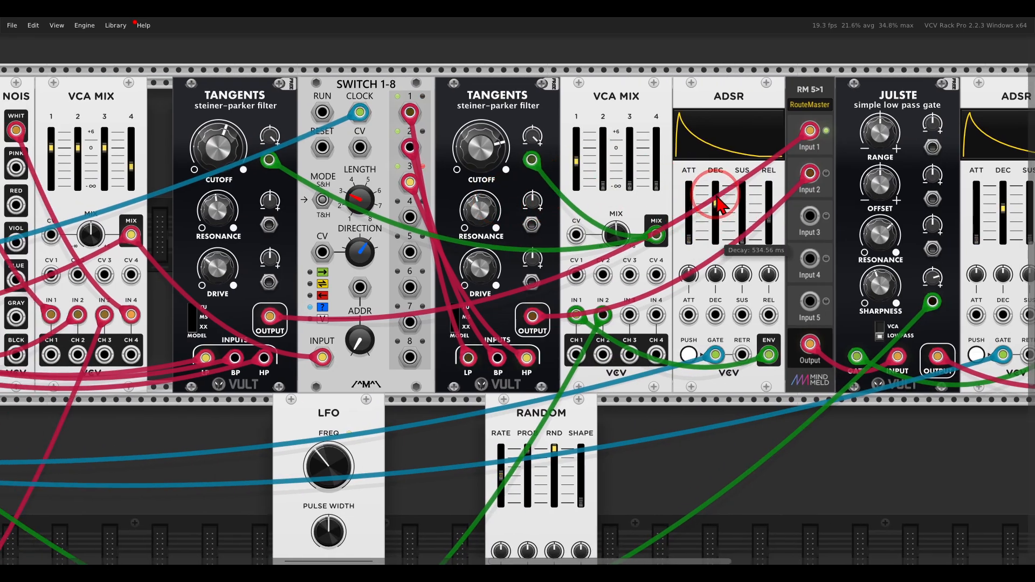
{"action": "scroll", "coordinate": [701, 221], "scroll_direction": "right", "scroll_amount": 12}
{"action": "left_click_drag", "start_coordinate": [685, 227], "coordinate": [671, 173]}
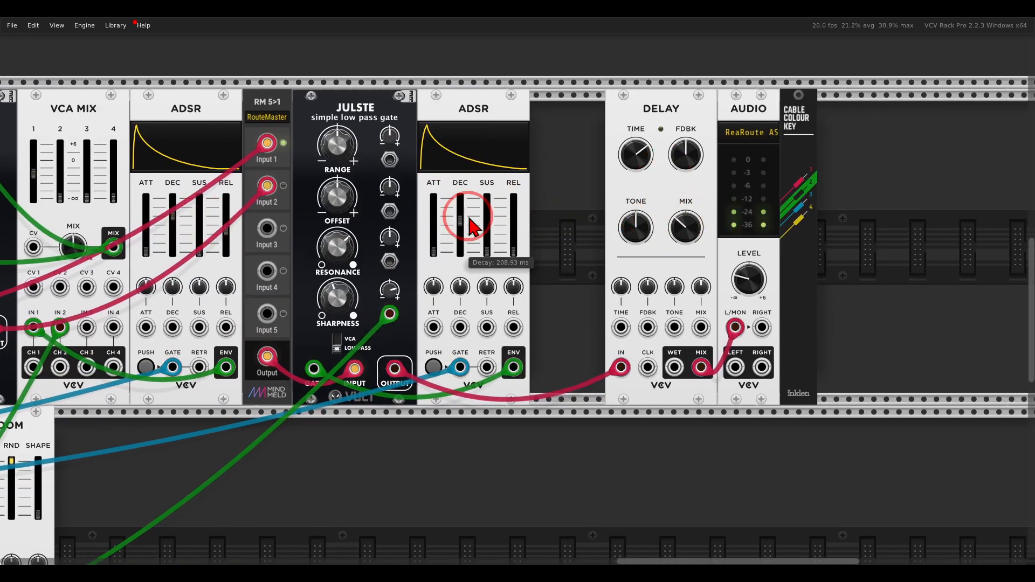
Tune the bottom-row VCO's frequency to C2.
{"action": "scroll", "coordinate": [475, 221], "scroll_direction": "down", "scroll_amount": 3}
{"action": "scroll", "coordinate": [461, 200], "scroll_direction": "down", "scroll_amount": 3}
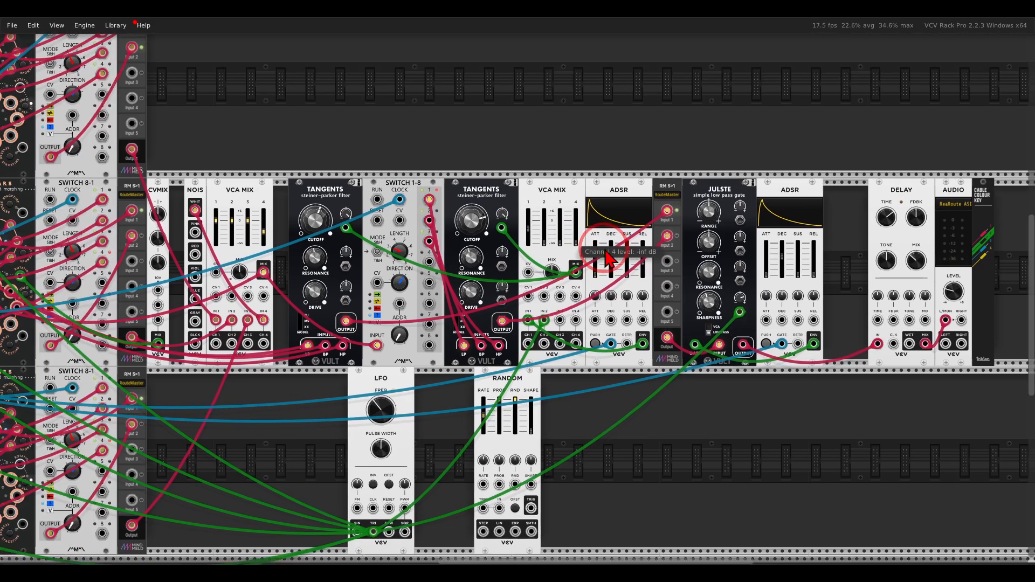
{"action": "scroll", "coordinate": [596, 115], "scroll_direction": "up", "scroll_amount": 3}
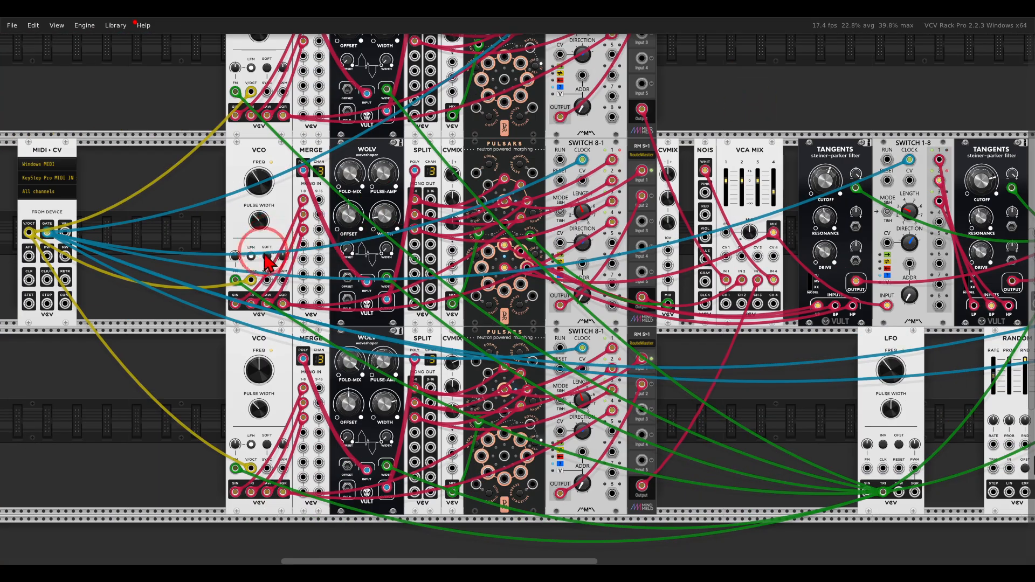
{"action": "scroll", "coordinate": [249, 256], "scroll_direction": "up", "scroll_amount": 3}
{"action": "scroll", "coordinate": [260, 233], "scroll_direction": "down", "scroll_amount": 4}
{"action": "left_click", "coordinate": [263, 345]}
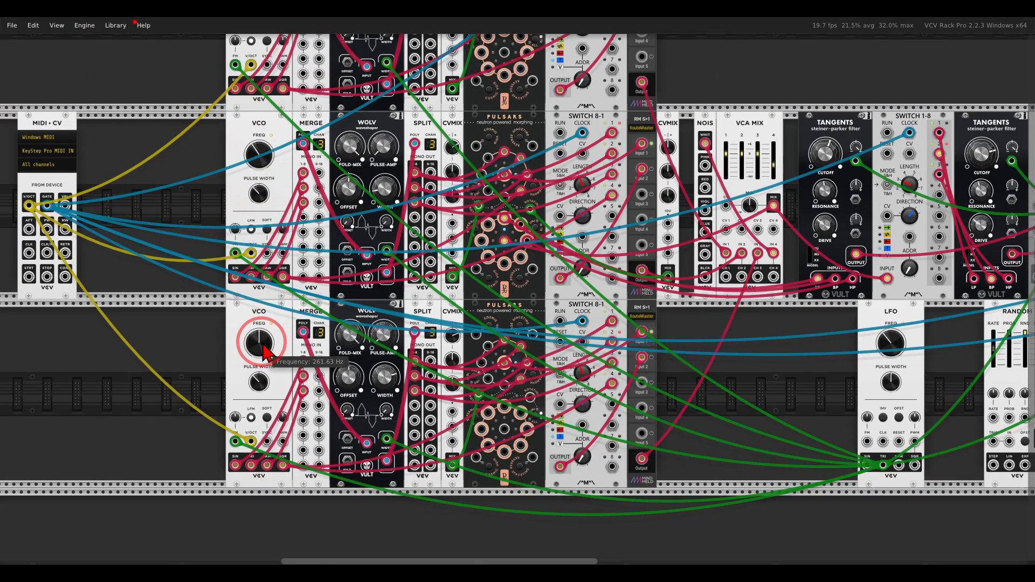
{"action": "right_click", "coordinate": [263, 348]}
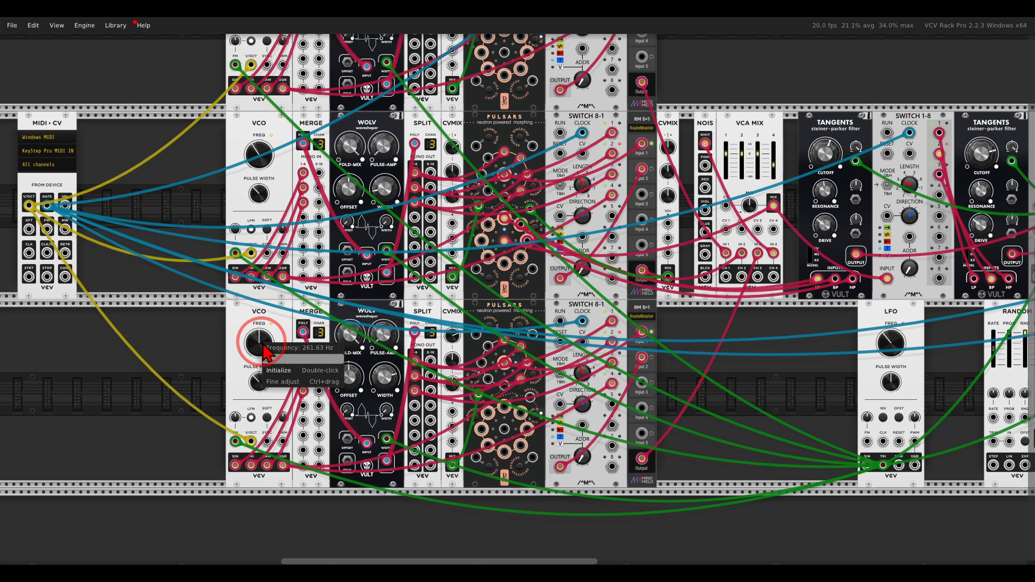
{"action": "type", "text": "c2"}
{"action": "key", "text": "Return"}
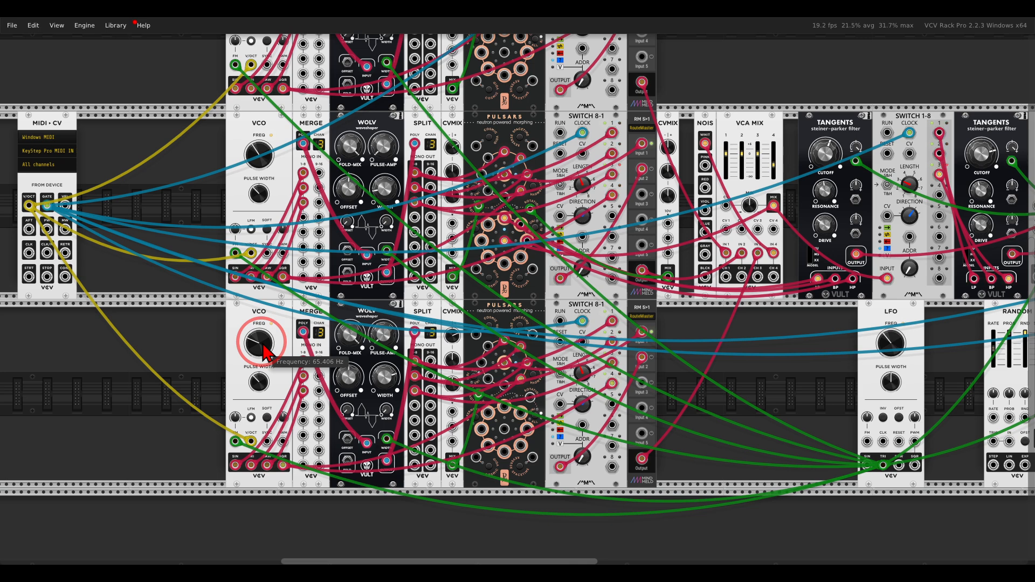
Raise channel 2 on the filters' VCA MIX and turn up the LFO frequency.
{"action": "left_click_drag", "start_coordinate": [664, 414], "coordinate": [347, 450]}
{"action": "left_click_drag", "start_coordinate": [740, 209], "coordinate": [740, 162]}
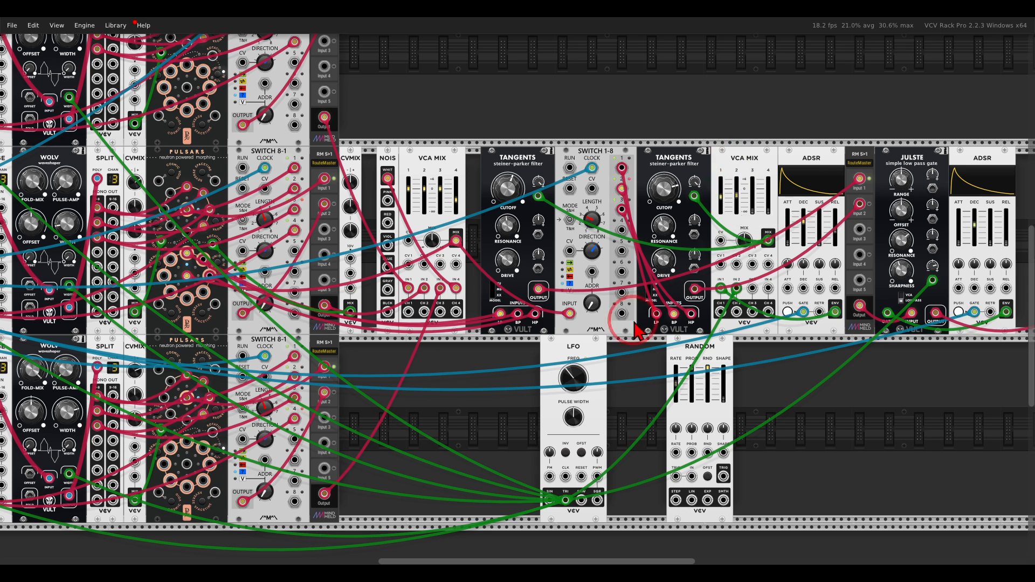
{"action": "left_click_drag", "start_coordinate": [572, 378], "coordinate": [555, 332]}
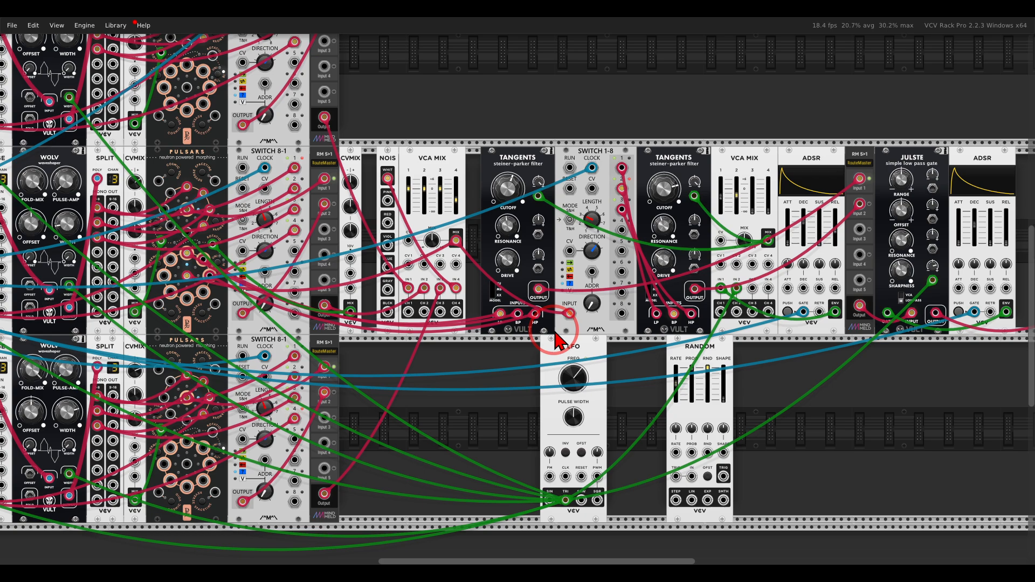
Switch to the finished patch and select its synth modules, then RouteMaster modules, to show how it is laid out.
{"action": "key", "text": "alt+Tab"}
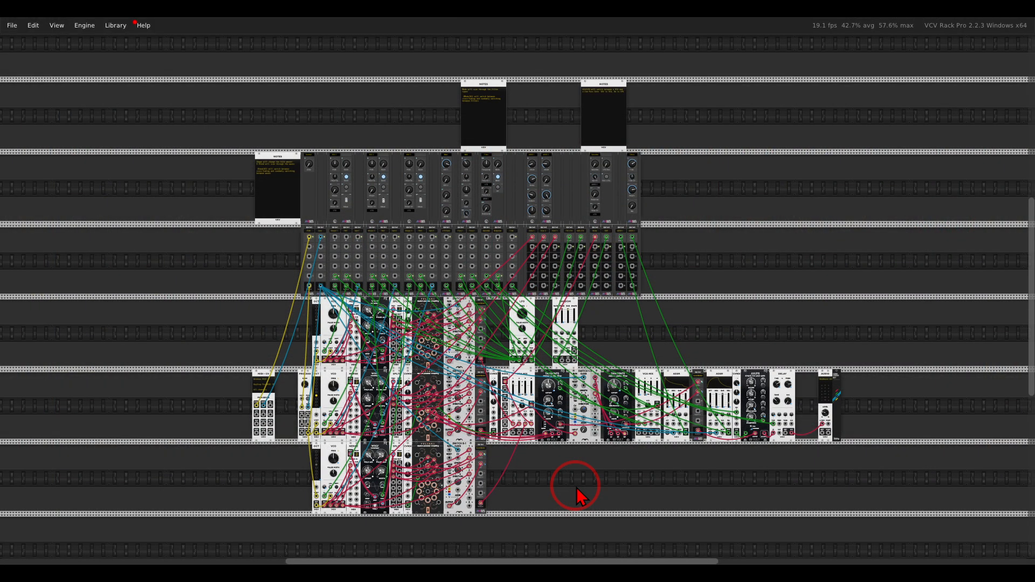
{"action": "left_click_drag", "start_coordinate": [882, 325], "coordinate": [292, 519]}
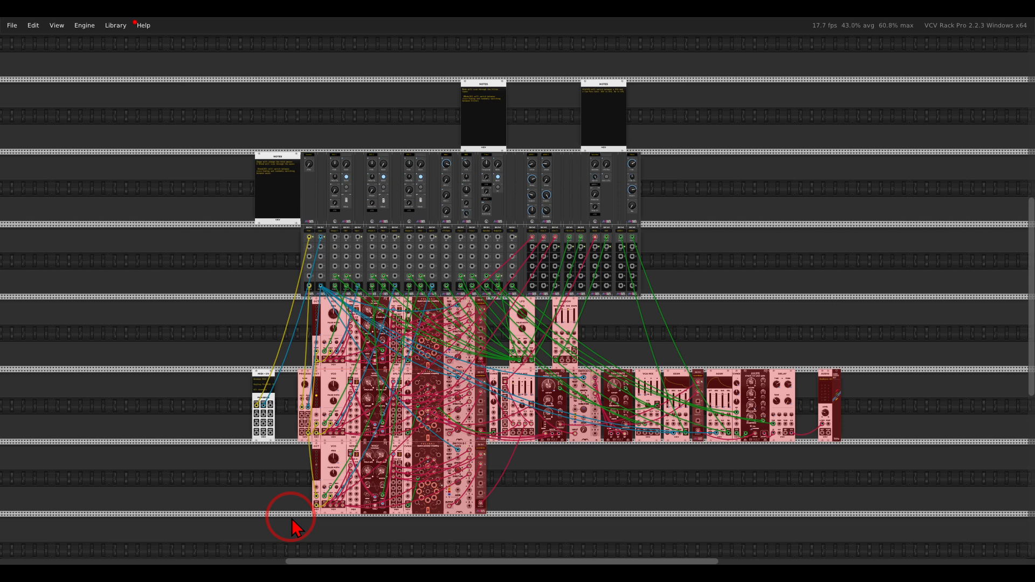
{"action": "left_click", "coordinate": [658, 194]}
{"action": "left_click_drag", "start_coordinate": [544, 229], "coordinate": [313, 287]}
{"action": "left_click", "coordinate": [762, 340]}
Compare the Glide control on the patch's control panel with the one in the Taiga front panel photo.
{"action": "scroll", "coordinate": [462, 199], "scroll_direction": "up", "scroll_amount": 5}
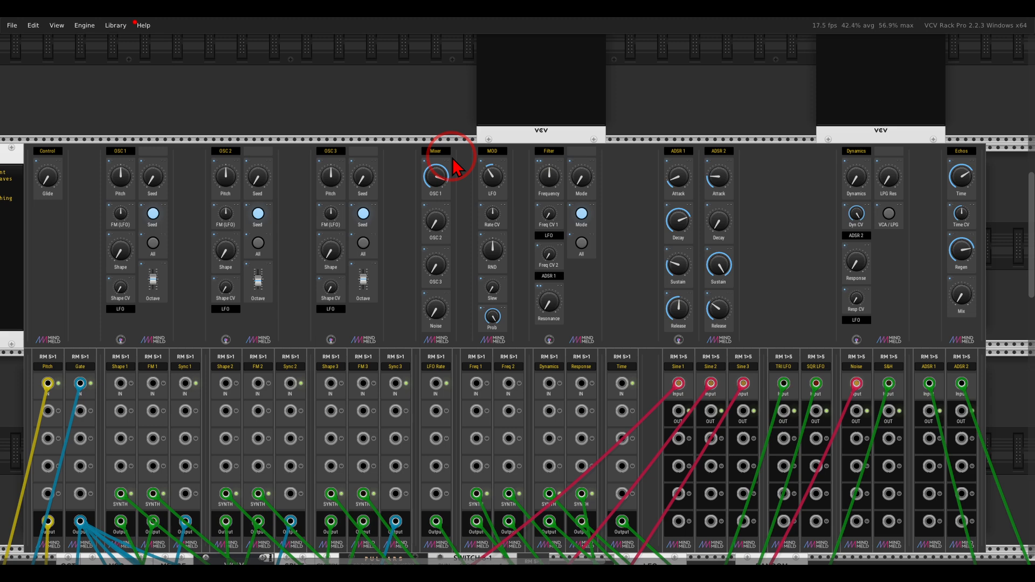
{"action": "left_click_drag", "start_coordinate": [342, 115], "coordinate": [721, 132]}
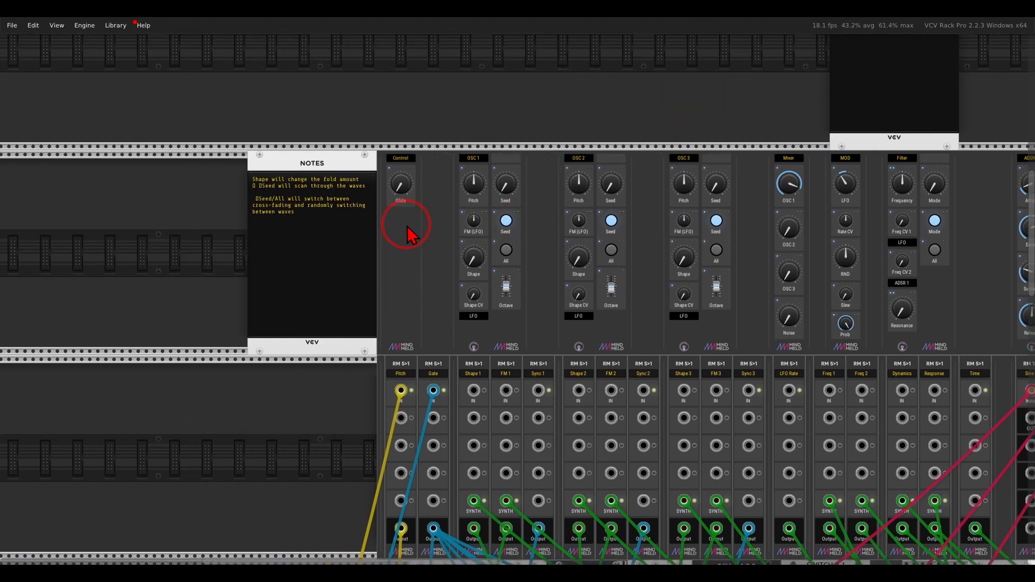
{"action": "scroll", "coordinate": [409, 235], "scroll_direction": "up", "scroll_amount": 4}
{"action": "mouse_move", "coordinate": [417, 146]}
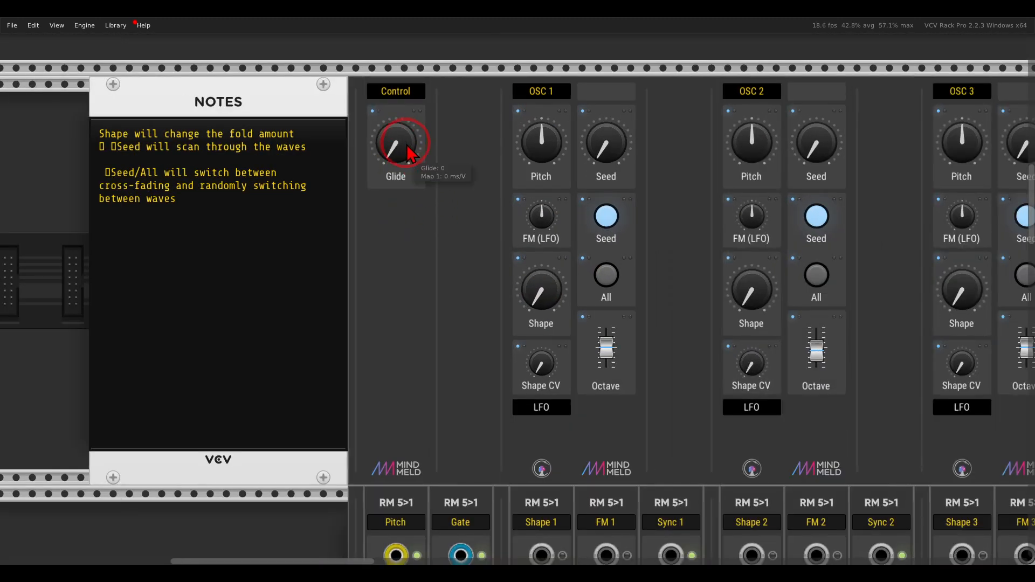
{"action": "left_click", "coordinate": [860, 555]}
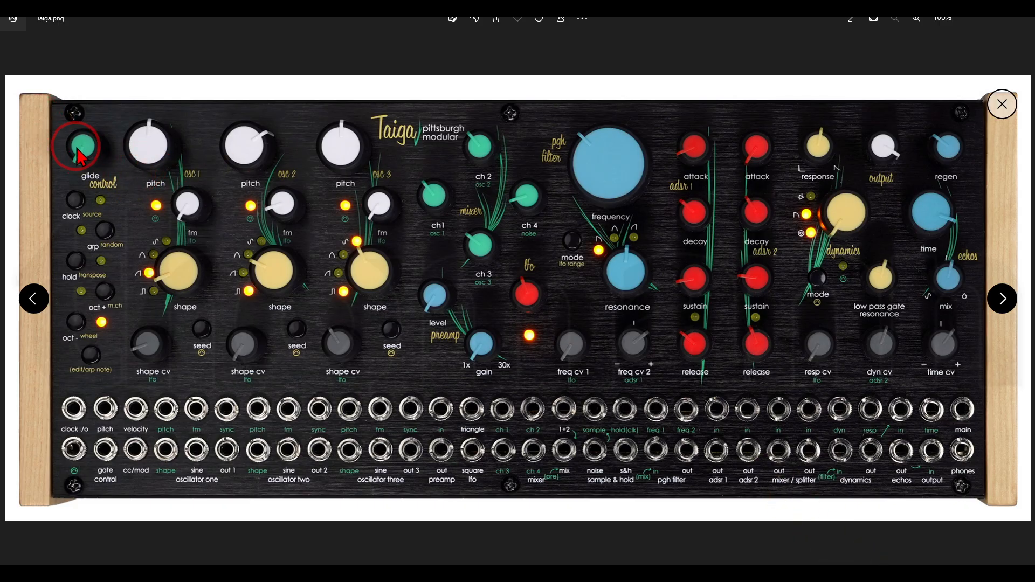
{"action": "key", "text": "alt+Tab"}
Examine how the pitch signal runs from MIDI-CV through the Pitch RouteMaster and the PROCESS module to the oscillators.
{"action": "scroll", "coordinate": [224, 259], "scroll_direction": "down", "scroll_amount": 15}
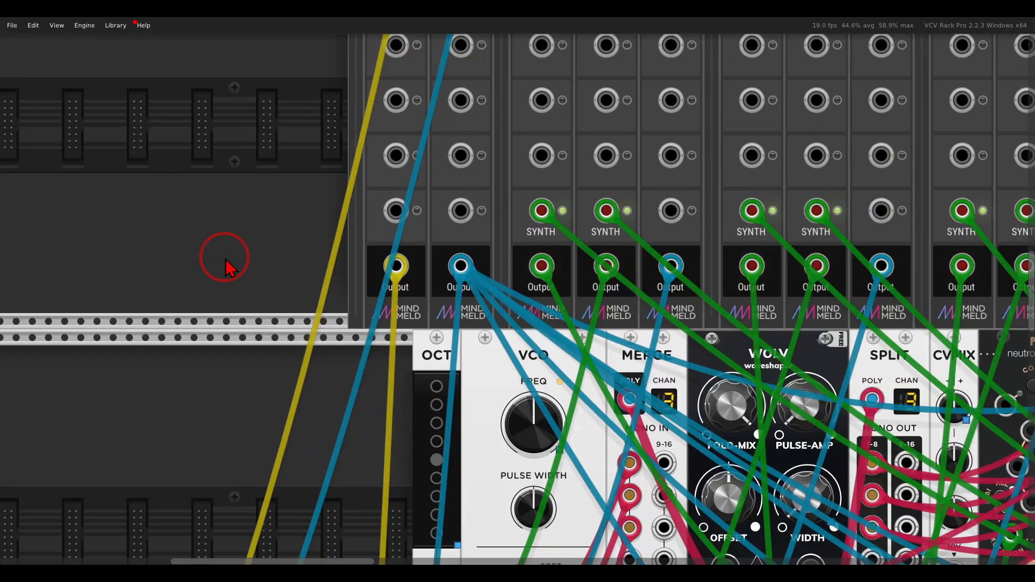
{"action": "scroll", "coordinate": [226, 262], "scroll_direction": "up", "scroll_amount": 5}
{"action": "scroll", "coordinate": [340, 302], "scroll_direction": "down", "scroll_amount": 6}
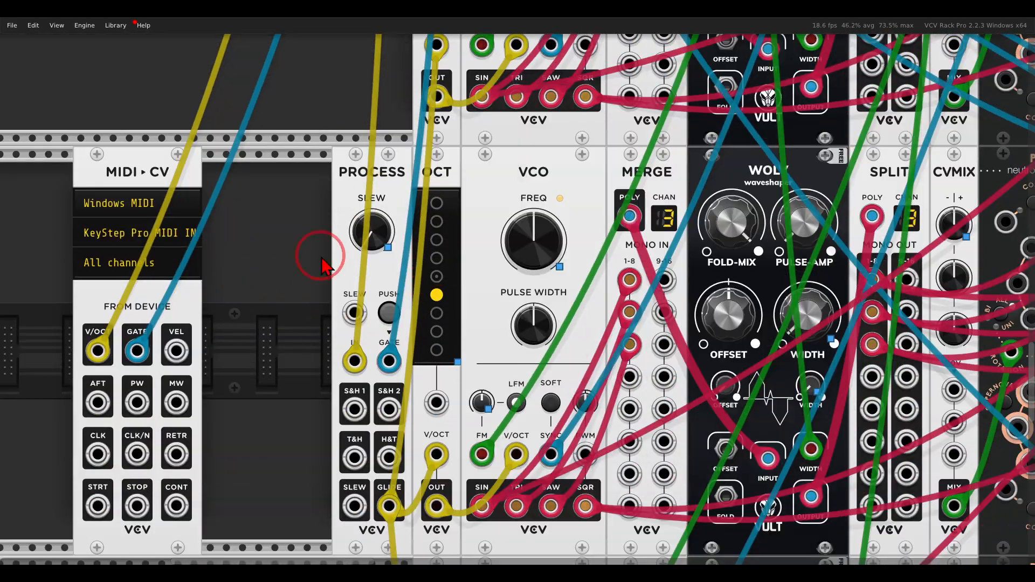
{"action": "scroll", "coordinate": [324, 259], "scroll_direction": "up", "scroll_amount": 3}
{"action": "scroll", "coordinate": [322, 264], "scroll_direction": "up", "scroll_amount": 10}
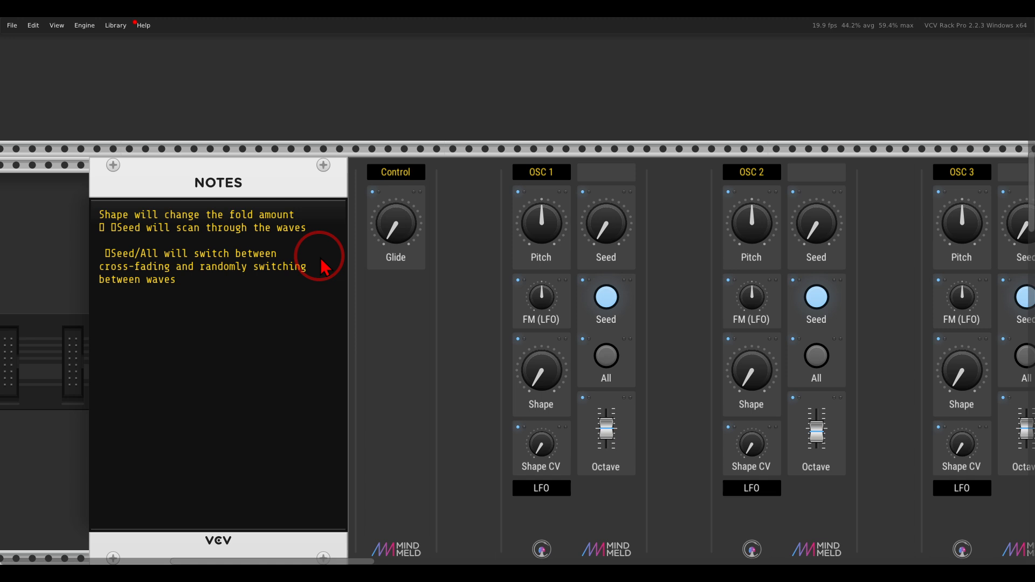
{"action": "scroll", "coordinate": [320, 262], "scroll_direction": "down", "scroll_amount": 1}
{"action": "left_click_drag", "start_coordinate": [474, 203], "coordinate": [442, 159]}
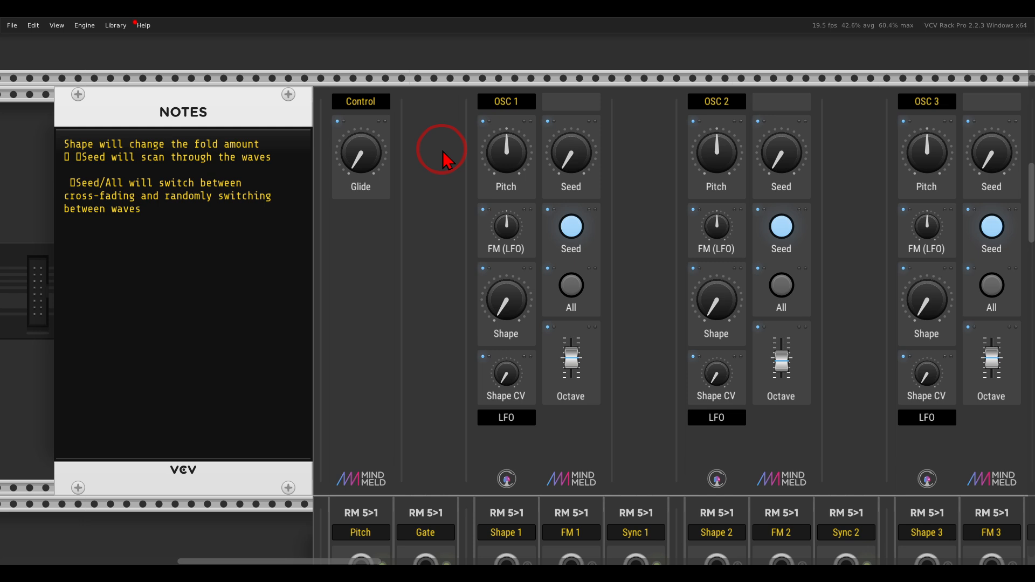
Try a higher Glide setting, look across the control panel sections, and return Glide to zero.
{"action": "left_click_drag", "start_coordinate": [357, 159], "coordinate": [353, 105]}
{"action": "left_click_drag", "start_coordinate": [743, 194], "coordinate": [519, 196]}
{"action": "left_click_drag", "start_coordinate": [789, 174], "coordinate": [472, 197]}
{"action": "left_click_drag", "start_coordinate": [251, 224], "coordinate": [820, 204]}
{"action": "left_click_drag", "start_coordinate": [394, 166], "coordinate": [428, 261]}
{"action": "scroll", "coordinate": [558, 266], "scroll_direction": "right", "scroll_amount": 3}
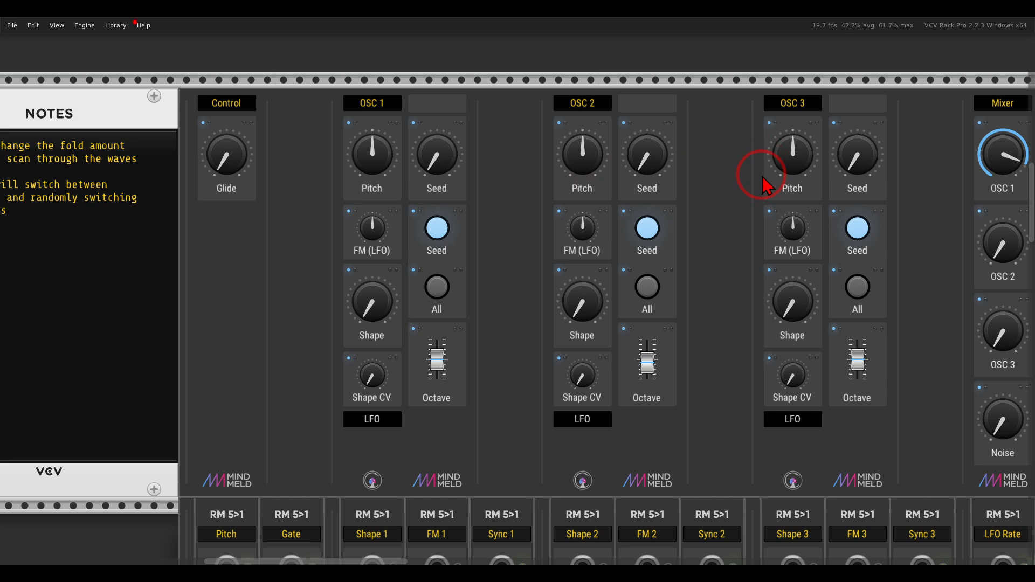
Check OSC 1's Pitch and Seed controls against the oscillator section in the Taiga front panel photo.
{"action": "mouse_move", "coordinate": [390, 159]}
{"action": "mouse_move", "coordinate": [382, 155]}
{"action": "left_mouse_down"}
{"action": "mouse_move", "coordinate": [377, 176]}
{"action": "mouse_move", "coordinate": [370, 115]}
{"action": "mouse_move", "coordinate": [374, 168]}
{"action": "mouse_move", "coordinate": [368, 144]}
{"action": "left_mouse_up"}
{"action": "mouse_move", "coordinate": [443, 157]}
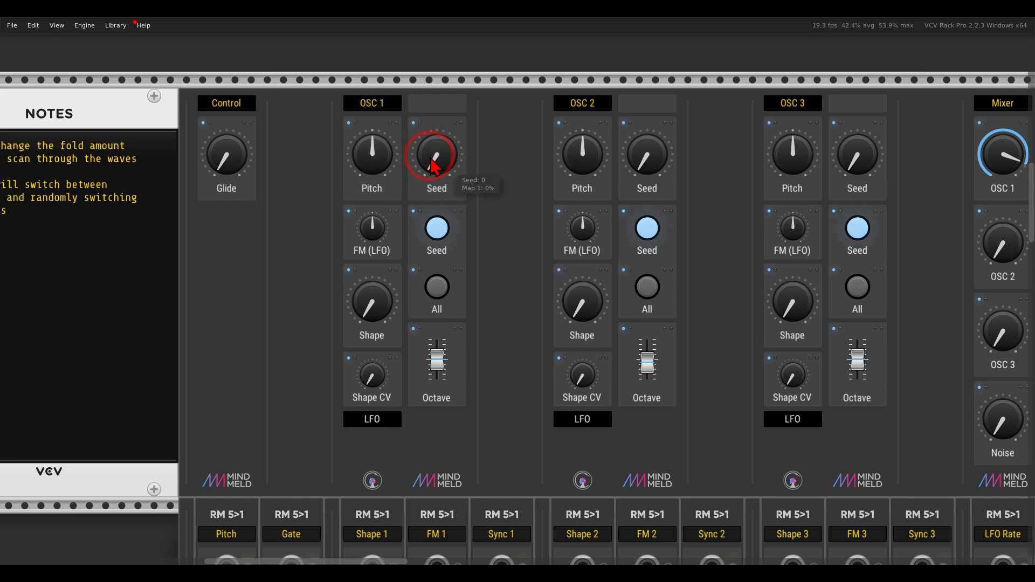
{"action": "left_click", "coordinate": [842, 572]}
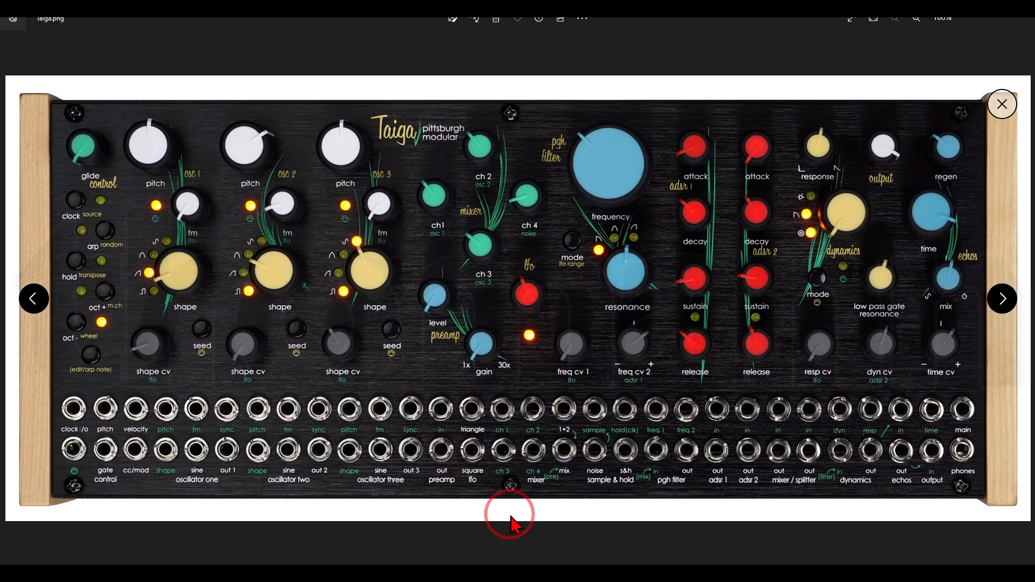
{"action": "left_click", "coordinate": [538, 578]}
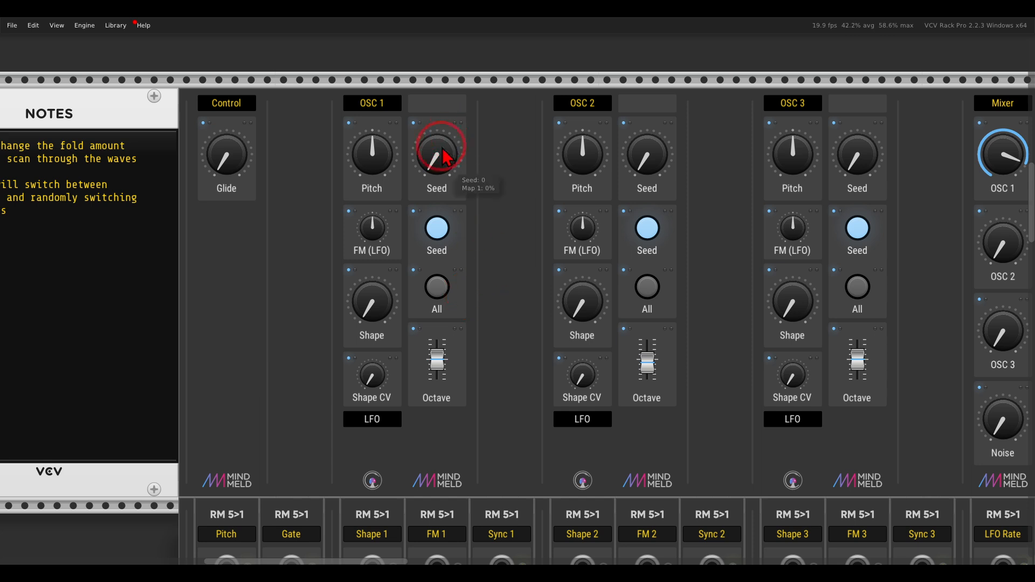
Turn up the Seed, Shape and Shape CV knobs of OSC 1.
{"action": "mouse_move", "coordinate": [447, 168]}
{"action": "left_mouse_down"}
{"action": "mouse_move", "coordinate": [439, 97]}
{"action": "mouse_move", "coordinate": [434, 156]}
{"action": "mouse_move", "coordinate": [426, 108]}
{"action": "mouse_move", "coordinate": [427, 39]}
{"action": "mouse_move", "coordinate": [439, 86]}
{"action": "mouse_move", "coordinate": [430, 152]}
{"action": "mouse_move", "coordinate": [428, 50]}
{"action": "mouse_move", "coordinate": [453, 190]}
{"action": "mouse_move", "coordinate": [430, 102]}
{"action": "mouse_move", "coordinate": [431, 156]}
{"action": "left_mouse_up"}
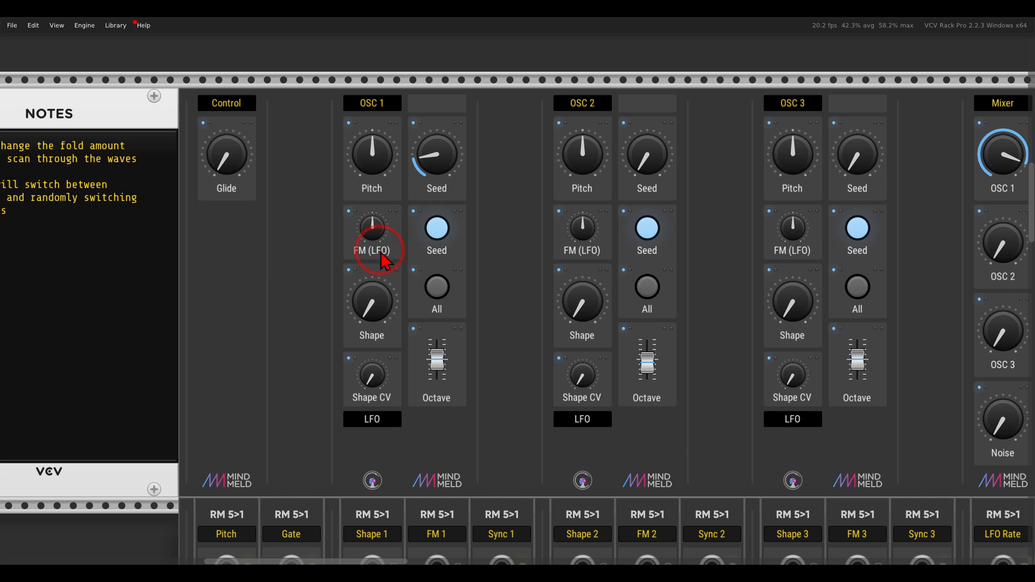
{"action": "left_click_drag", "start_coordinate": [372, 235], "coordinate": [368, 232]}
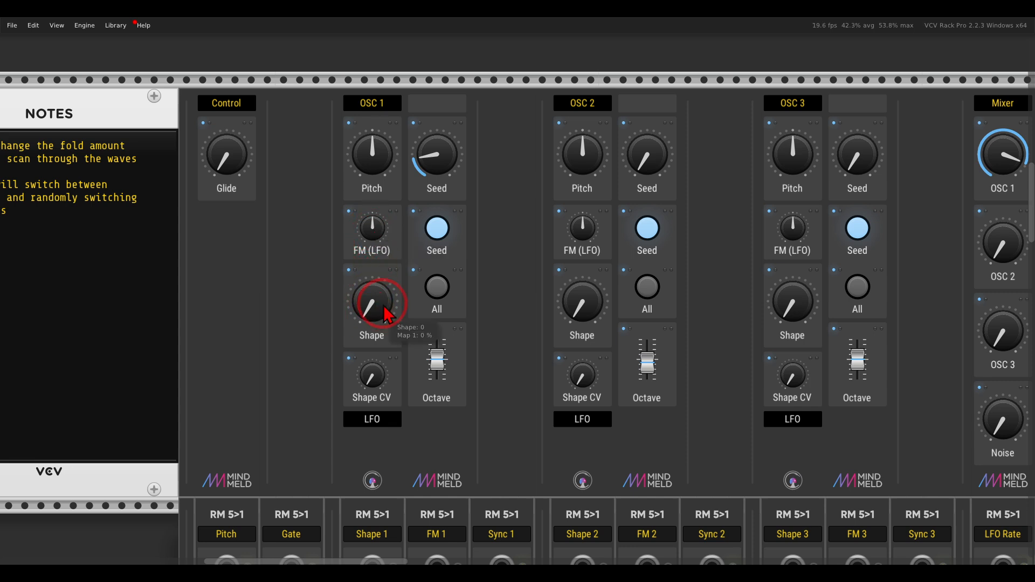
{"action": "left_click_drag", "start_coordinate": [380, 315], "coordinate": [380, 243]}
{"action": "mouse_move", "coordinate": [417, 181]}
{"action": "left_mouse_down"}
{"action": "mouse_move", "coordinate": [423, 133]}
{"action": "mouse_move", "coordinate": [422, 185]}
{"action": "left_mouse_up"}
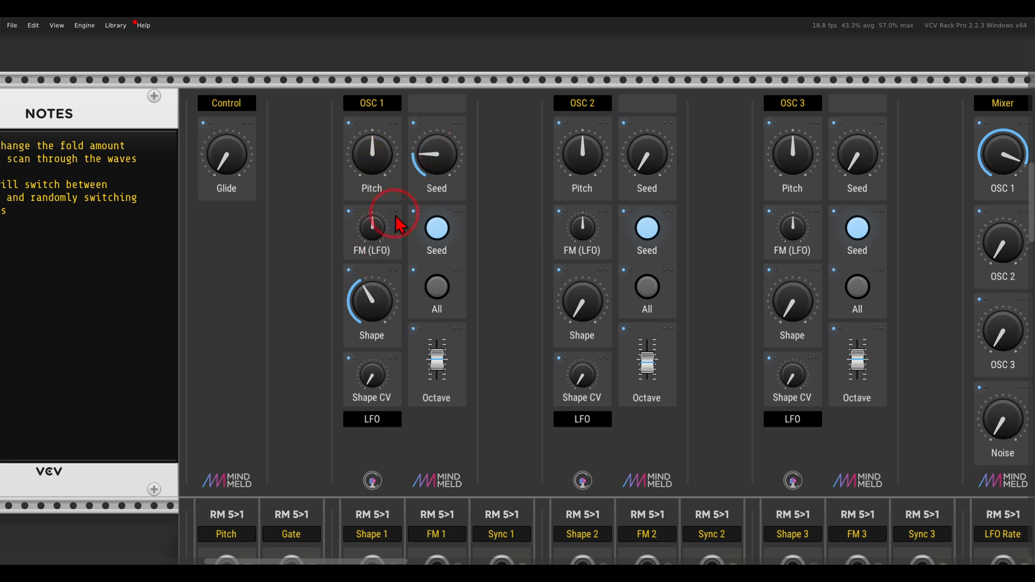
{"action": "mouse_move", "coordinate": [363, 295]}
{"action": "left_mouse_down"}
{"action": "mouse_move", "coordinate": [358, 238]}
{"action": "mouse_move", "coordinate": [367, 302]}
{"action": "left_mouse_up"}
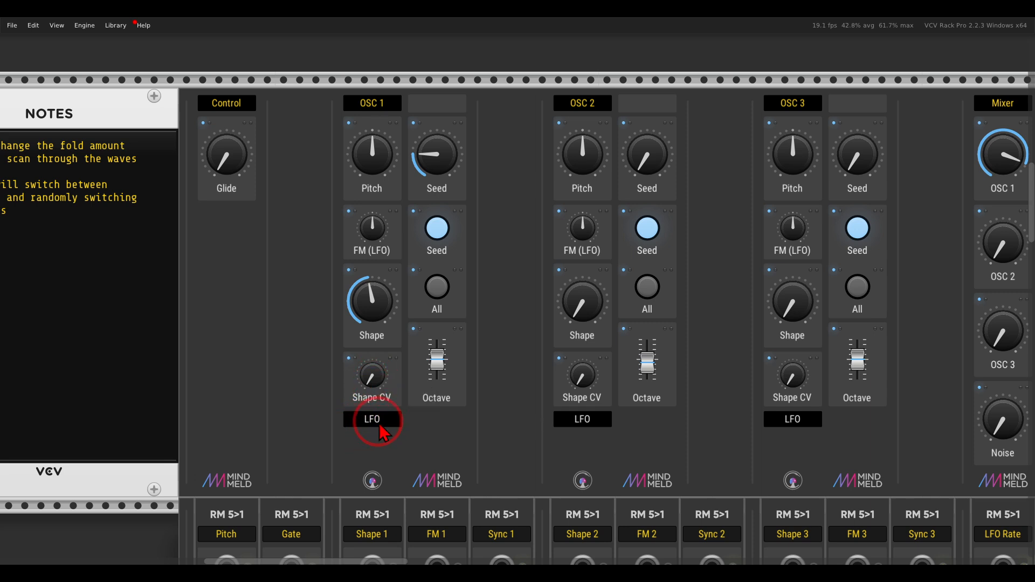
{"action": "left_click_drag", "start_coordinate": [370, 380], "coordinate": [363, 313]}
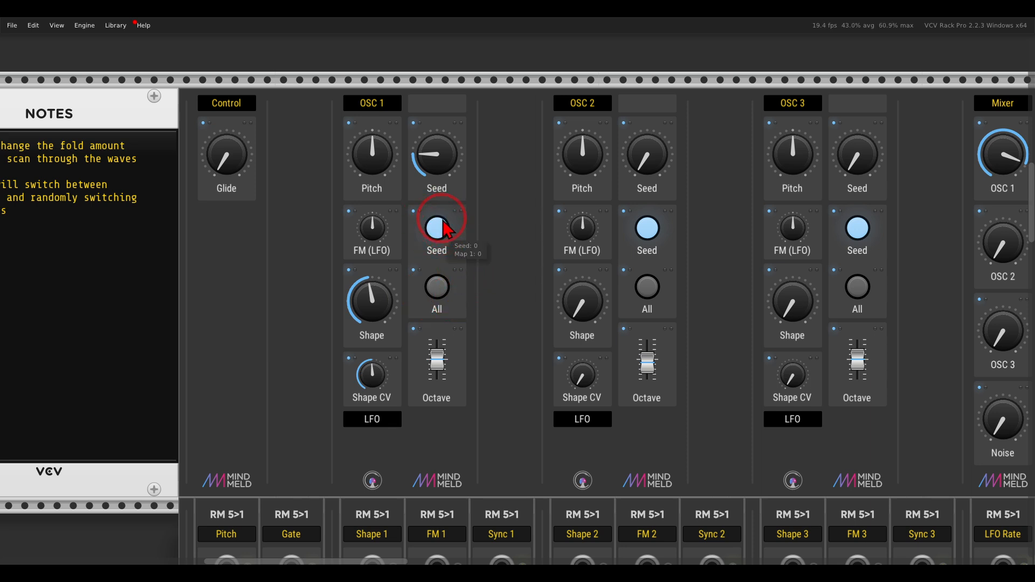
Return OSC 1's Shape to zero and toggle its wave switching between All and Seed, ending on Seed.
{"action": "left_click", "coordinate": [438, 287]}
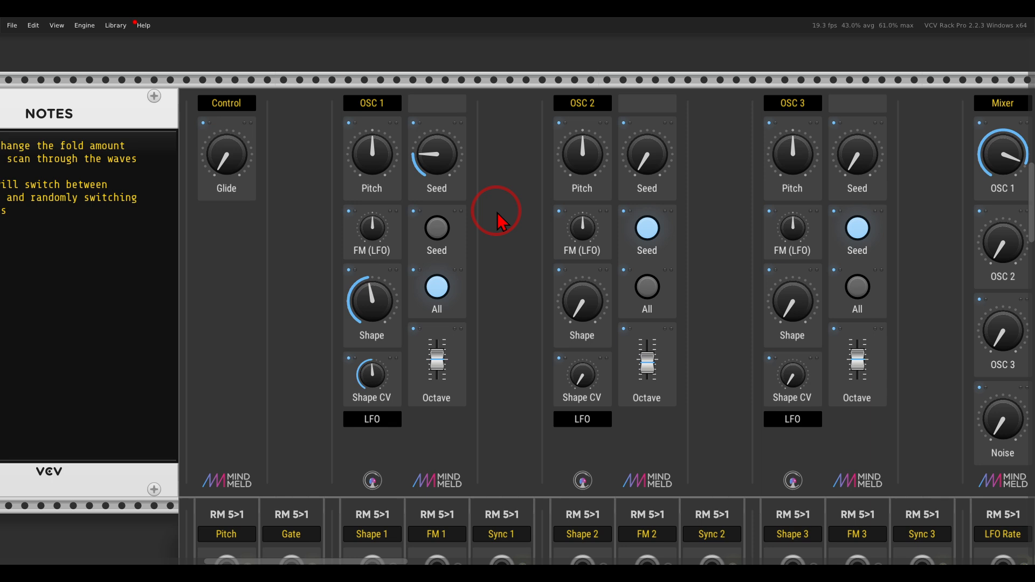
{"action": "left_click_drag", "start_coordinate": [365, 296], "coordinate": [372, 388]}
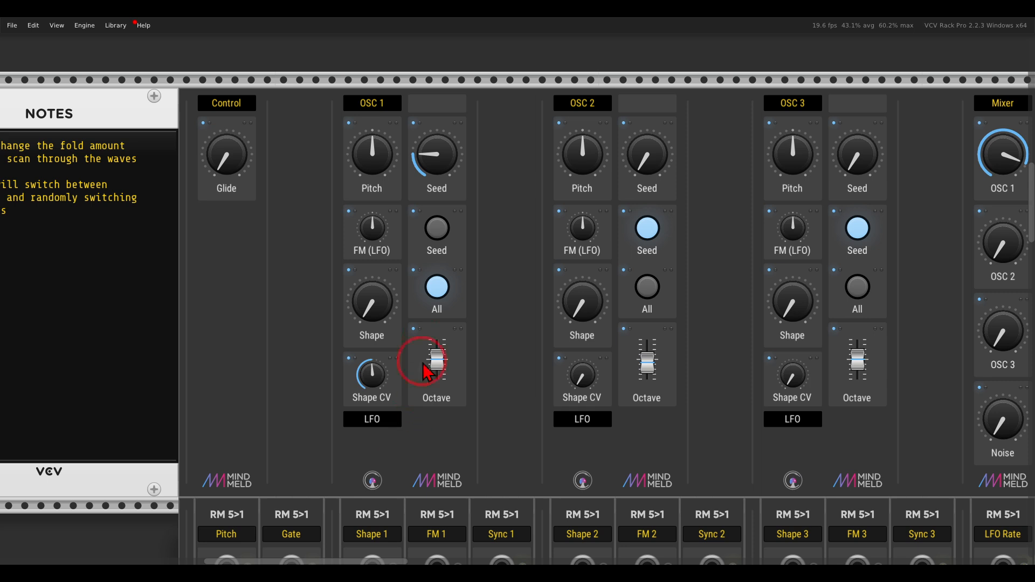
{"action": "left_click", "coordinate": [441, 227]}
{"action": "left_click", "coordinate": [447, 286]}
{"action": "left_click", "coordinate": [442, 231]}
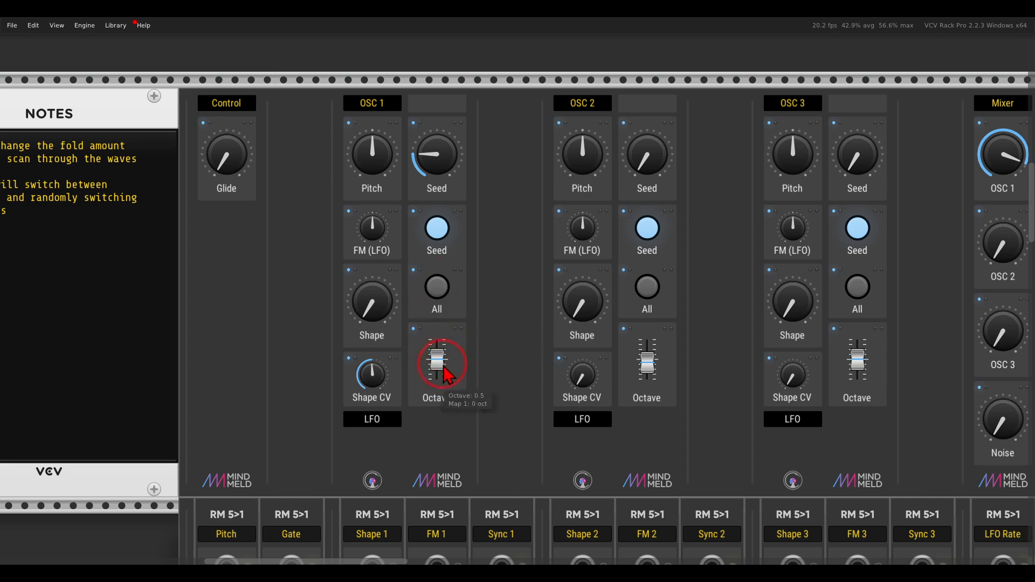
Examine the RouteMaster patch points and the oscillator modules they feed beneath the control panel.
{"action": "left_click_drag", "start_coordinate": [297, 477], "coordinate": [465, 128]}
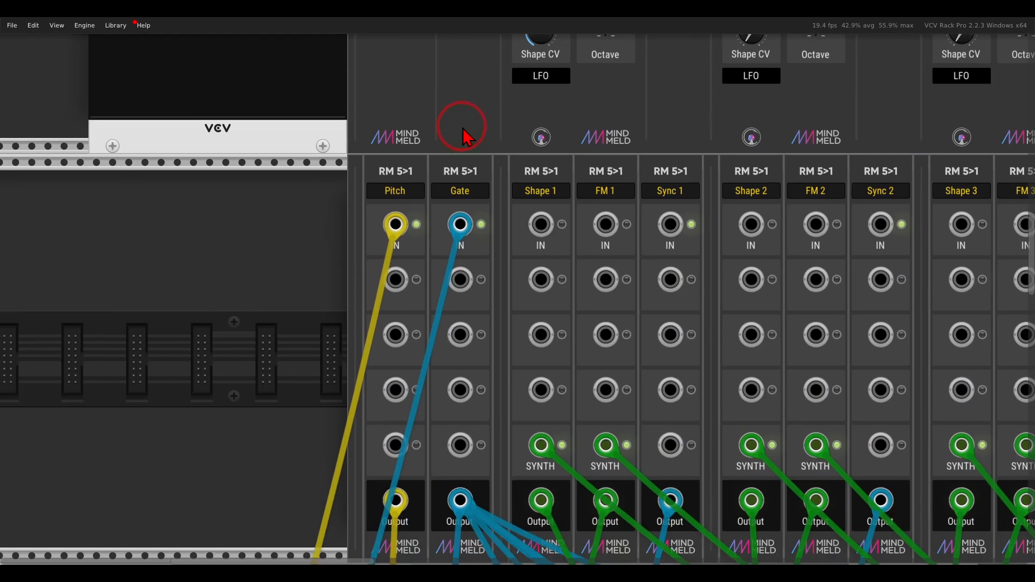
{"action": "scroll", "coordinate": [414, 157], "scroll_direction": "down", "scroll_amount": 13}
{"action": "scroll", "coordinate": [426, 167], "scroll_direction": "down", "scroll_amount": 2}
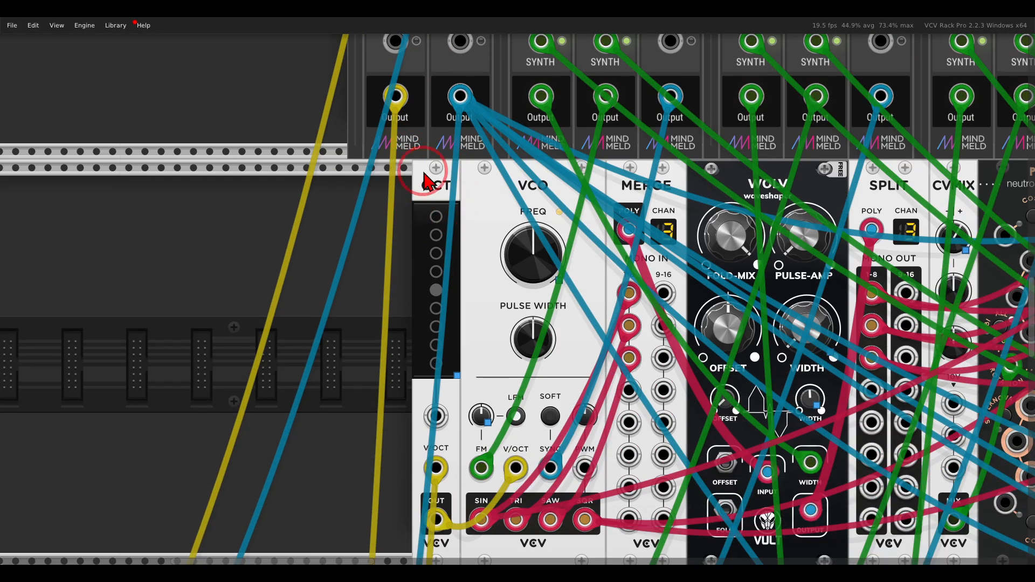
{"action": "scroll", "coordinate": [676, 227], "scroll_direction": "up", "scroll_amount": 9}
{"action": "scroll", "coordinate": [674, 224], "scroll_direction": "up", "scroll_amount": 18}
Lower OSC 1's Octave to -1 oct and turn up its Seed to just past the middle.
{"action": "left_click_drag", "start_coordinate": [672, 219], "coordinate": [531, 165]}
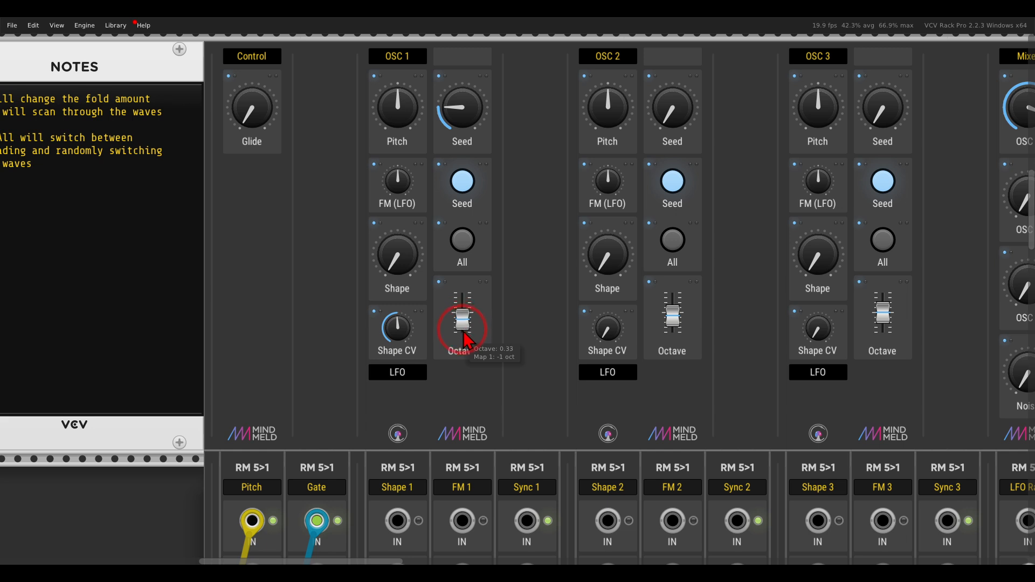
{"action": "left_click_drag", "start_coordinate": [462, 106], "coordinate": [467, 54]}
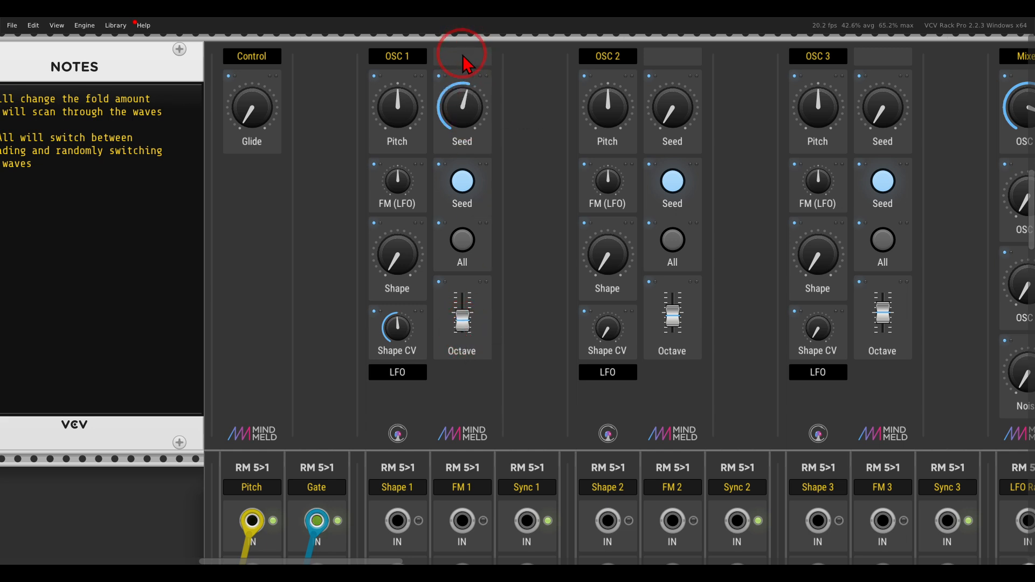
{"action": "left_click_drag", "start_coordinate": [474, 66], "coordinate": [441, 77]}
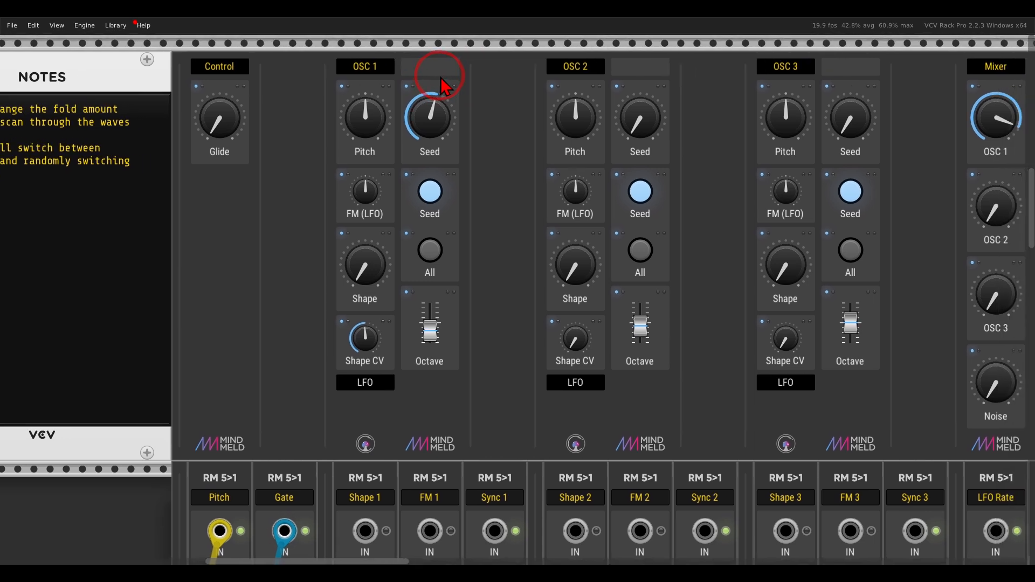
Bring up OSC 2 and OSC 3 in the Mixer and raise the Seed of both oscillators.
{"action": "left_click_drag", "start_coordinate": [621, 156], "coordinate": [419, 99]}
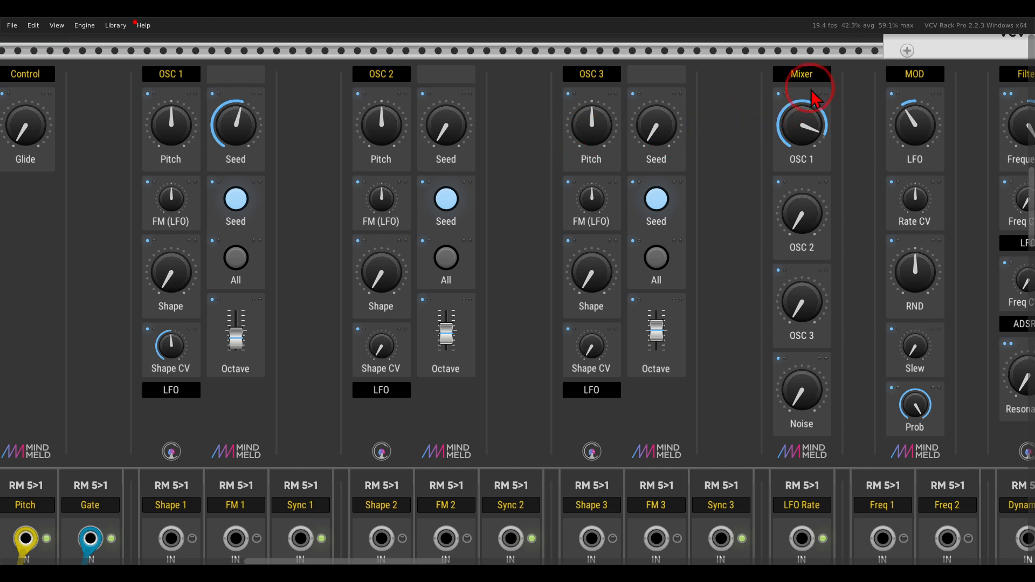
{"action": "left_click_drag", "start_coordinate": [801, 215], "coordinate": [768, 90]}
{"action": "left_click_drag", "start_coordinate": [789, 310], "coordinate": [770, 167]}
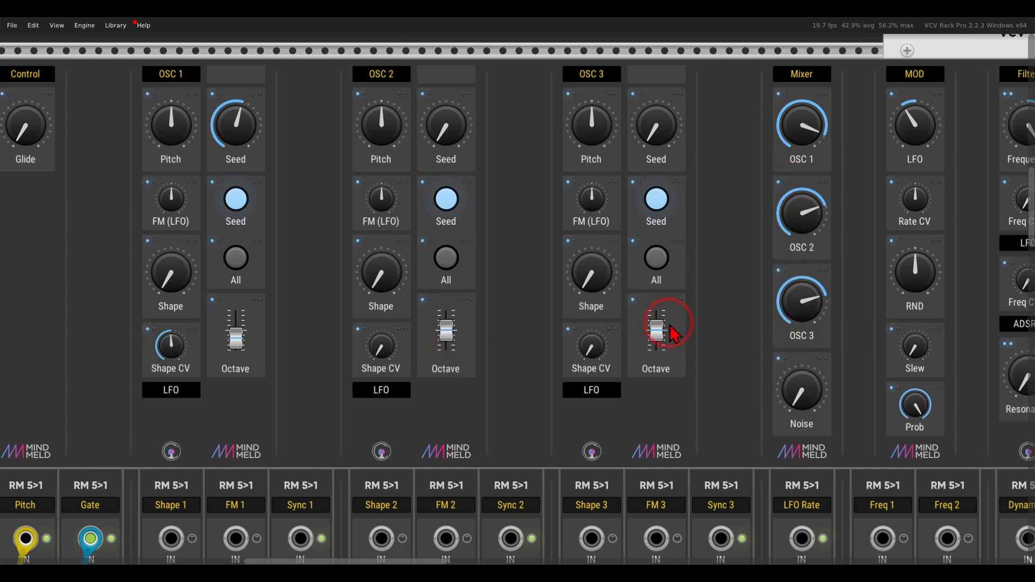
{"action": "left_click_drag", "start_coordinate": [462, 143], "coordinate": [450, 88]}
{"action": "left_click_drag", "start_coordinate": [656, 132], "coordinate": [585, 97]}
Change OSC 3's wave switching to All and turn up its Shape and Shape CV.
{"action": "left_click", "coordinate": [658, 268]}
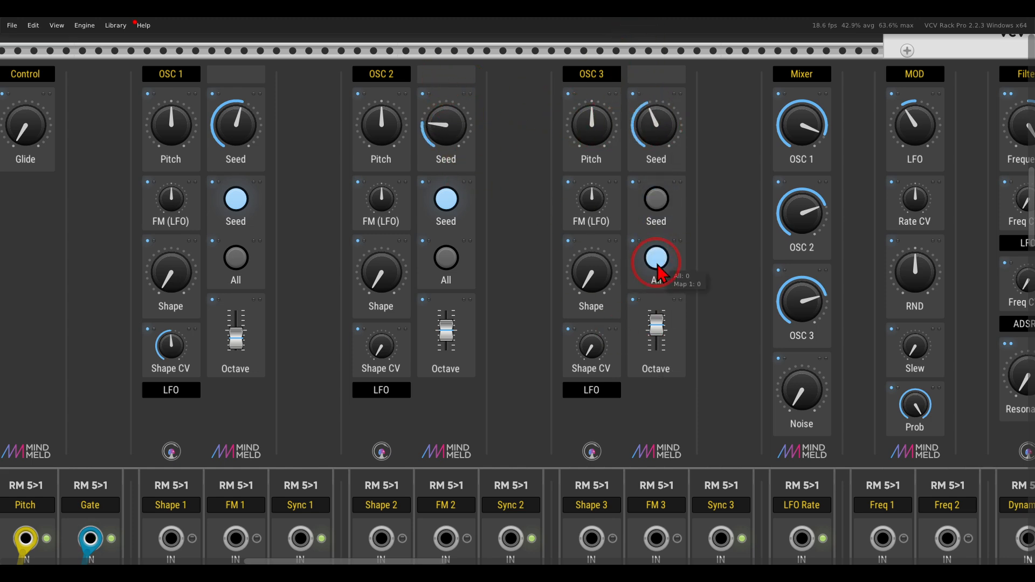
{"action": "left_click_drag", "start_coordinate": [593, 273], "coordinate": [580, 226]}
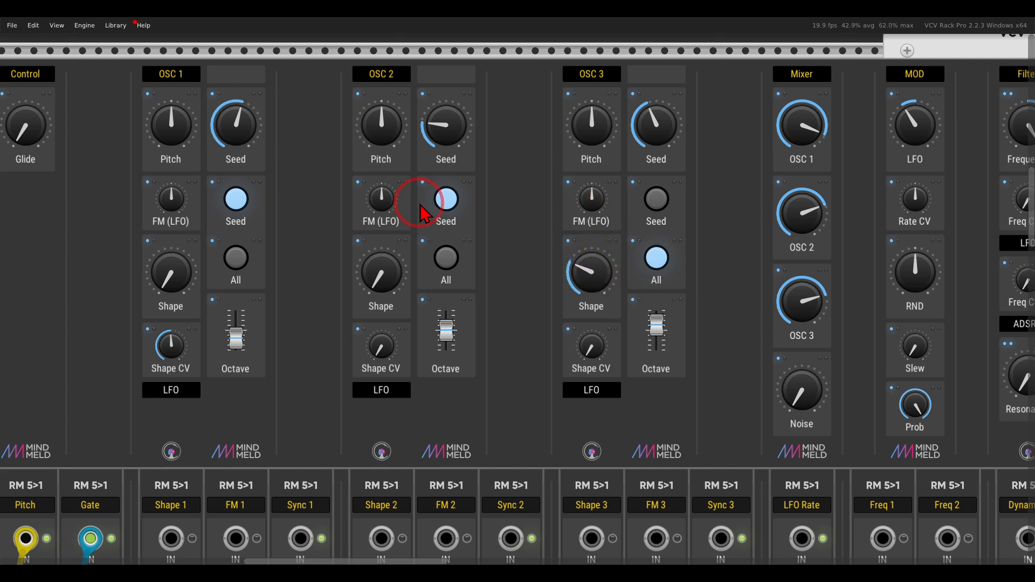
{"action": "left_click_drag", "start_coordinate": [584, 351], "coordinate": [569, 267]}
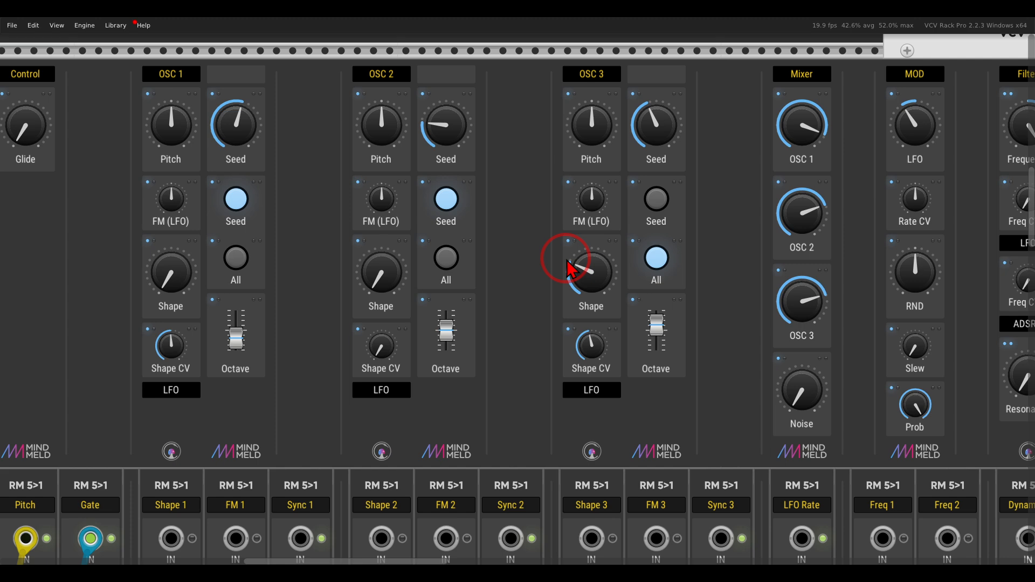
Turn down OSC 1's Seed to about a quarter and bring up a little Noise in the Mixer.
{"action": "left_click_drag", "start_coordinate": [235, 128], "coordinate": [241, 186]}
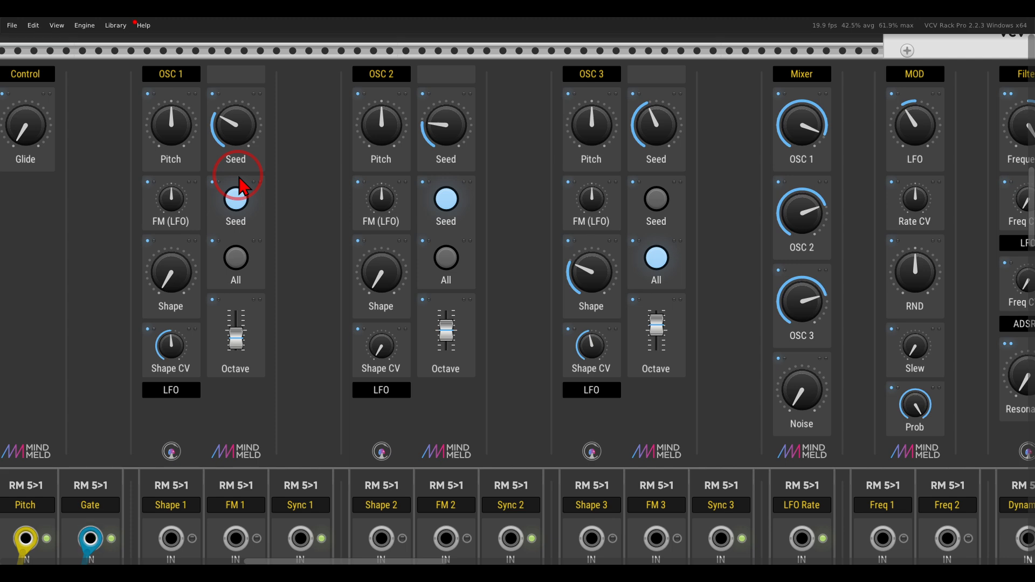
{"action": "left_click_drag", "start_coordinate": [801, 389], "coordinate": [363, 331]}
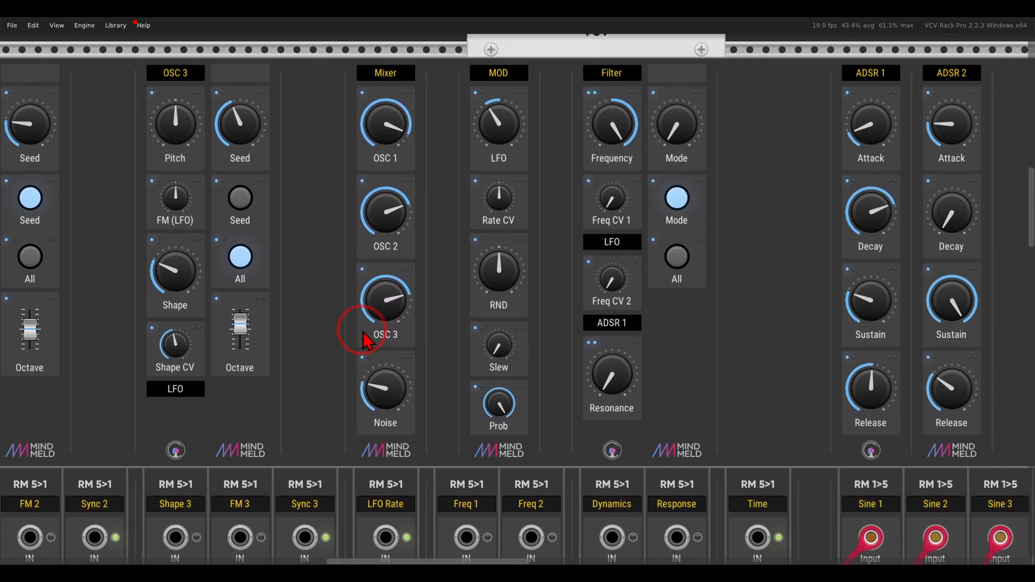
Raise the LFO rate in the MOD section and fine-tune OSC 3's FM (LFO) amount close to centre.
{"action": "left_click_drag", "start_coordinate": [325, 179], "coordinate": [471, 188]}
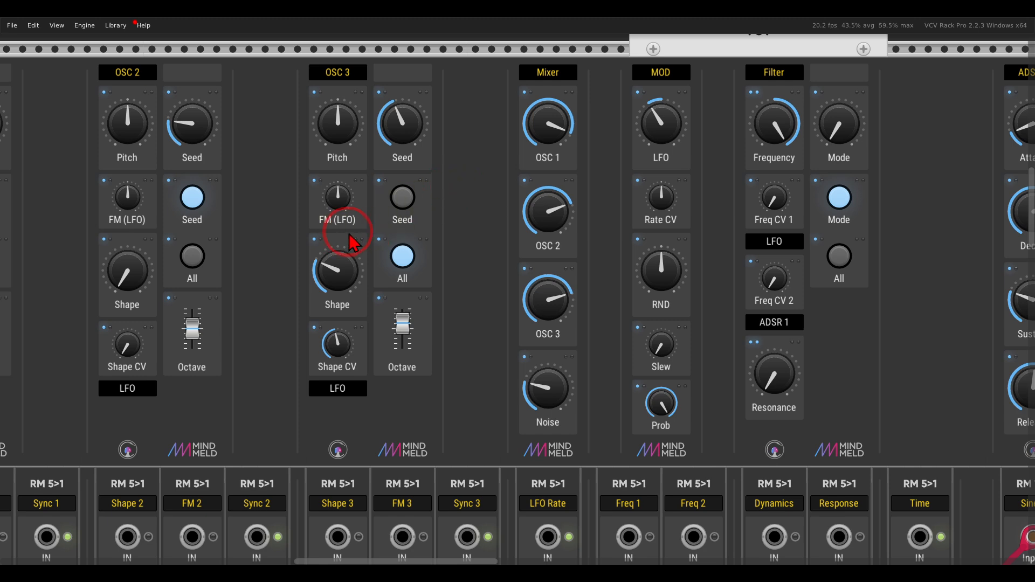
{"action": "mouse_move", "coordinate": [341, 212]}
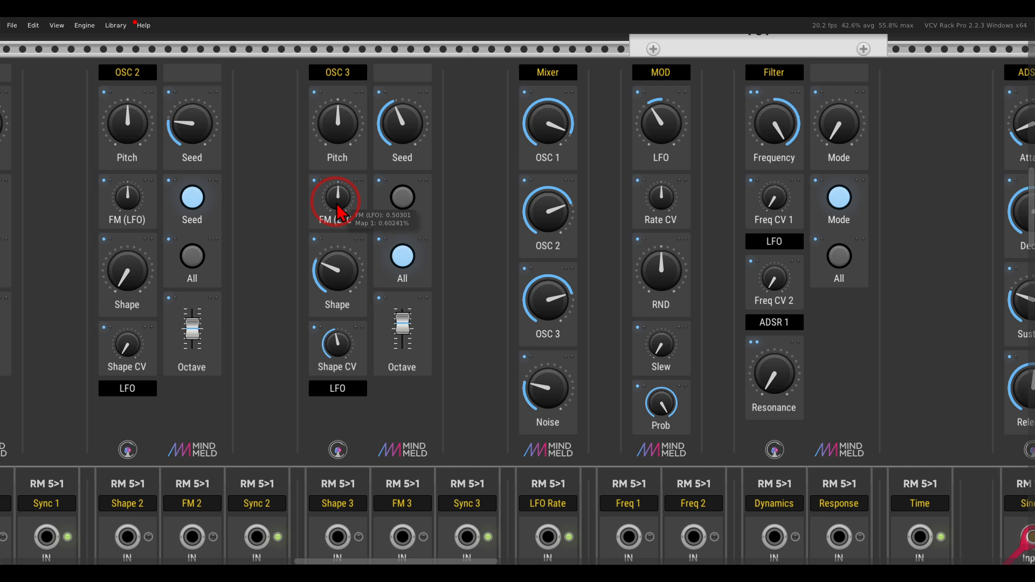
{"action": "left_click_drag", "start_coordinate": [640, 129], "coordinate": [630, 97]}
{"action": "left_click", "coordinate": [336, 200]}
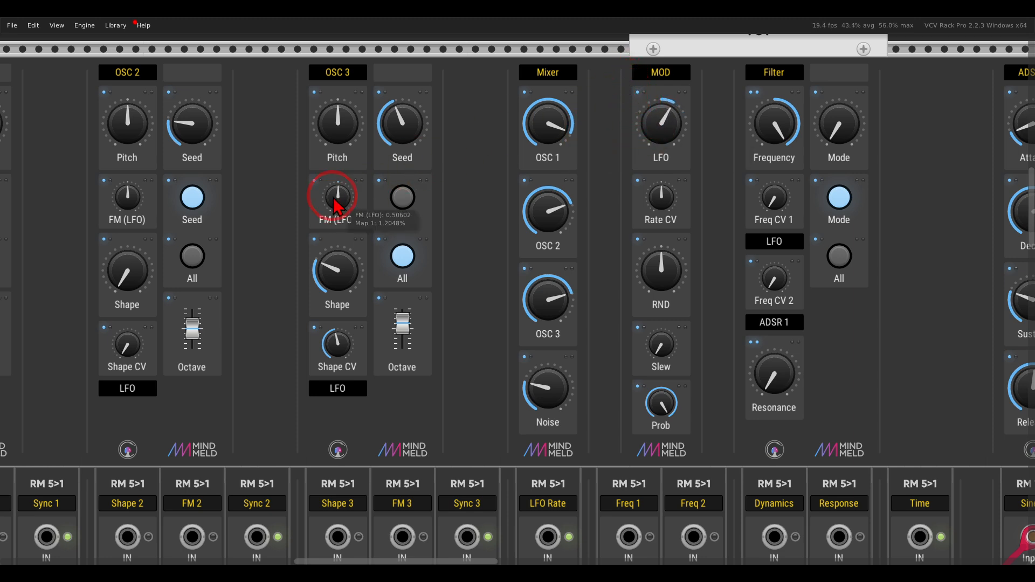
{"action": "left_click_drag", "start_coordinate": [336, 201], "coordinate": [331, 200]}
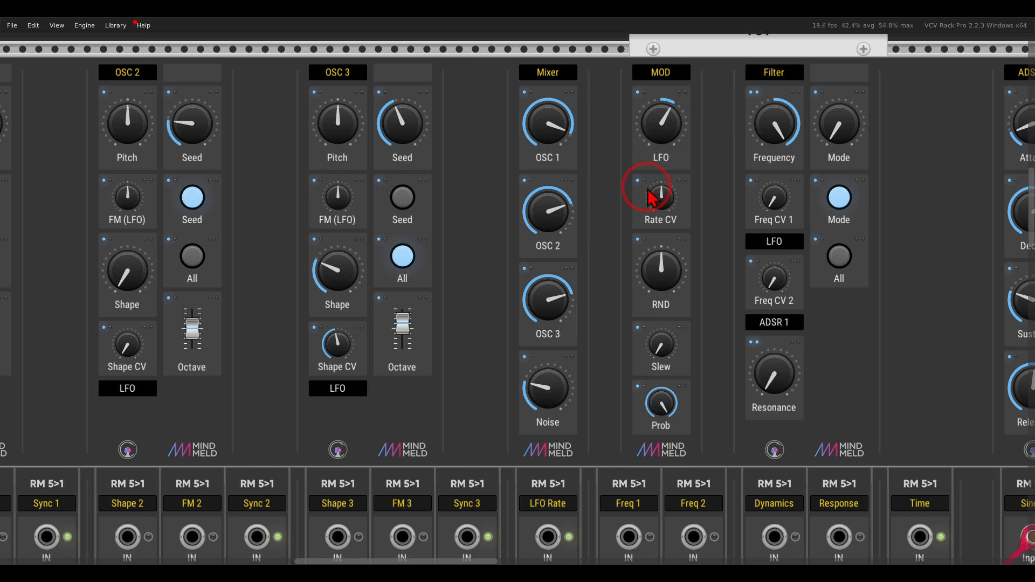
Try out the RND and Slew knobs in the MOD section and return both to their starting positions.
{"action": "left_click_drag", "start_coordinate": [667, 283], "coordinate": [529, 258]}
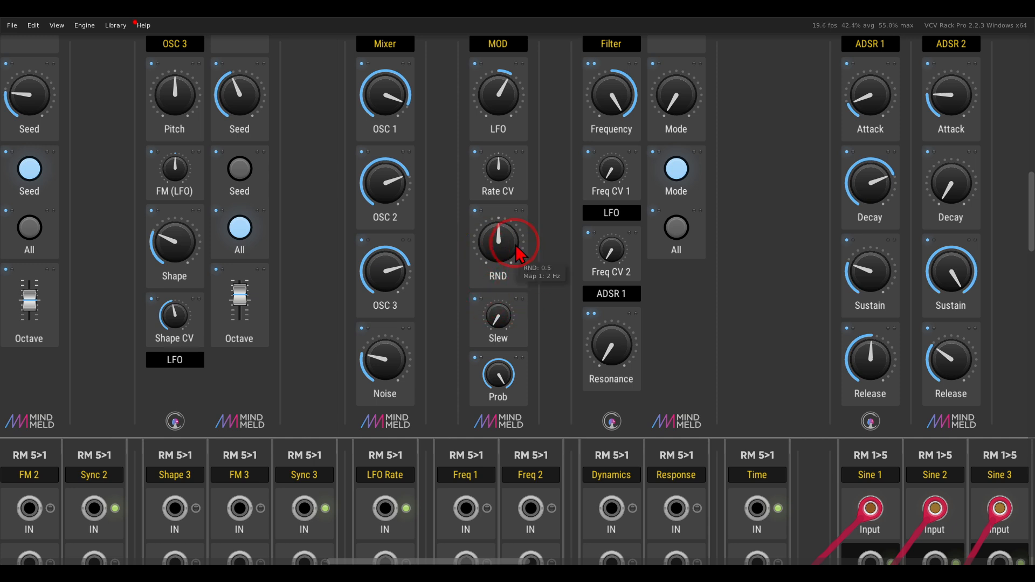
{"action": "left_click", "coordinate": [504, 243]}
{"action": "mouse_move", "coordinate": [505, 246]}
{"action": "left_mouse_down"}
{"action": "mouse_move", "coordinate": [499, 211]}
{"action": "mouse_move", "coordinate": [495, 229]}
{"action": "left_mouse_up"}
{"action": "double_click", "coordinate": [495, 235]}
{"action": "left_click", "coordinate": [503, 321]}
{"action": "left_click_drag", "start_coordinate": [504, 327], "coordinate": [508, 354]}
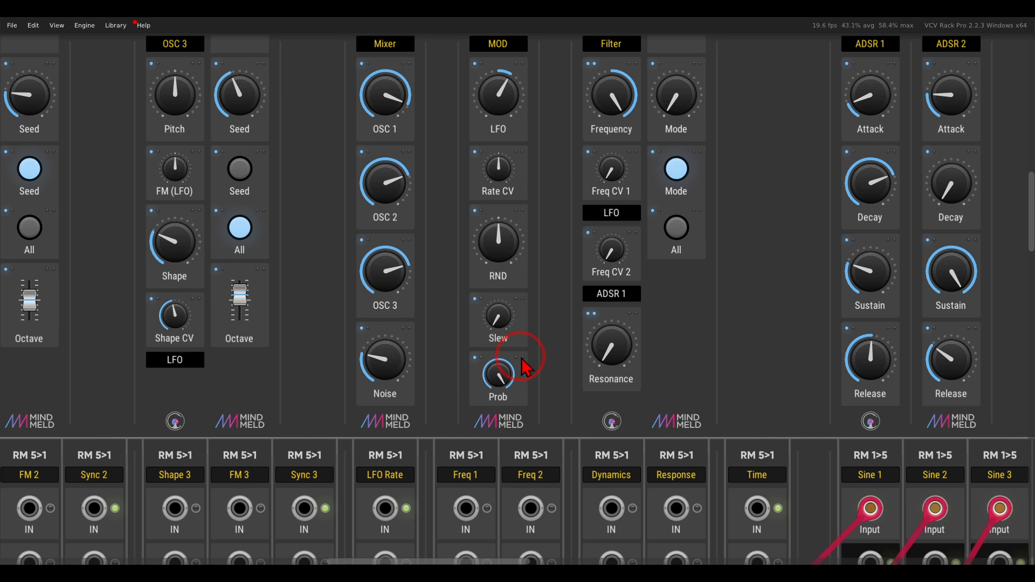
Set the Filter's Frequency to 0.5 and turn up its Mode knob to scan the filter modes.
{"action": "left_click_drag", "start_coordinate": [557, 265], "coordinate": [394, 295]}
{"action": "mouse_move", "coordinate": [448, 124]}
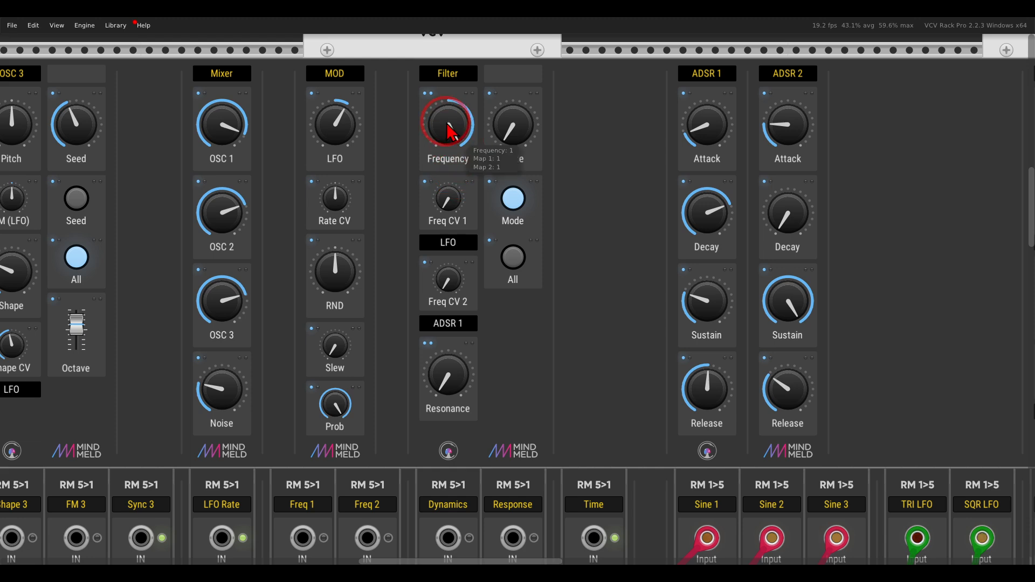
{"action": "mouse_move", "coordinate": [447, 127]}
{"action": "left_mouse_down"}
{"action": "mouse_move", "coordinate": [479, 282]}
{"action": "mouse_move", "coordinate": [434, 41]}
{"action": "mouse_move", "coordinate": [472, 114]}
{"action": "mouse_move", "coordinate": [453, 122]}
{"action": "left_mouse_up"}
{"action": "left_click", "coordinate": [512, 127]}
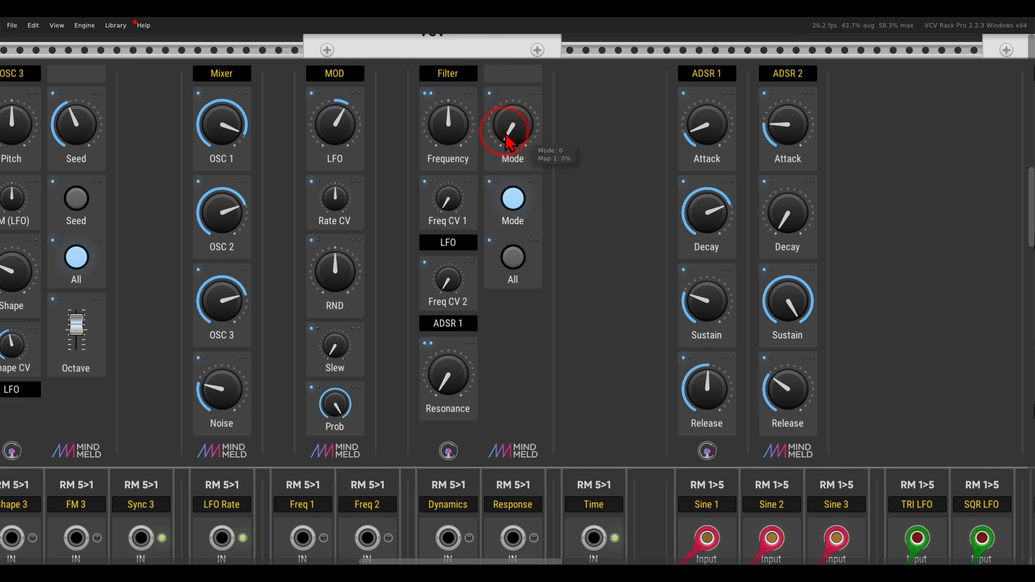
{"action": "mouse_move", "coordinate": [521, 131]}
{"action": "left_mouse_down"}
{"action": "mouse_move", "coordinate": [493, 46]}
{"action": "mouse_move", "coordinate": [508, 120]}
{"action": "mouse_move", "coordinate": [488, 27]}
{"action": "mouse_move", "coordinate": [502, 38]}
{"action": "mouse_move", "coordinate": [539, 200]}
{"action": "mouse_move", "coordinate": [509, 120]}
{"action": "mouse_move", "coordinate": [497, 23]}
{"action": "mouse_move", "coordinate": [513, 120]}
{"action": "left_mouse_up"}
Turn up the Filter's Freq CV 1, Freq CV 2 and Resonance, and slow the MOD section's LFO slightly.
{"action": "left_click_drag", "start_coordinate": [447, 198], "coordinate": [423, 153]}
{"action": "left_click_drag", "start_coordinate": [340, 122], "coordinate": [343, 127]}
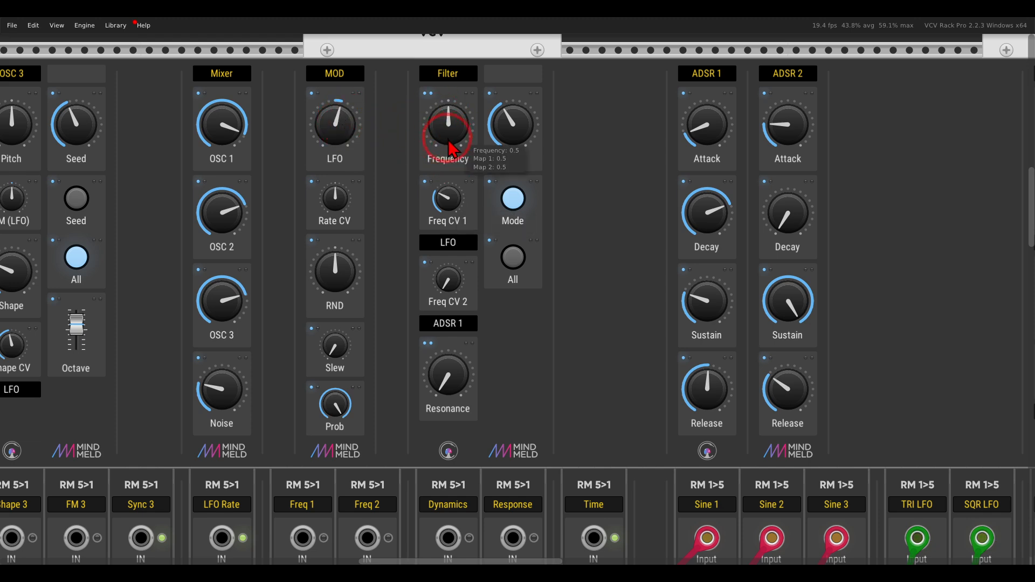
{"action": "left_click_drag", "start_coordinate": [447, 378], "coordinate": [437, 323]}
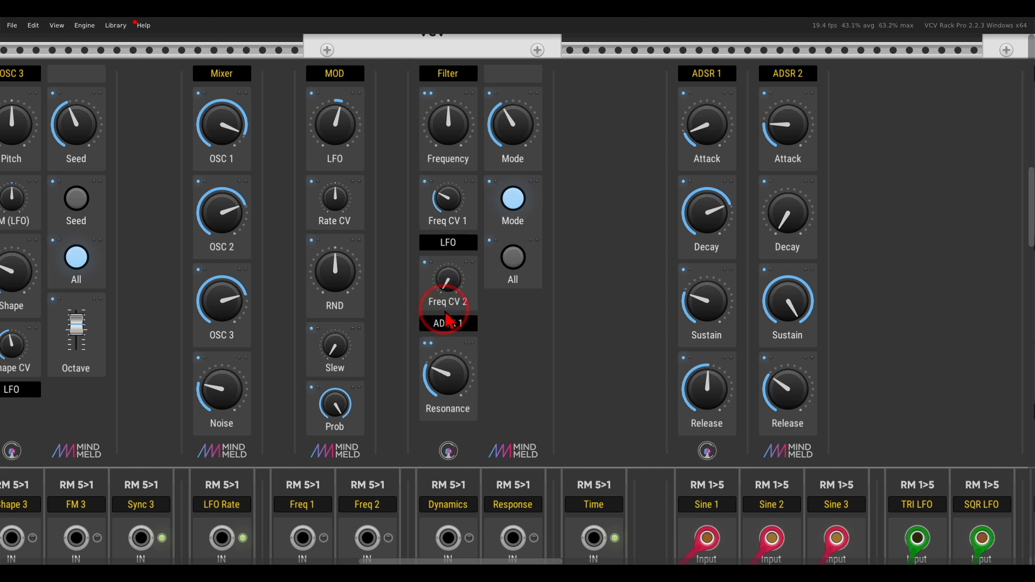
{"action": "left_click_drag", "start_coordinate": [449, 286], "coordinate": [448, 237]}
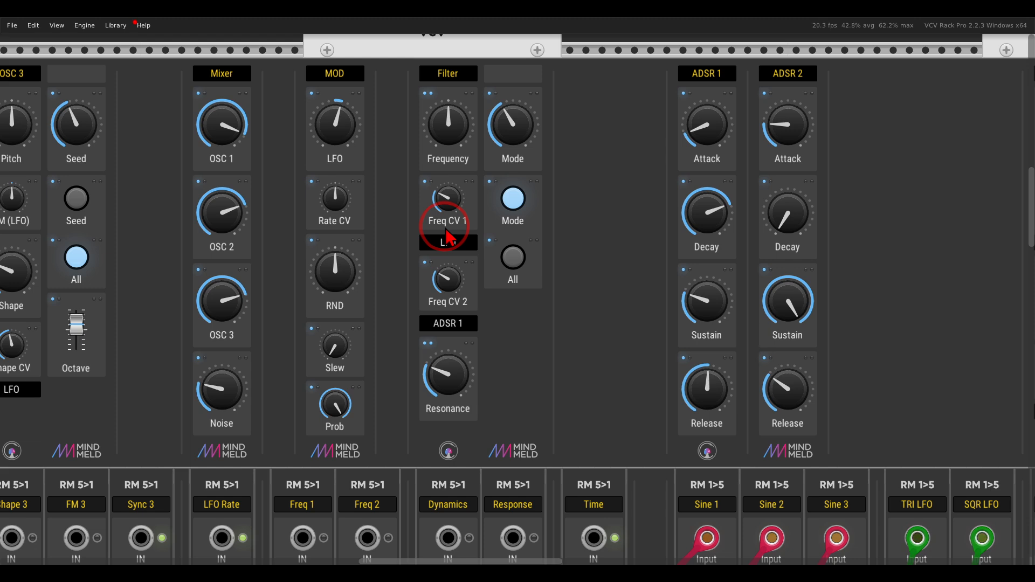
Return the Filter's Mode knob to zero, try the All switching, and set it back to Mode.
{"action": "left_click_drag", "start_coordinate": [535, 147], "coordinate": [527, 231]}
{"action": "left_click", "coordinate": [523, 276]}
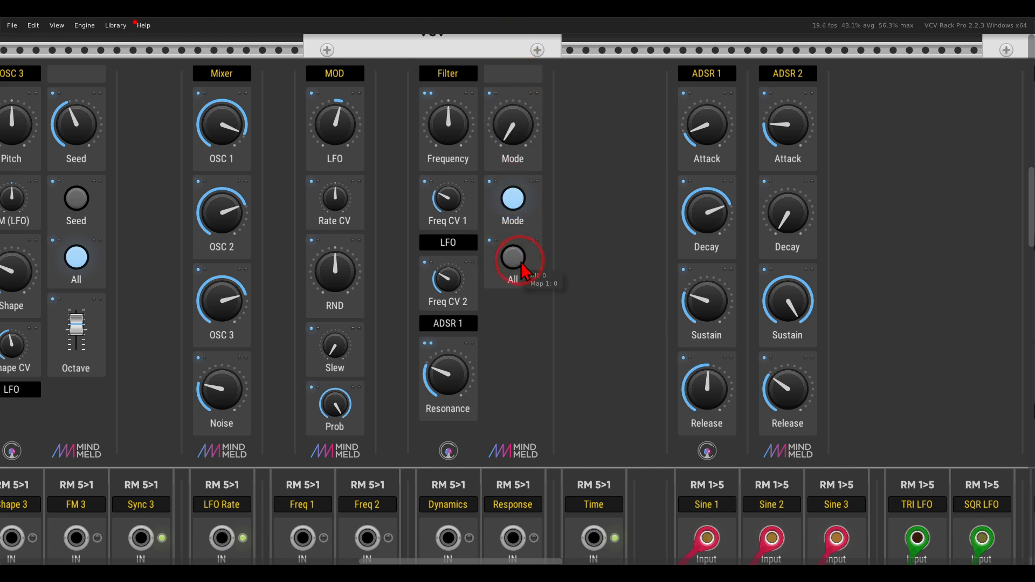
{"action": "left_click", "coordinate": [521, 268]}
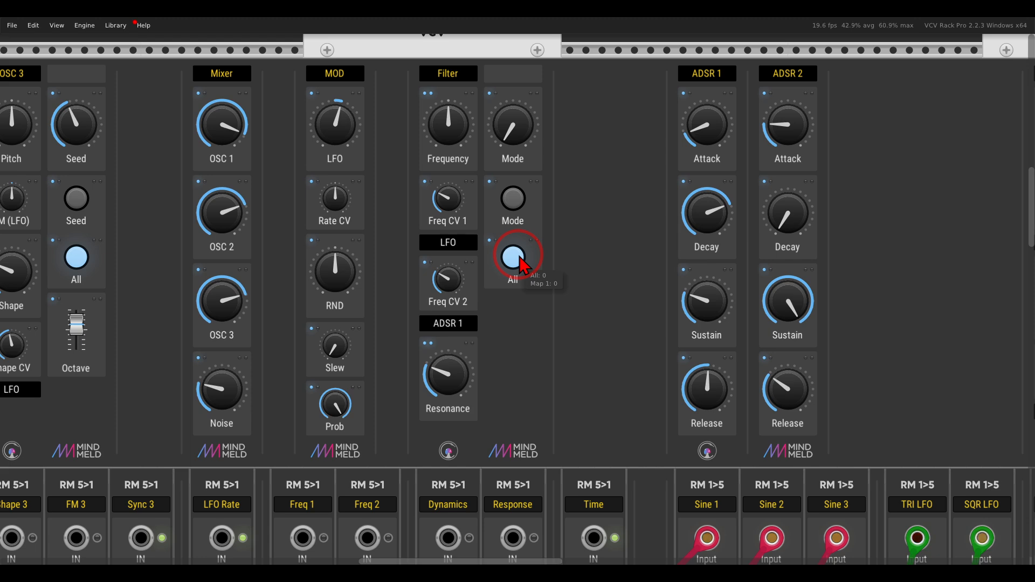
{"action": "left_click", "coordinate": [513, 199]}
Try the Dynamics knob in the Dynamics section at maximum and reset it to zero.
{"action": "left_click_drag", "start_coordinate": [622, 177], "coordinate": [516, 171]}
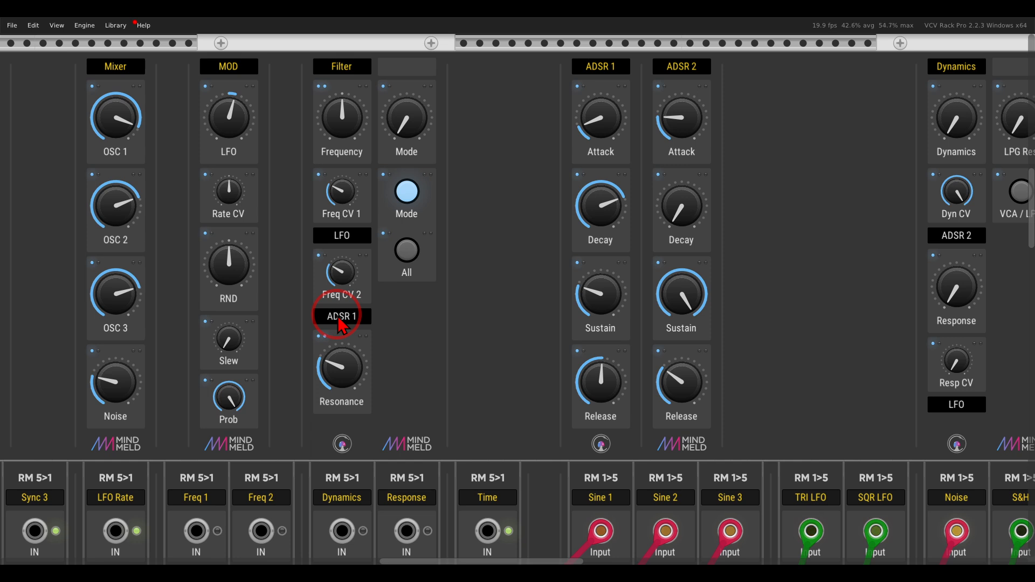
{"action": "left_click_drag", "start_coordinate": [619, 317], "coordinate": [326, 345]}
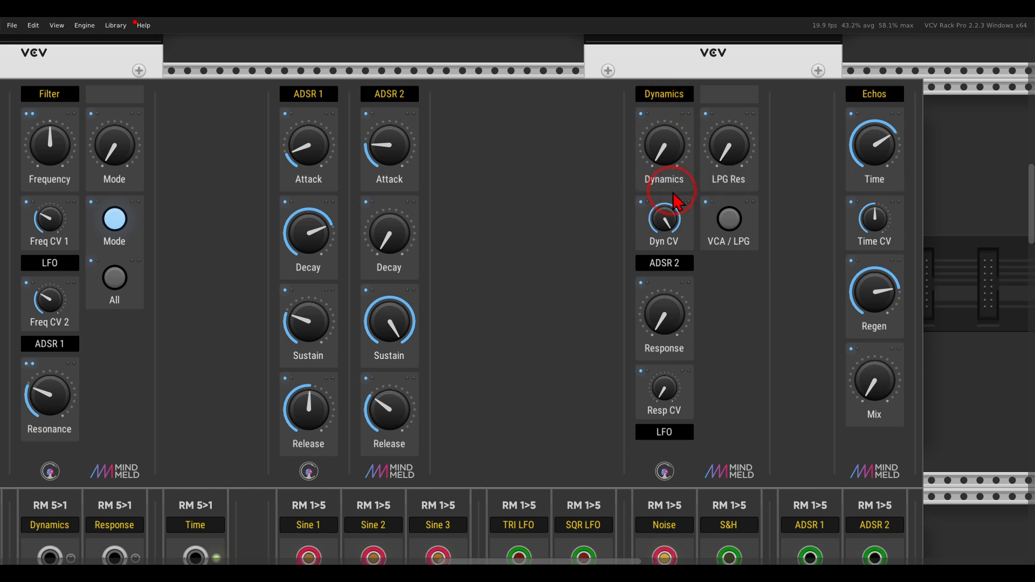
{"action": "left_click_drag", "start_coordinate": [663, 149], "coordinate": [659, 51]}
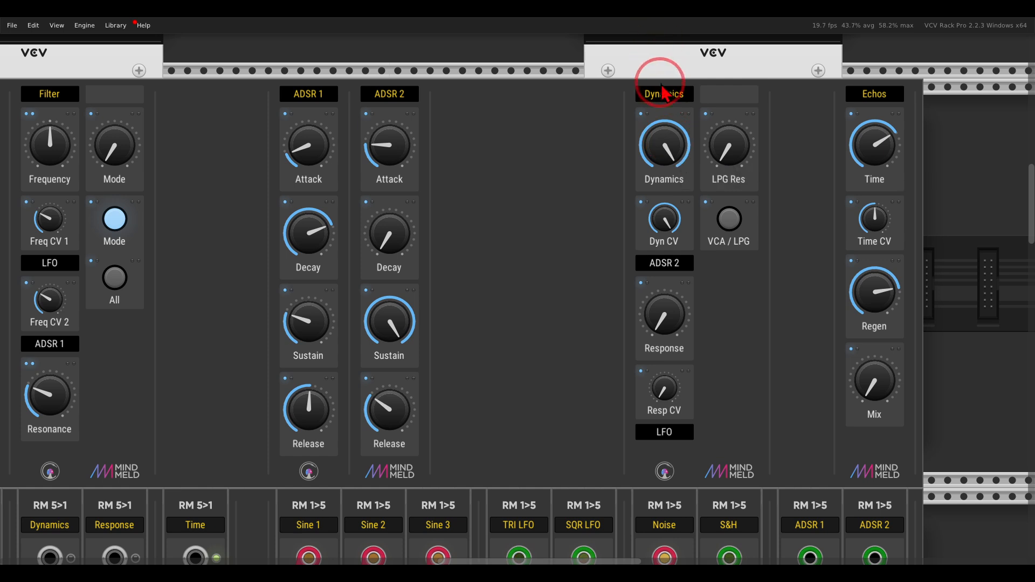
{"action": "double_click", "coordinate": [669, 146]}
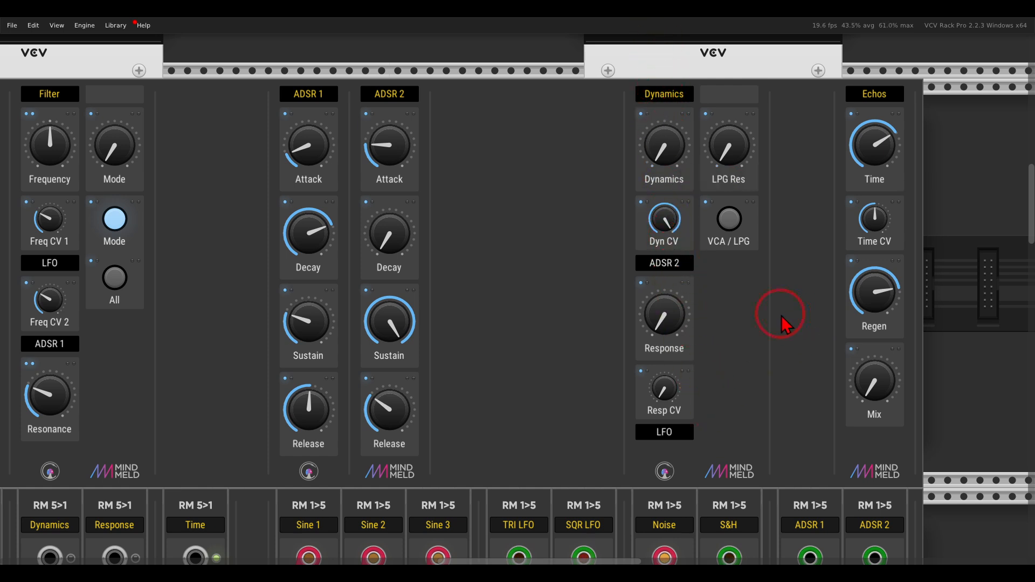
Toggle the VCA / LPG switch repeatedly, ending off, and sweep Dyn CV down and back up to 100%.
{"action": "left_click", "coordinate": [733, 228]}
{"action": "left_click", "coordinate": [732, 228]}
{"action": "left_click", "coordinate": [732, 229]}
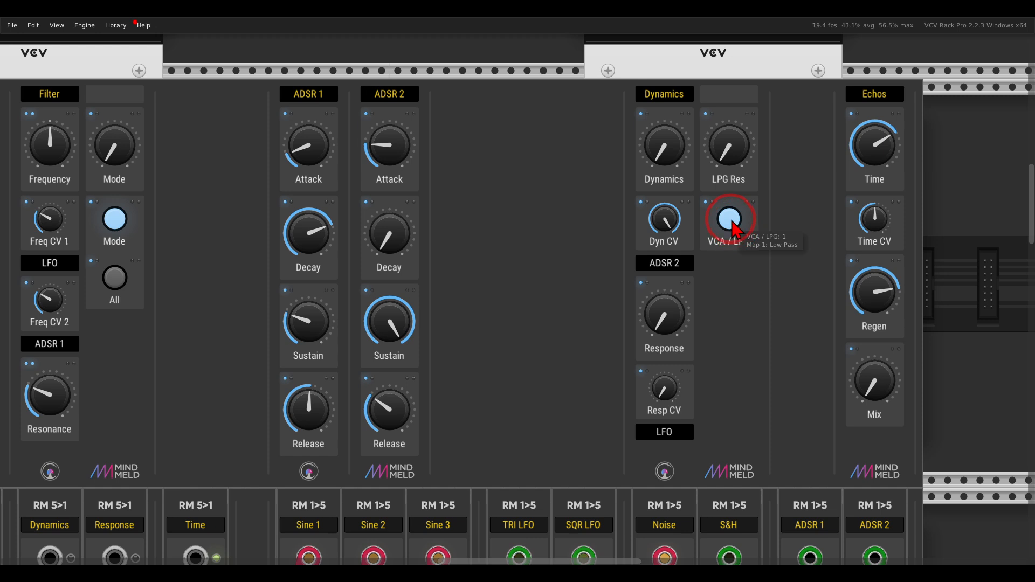
{"action": "left_click", "coordinate": [733, 229]}
{"action": "left_click", "coordinate": [733, 228]}
{"action": "left_click", "coordinate": [733, 229]}
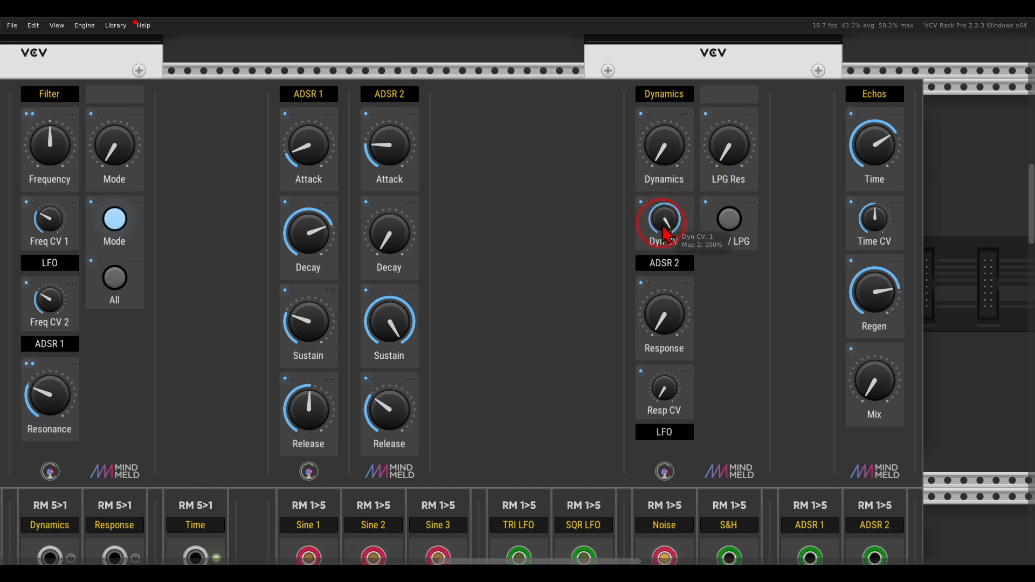
{"action": "left_click_drag", "start_coordinate": [668, 221], "coordinate": [692, 464]}
{"action": "left_click_drag", "start_coordinate": [673, 225], "coordinate": [649, 11]}
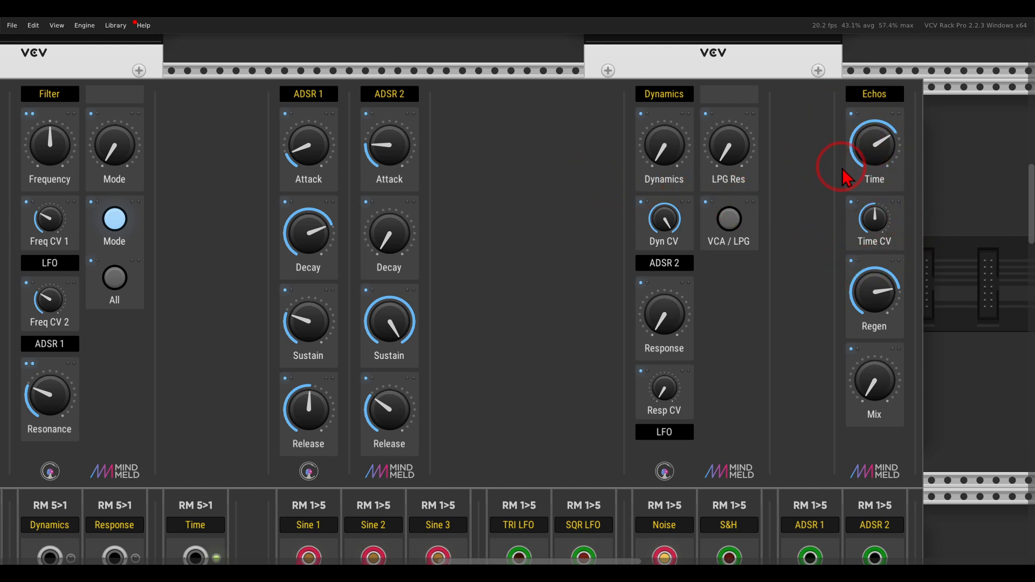
Check the echoes section in the Taiga front panel photo and turn up the Mix of Echos in VCV Rack.
{"action": "key", "text": "alt+Tab"}
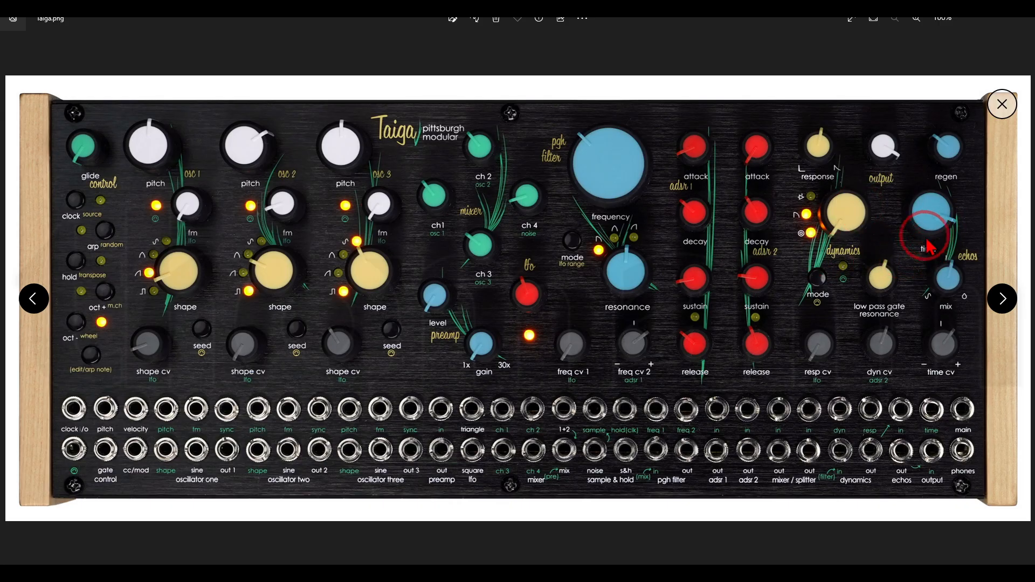
{"action": "key", "text": "alt+Tab"}
{"action": "left_click_drag", "start_coordinate": [876, 379], "coordinate": [867, 334]}
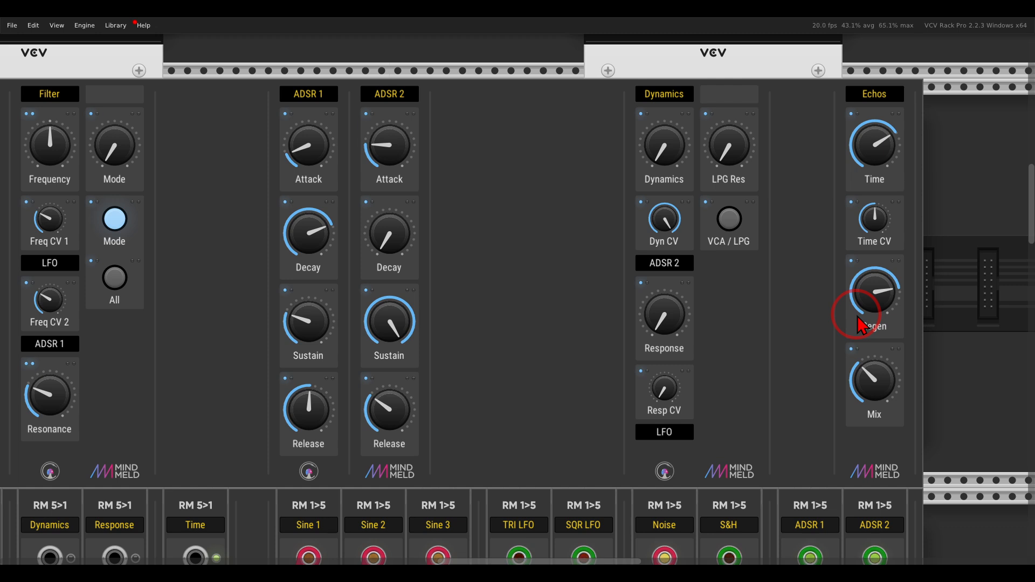
{"action": "scroll", "coordinate": [504, 273], "scroll_direction": "left", "scroll_amount": 10}
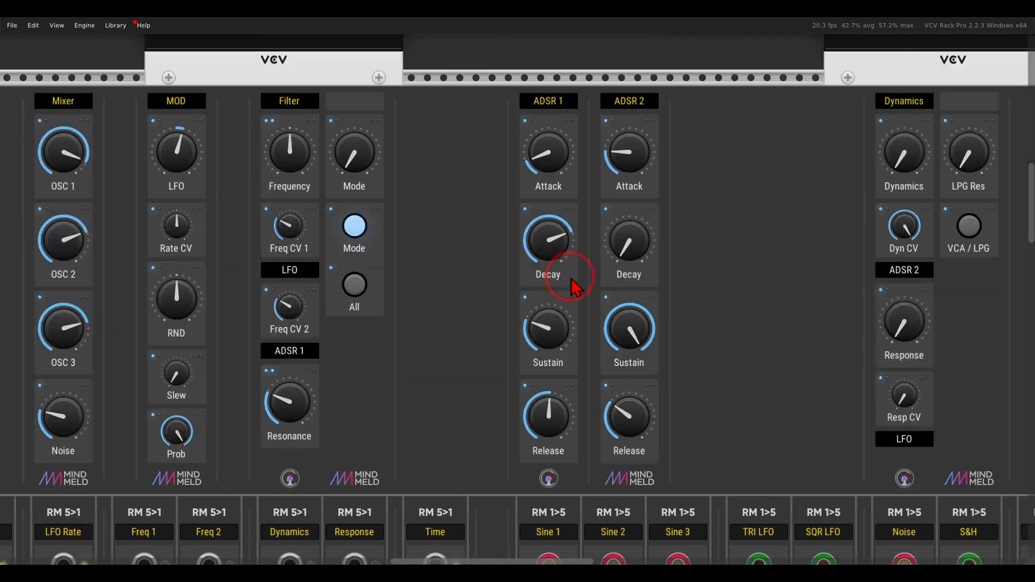
Raise the Filter's Frequency knob above its centre position and turn up Freq CV 2.
{"action": "left_click_drag", "start_coordinate": [518, 157], "coordinate": [520, 122]}
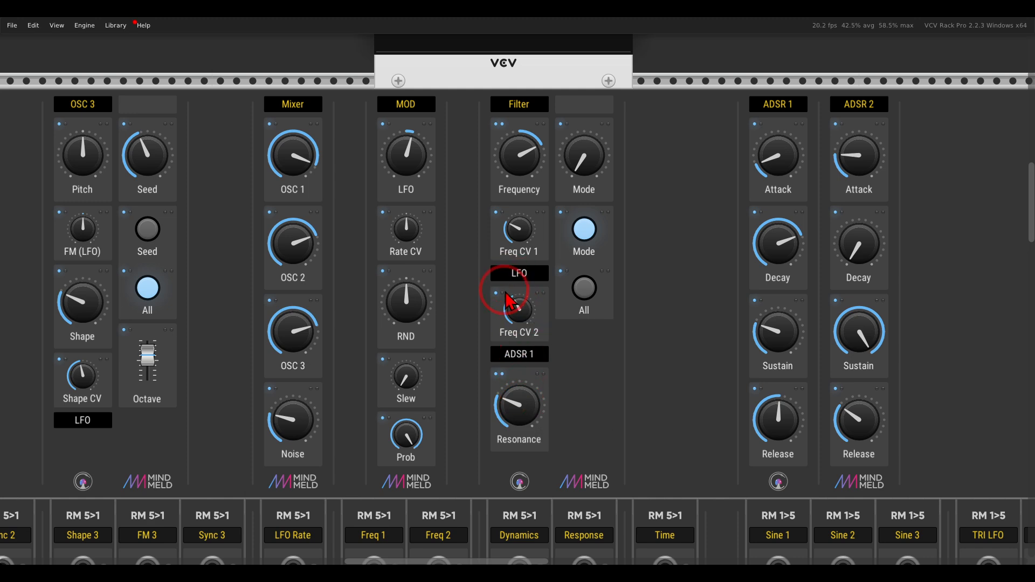
{"action": "scroll", "coordinate": [511, 363], "scroll_direction": "down", "scroll_amount": 5}
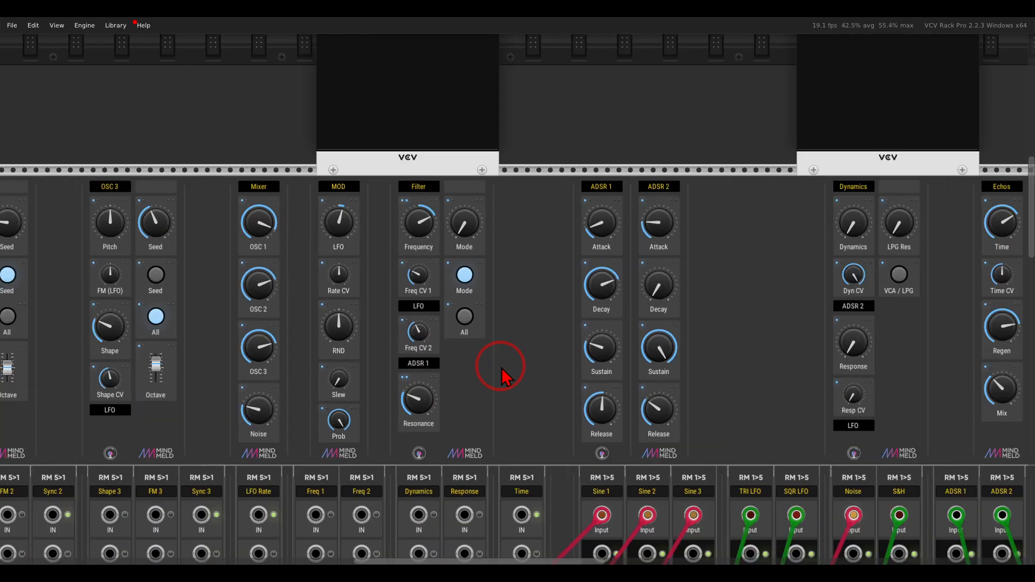
{"action": "left_click_drag", "start_coordinate": [717, 377], "coordinate": [551, 340]}
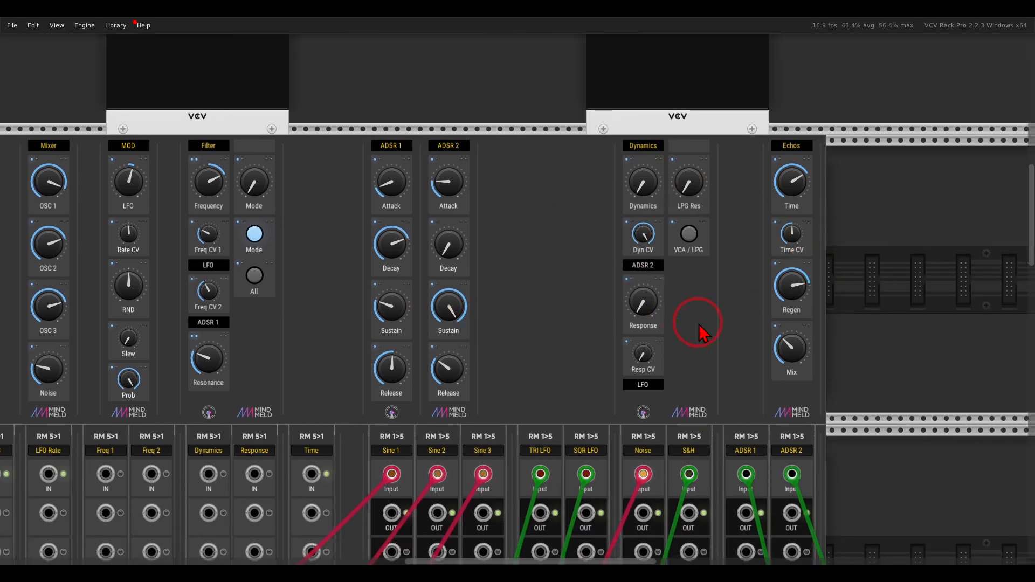
Examine the Pitch and Gate RouteMasters and trace their cables from the MIDI to CV module.
{"action": "left_click_drag", "start_coordinate": [306, 316], "coordinate": [755, 259]}
{"action": "scroll", "coordinate": [462, 273], "scroll_direction": "down", "scroll_amount": 5}
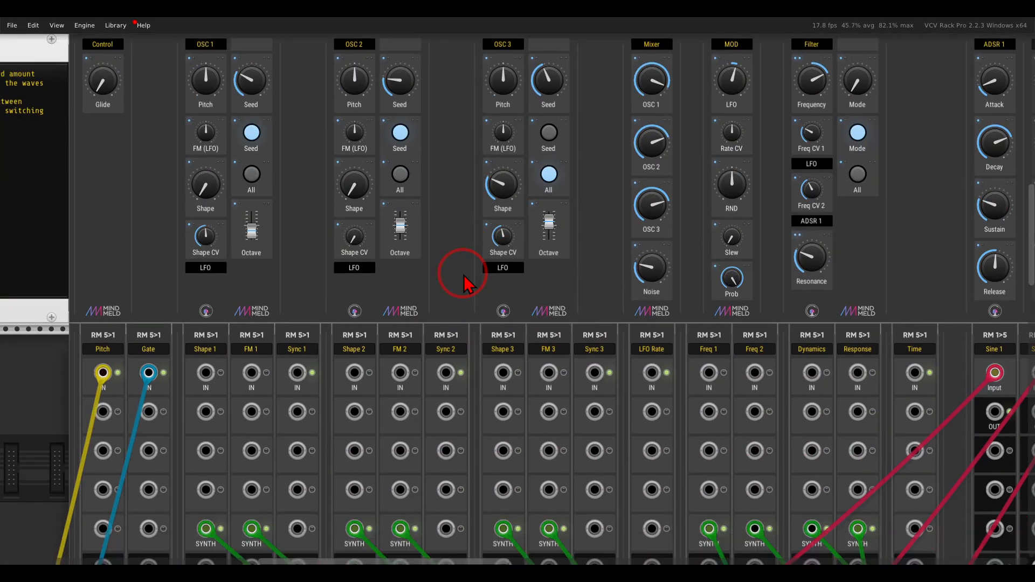
{"action": "scroll", "coordinate": [464, 274], "scroll_direction": "down", "scroll_amount": 1}
{"action": "left_click_drag", "start_coordinate": [374, 238], "coordinate": [584, 157]}
{"action": "scroll", "coordinate": [183, 351], "scroll_direction": "down", "scroll_amount": 8}
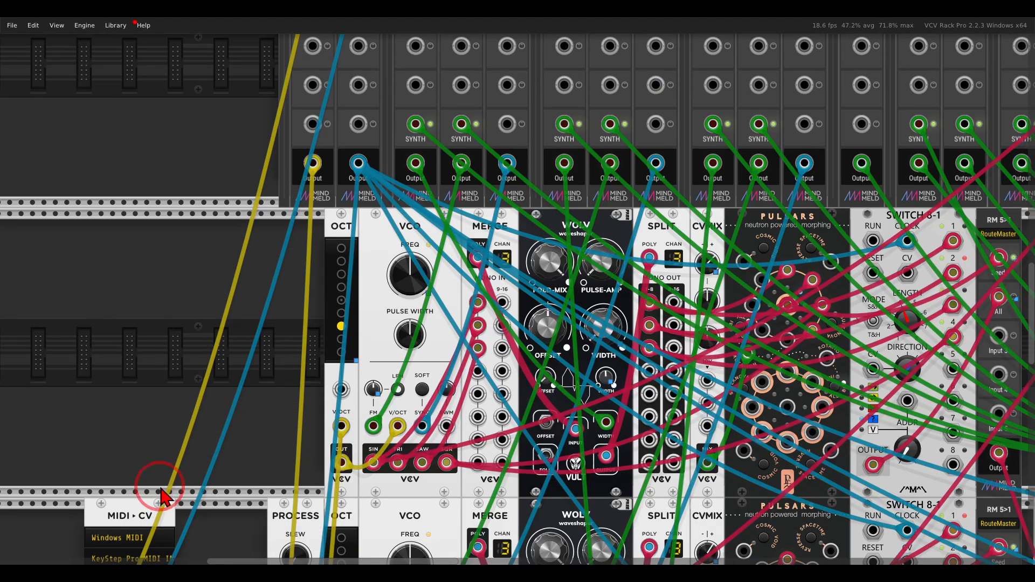
{"action": "scroll", "coordinate": [227, 388], "scroll_direction": "up", "scroll_amount": 9}
{"action": "scroll", "coordinate": [315, 204], "scroll_direction": "up", "scroll_amount": 3, "text": "ctrl"}
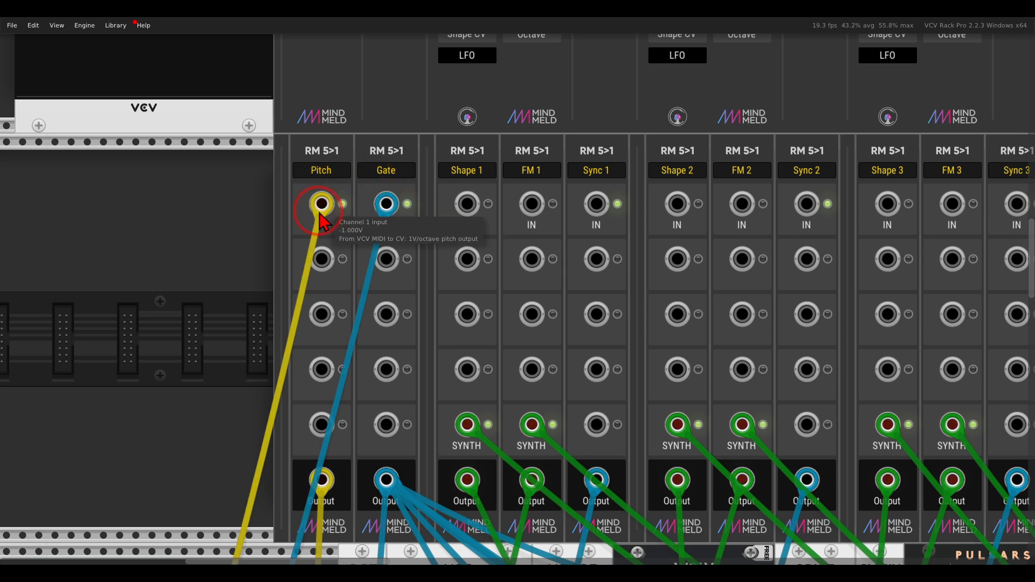
Review the Shape, FM and Sync RouteMaster inputs of the three oscillators, including the SYNTH channel of Shape 1.
{"action": "left_click_drag", "start_coordinate": [456, 277], "coordinate": [269, 250]}
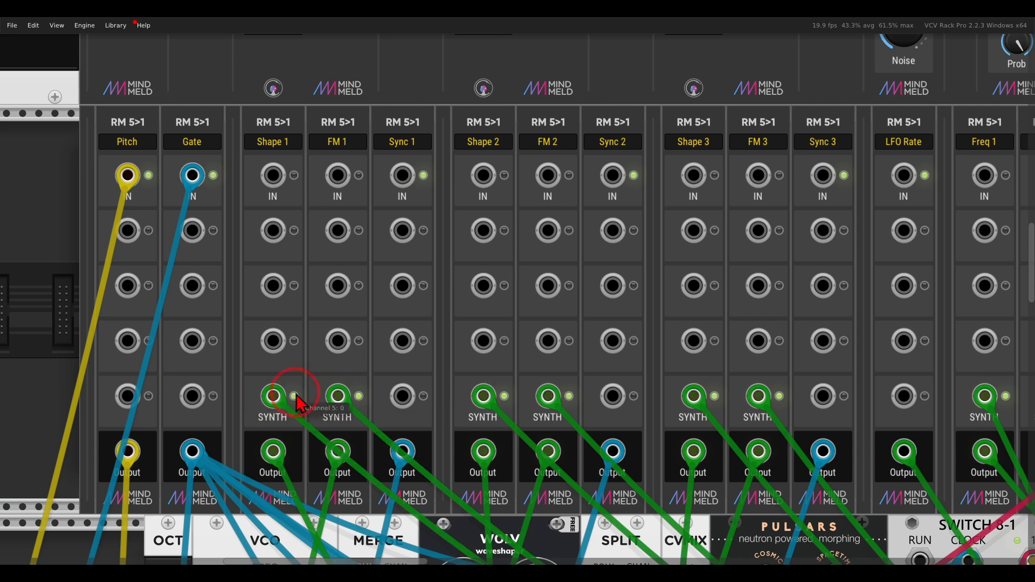
{"action": "mouse_move", "coordinate": [280, 396]}
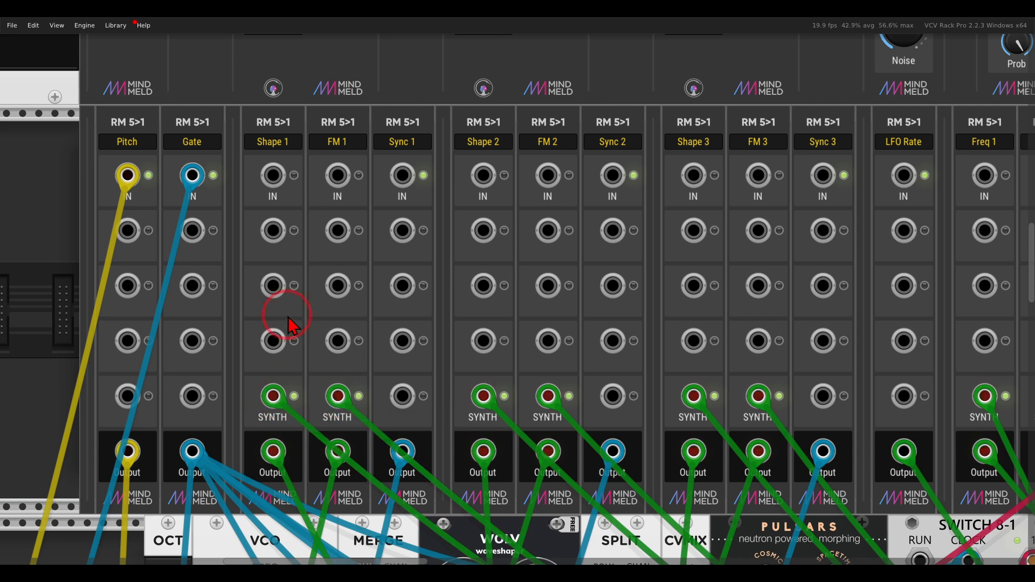
{"action": "mouse_move", "coordinate": [297, 180]}
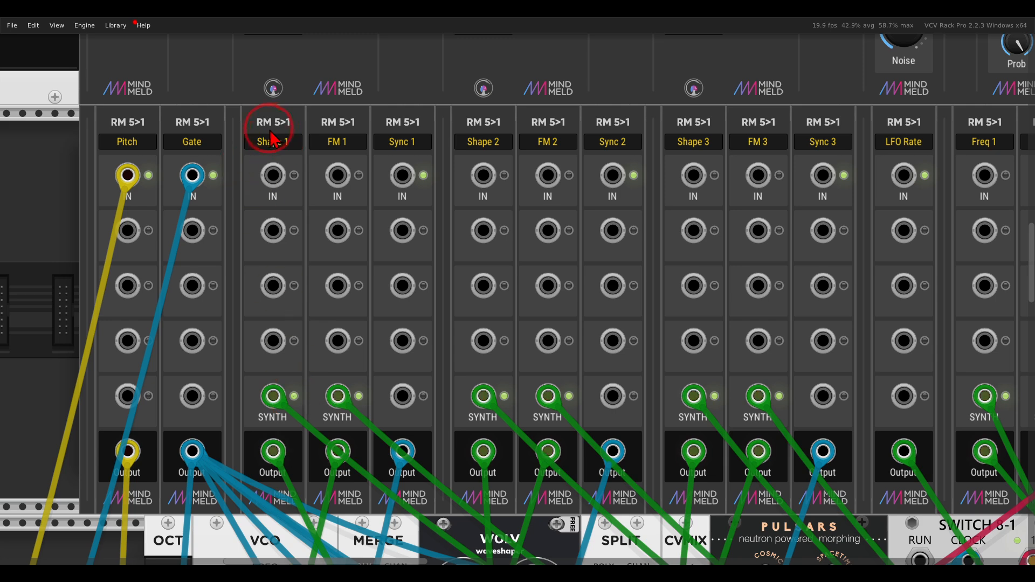
{"action": "left_click_drag", "start_coordinate": [589, 191], "coordinate": [389, 206]}
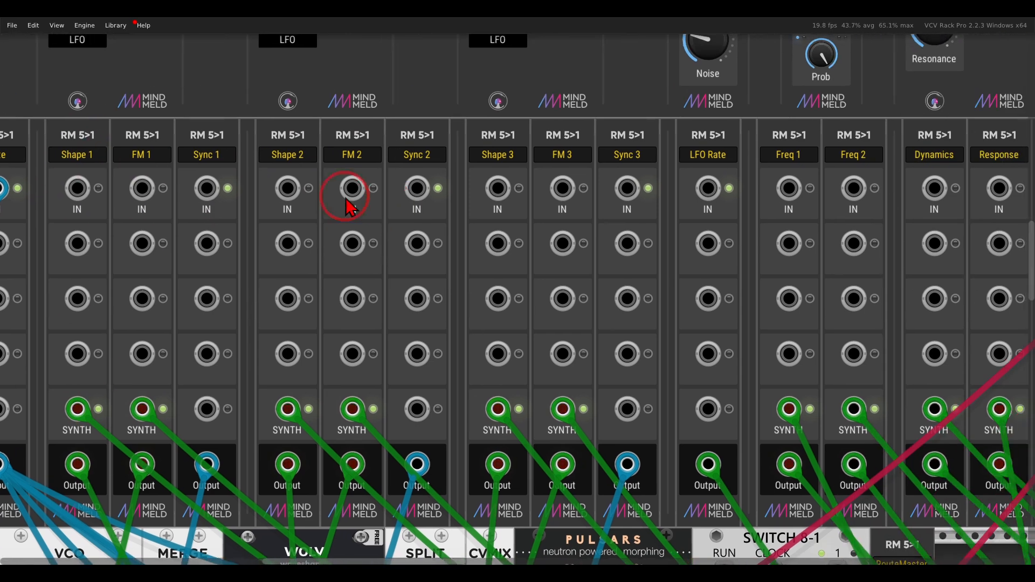
{"action": "left_click_drag", "start_coordinate": [591, 205], "coordinate": [277, 208]}
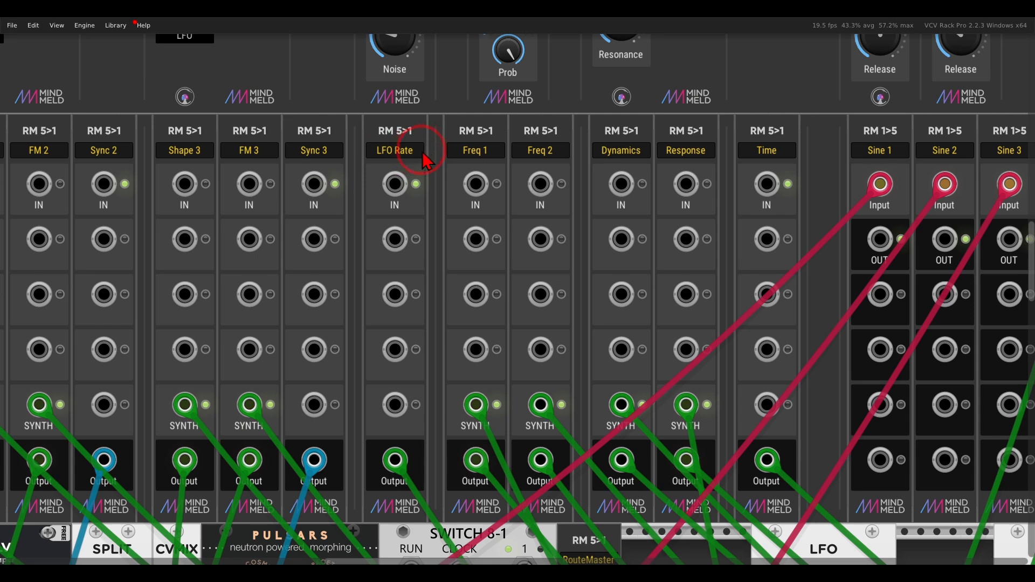
Try the IN channel on the Freq 1 RouteMaster and switch it back to SYNTH.
{"action": "left_click_drag", "start_coordinate": [428, 185], "coordinate": [316, 173]}
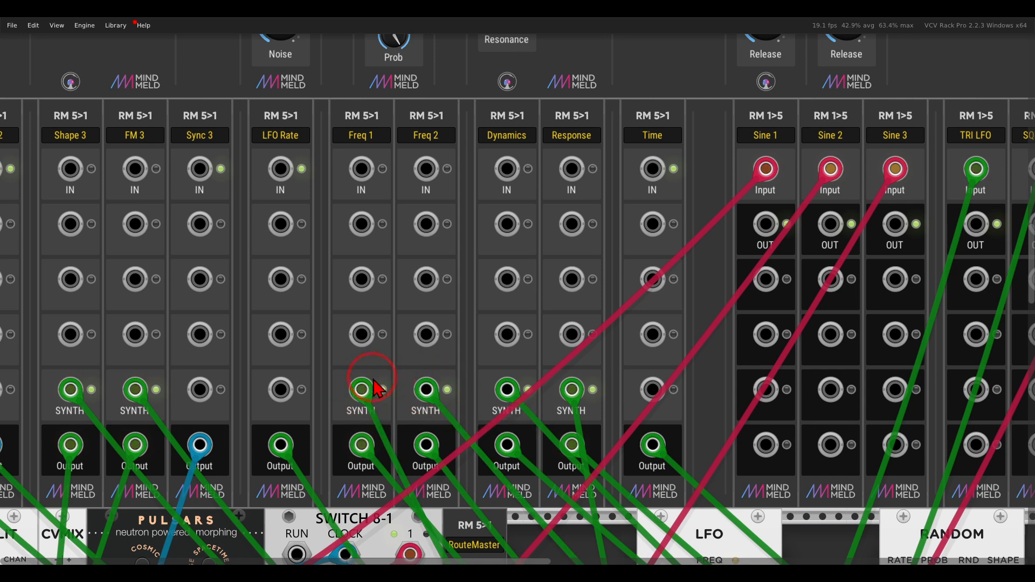
{"action": "left_click", "coordinate": [383, 169]}
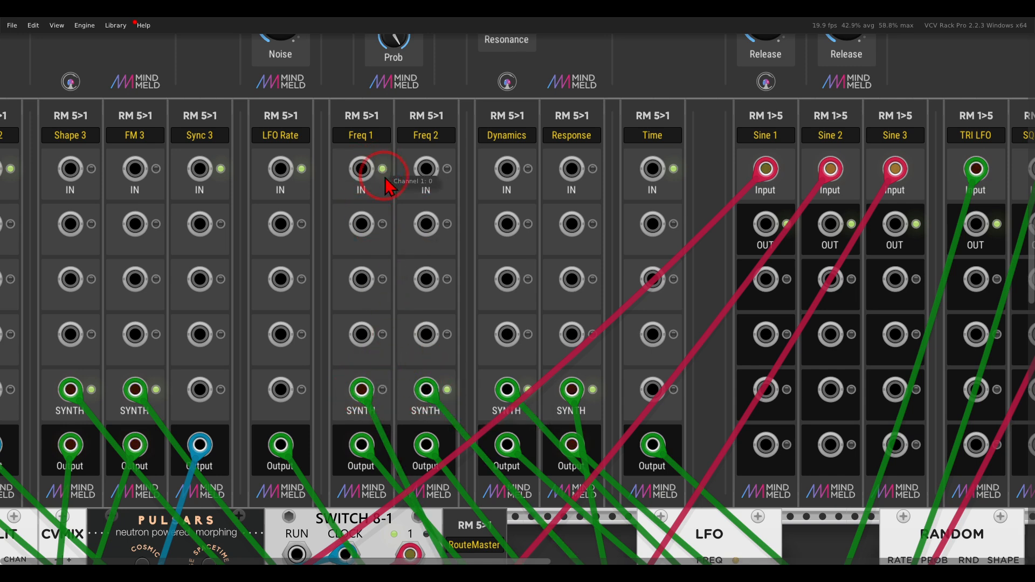
{"action": "left_click", "coordinate": [383, 389]}
Look over the Dynamics, Response and Time inputs and the Sine, LFO, Noise, S&H and ADSR output RouteMasters.
{"action": "left_click_drag", "start_coordinate": [467, 323], "coordinate": [343, 318]}
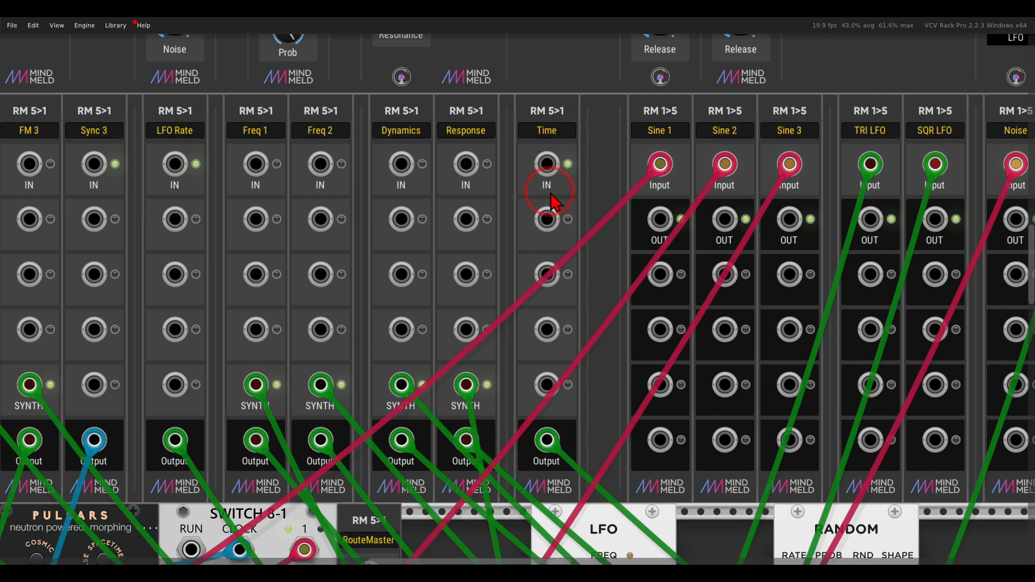
{"action": "scroll", "coordinate": [548, 196], "scroll_direction": "down", "scroll_amount": 10}
{"action": "scroll", "coordinate": [251, 254], "scroll_direction": "up", "scroll_amount": 5}
{"action": "scroll", "coordinate": [551, 246], "scroll_direction": "right", "scroll_amount": 2}
{"action": "scroll", "coordinate": [528, 221], "scroll_direction": "up", "scroll_amount": 5}
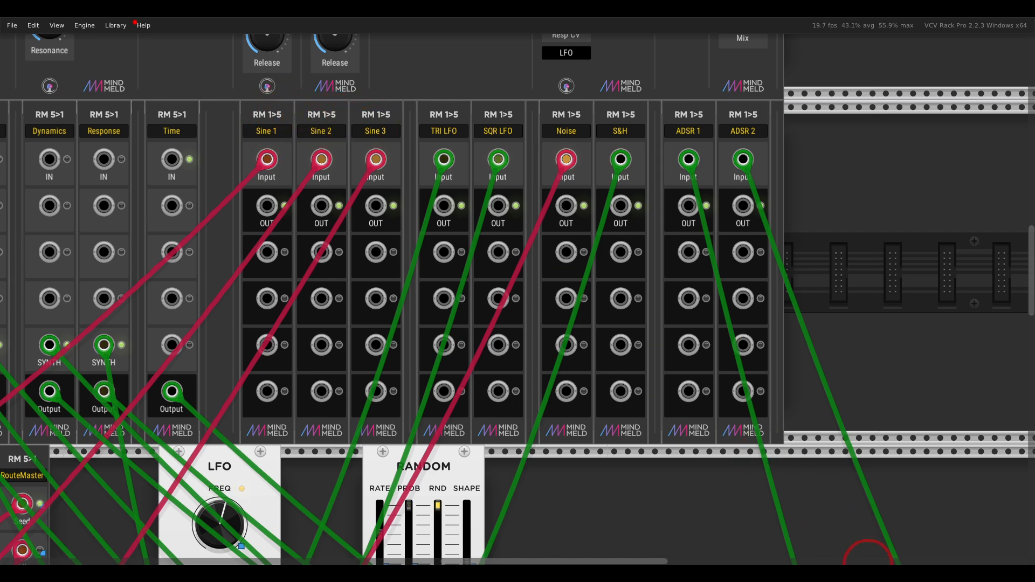
Check the patch bay in the Taiga front panel photo and return to VCV Rack for an overview of the panel and RouteMasters.
{"action": "left_click", "coordinate": [867, 571]}
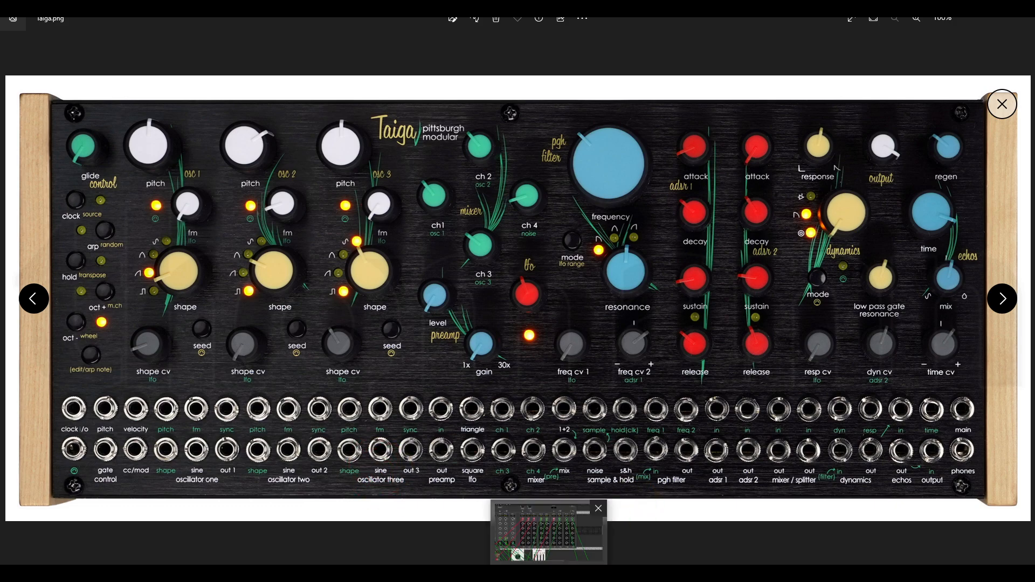
{"action": "left_click", "coordinate": [549, 573]}
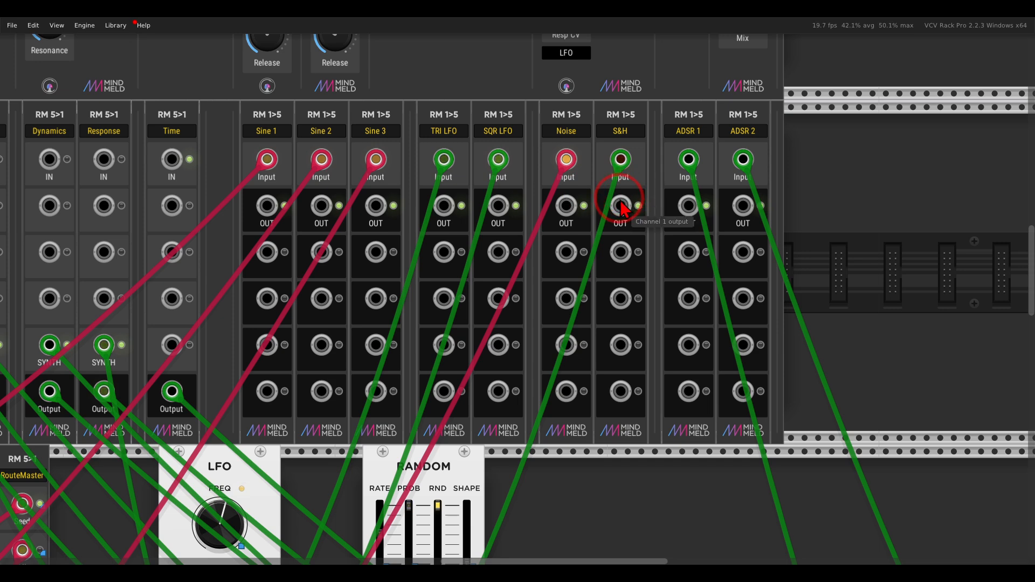
{"action": "left_click_drag", "start_coordinate": [260, 91], "coordinate": [499, 199]}
{"action": "scroll", "coordinate": [469, 192], "scroll_direction": "down", "scroll_amount": 4}
{"action": "scroll", "coordinate": [548, 225], "scroll_direction": "up", "scroll_amount": 2}
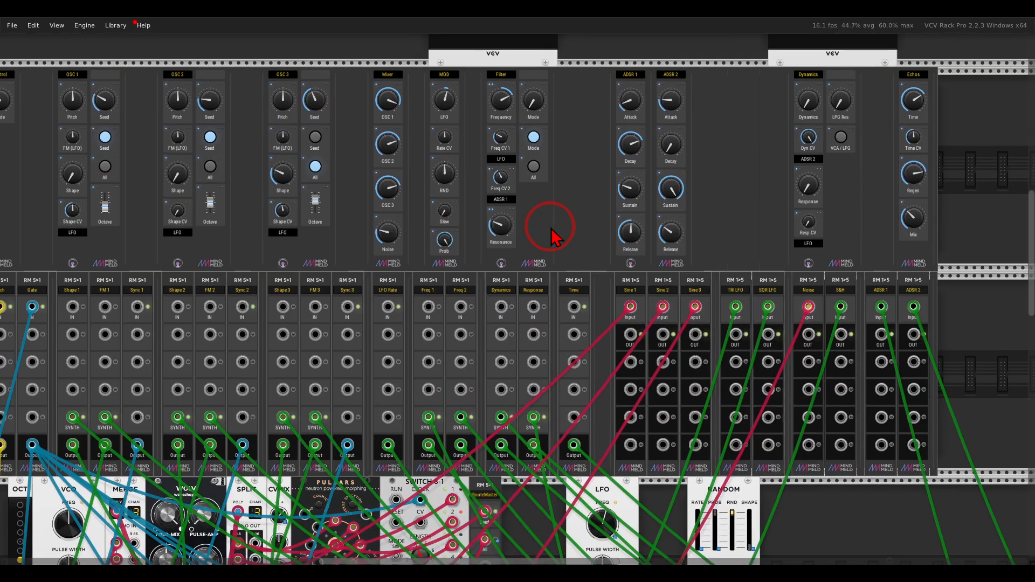
{"action": "left_click_drag", "start_coordinate": [552, 229], "coordinate": [607, 222]}
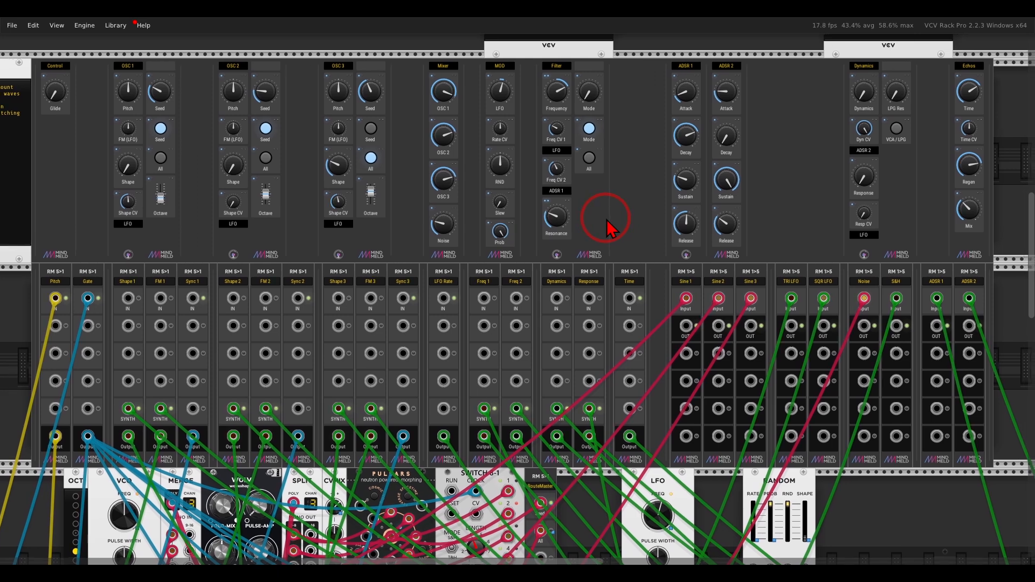